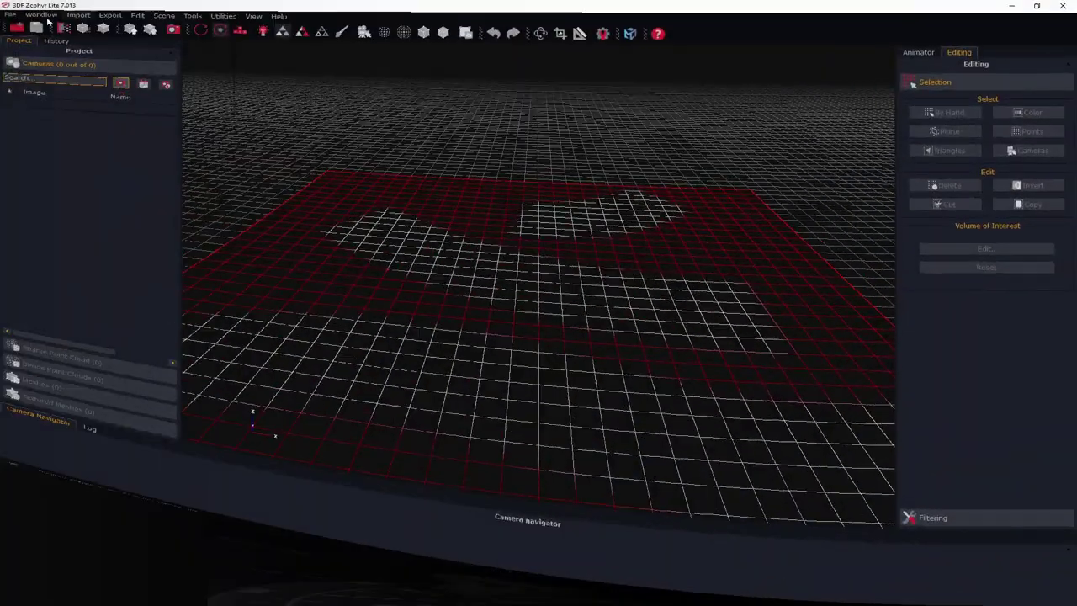
Start a new 3DF Zephyr project with the Images mask option enabled
left_click(40, 17)
left_click(45, 32)
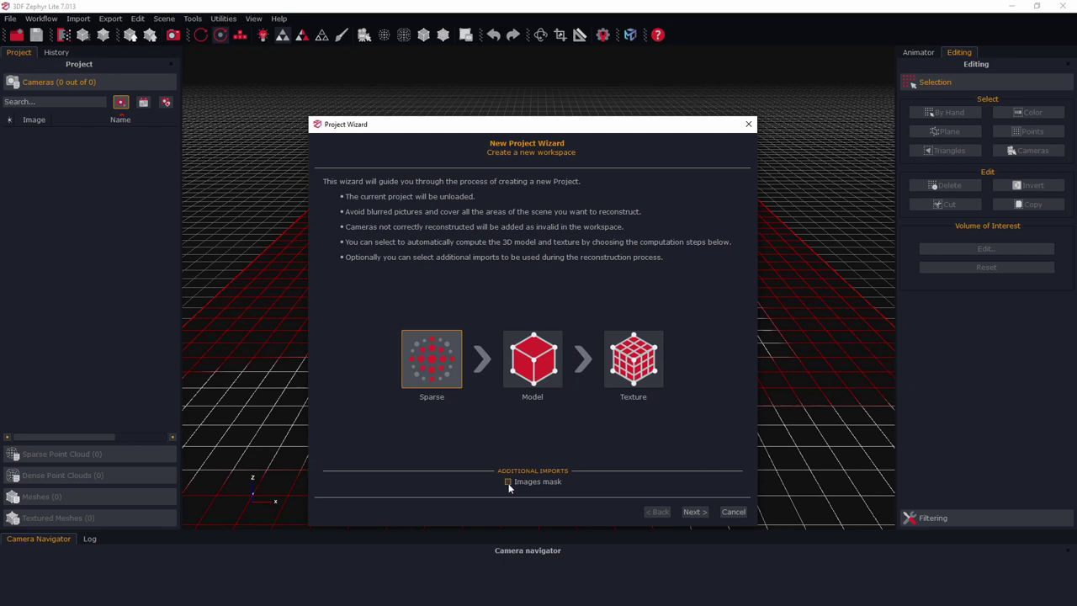
left_click(692, 512)
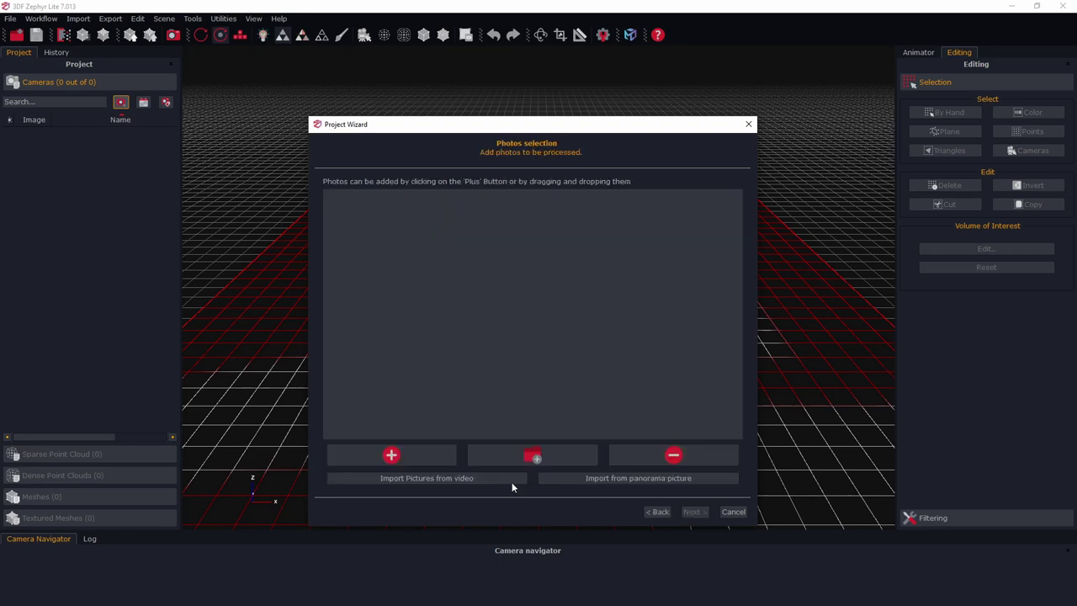
Add the 74 bunny photos 006–079 and move on to the Masking page
left_click(390, 455)
scroll(536, 355, "down", 10)
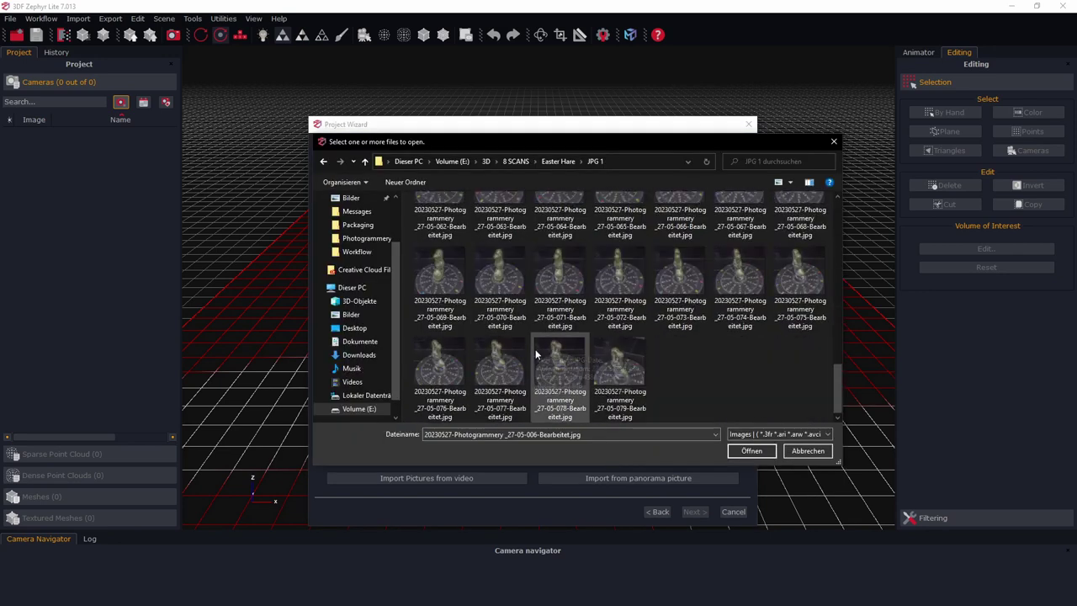
left_click(618, 370, "shift")
left_click(745, 452)
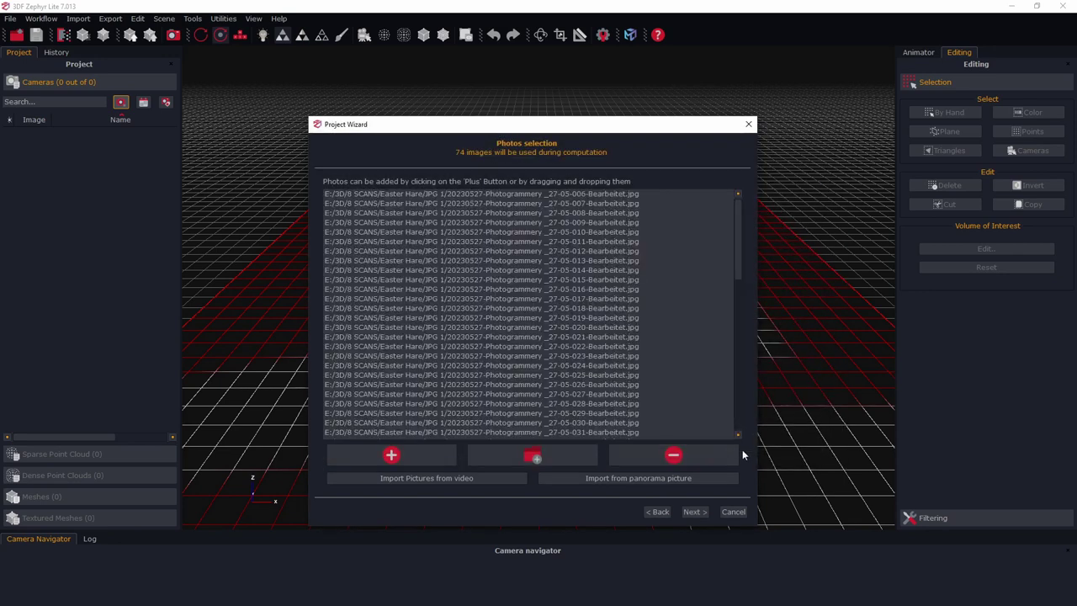
left_click(691, 512)
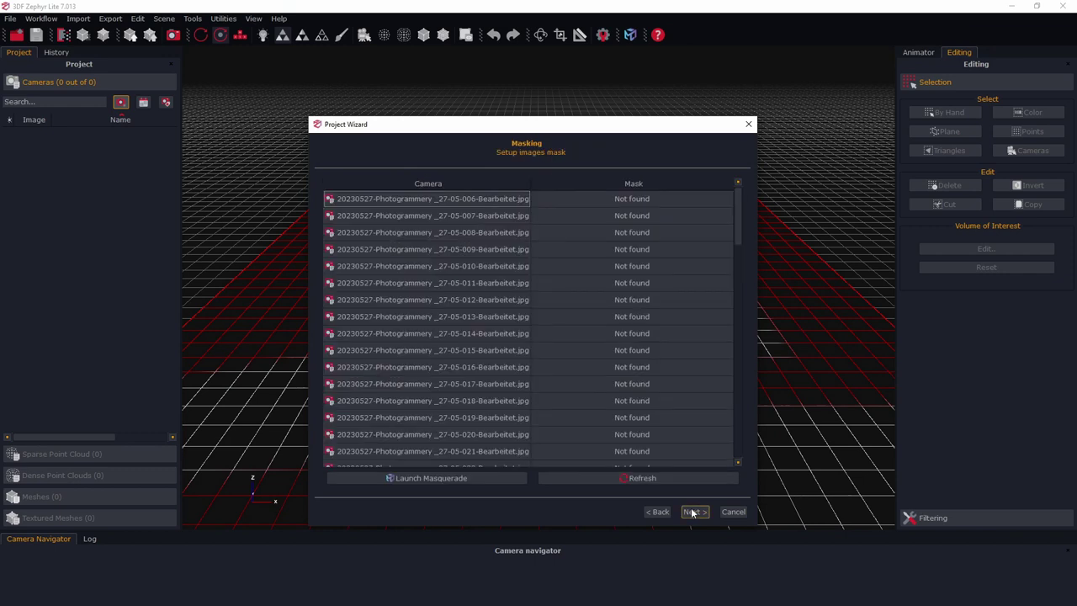
In Masquerade, stroke the bunny's body and base as foreground and its surroundings as background
left_click(461, 478)
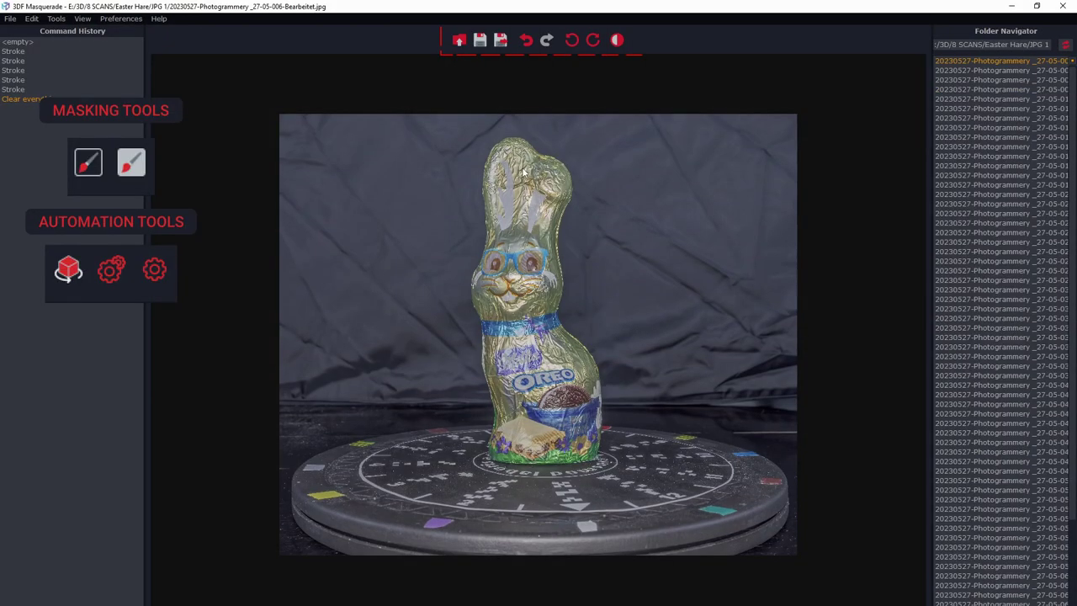
left_click_drag(525, 162, 531, 478)
mouse_move(501, 437)
left_mouse_down()
mouse_move(436, 448)
mouse_move(597, 462)
left_mouse_up()
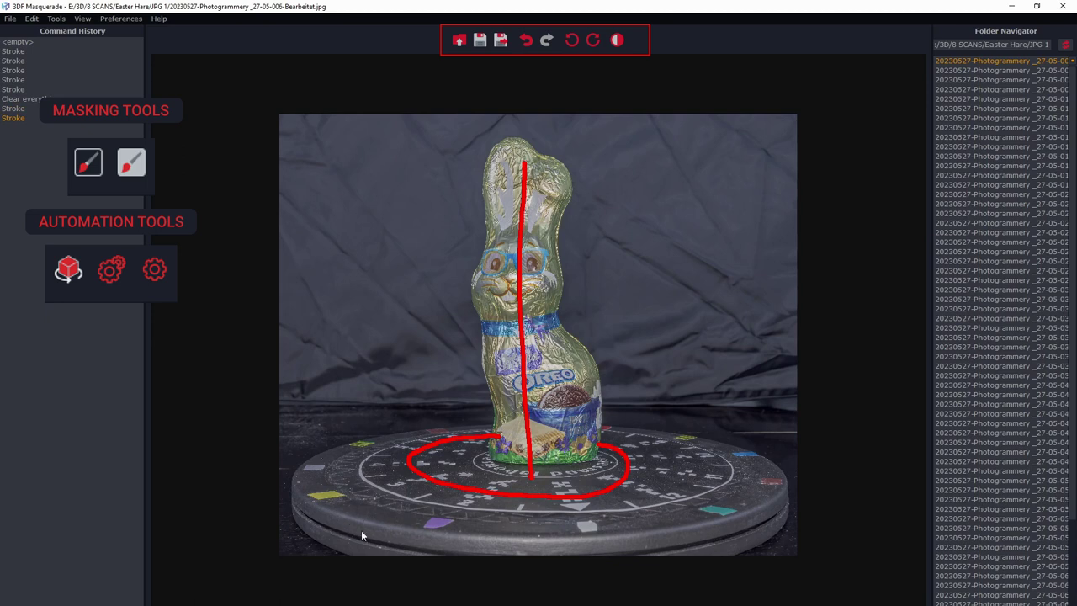
mouse_move(464, 333)
left_mouse_down()
mouse_move(473, 150)
mouse_move(570, 148)
mouse_move(592, 307)
mouse_move(667, 410)
left_mouse_up()
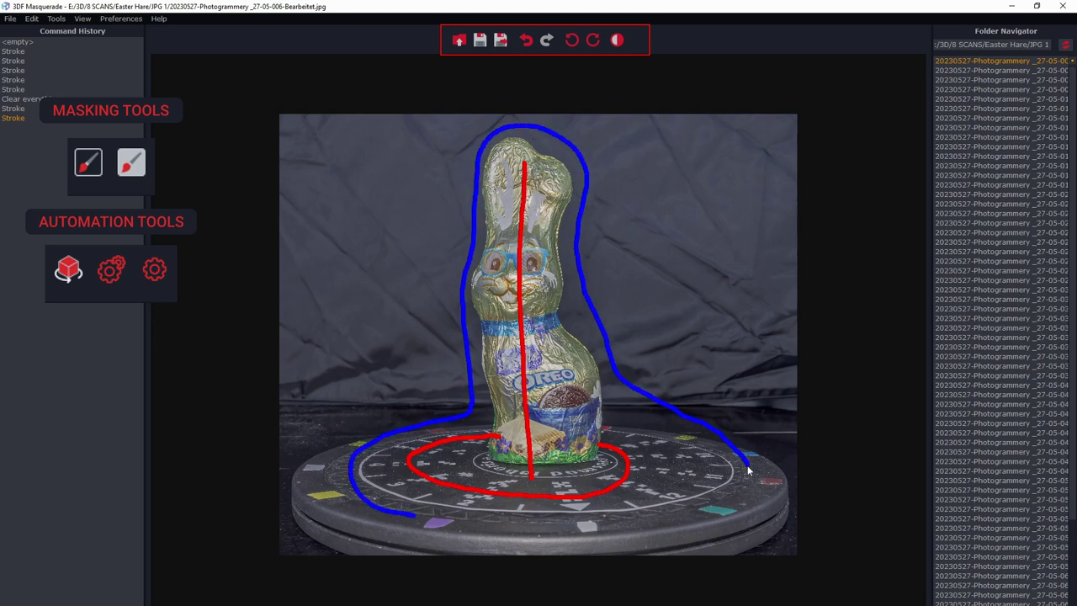
left_click_drag(748, 472, 414, 514)
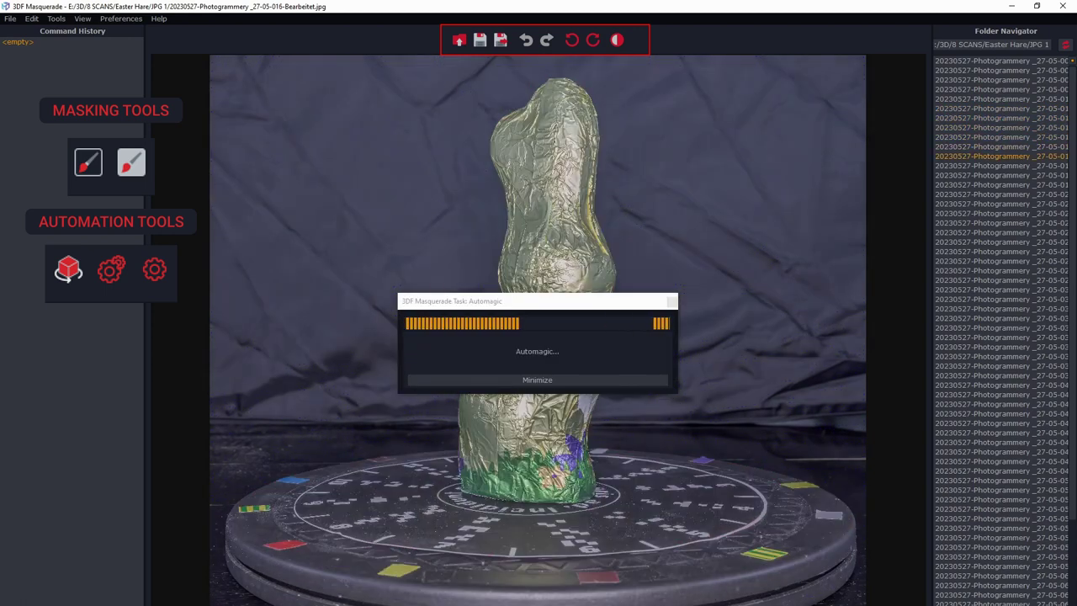
Mark the figure's right side as foreground and the turntable edge as background, extending the mask over the base
left_click_drag(580, 146, 591, 212)
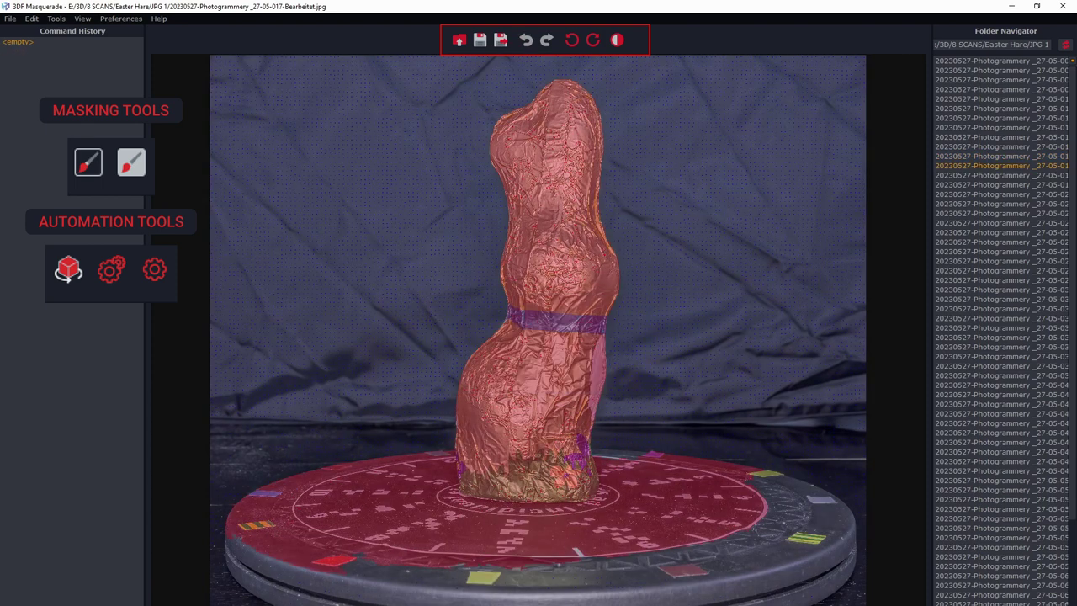
left_click_drag(318, 468, 316, 577)
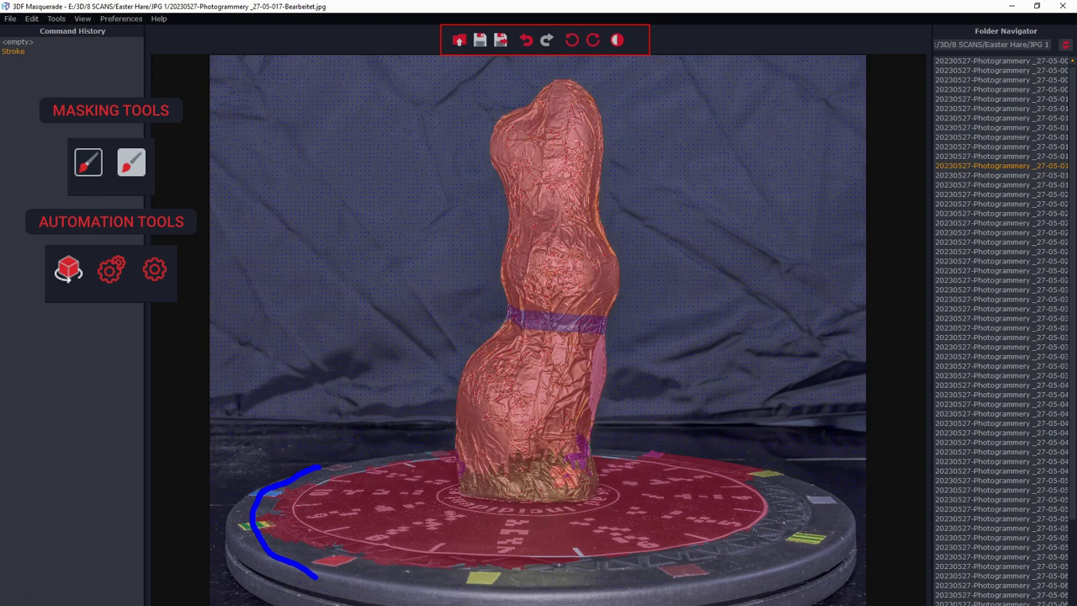
left_click(615, 42)
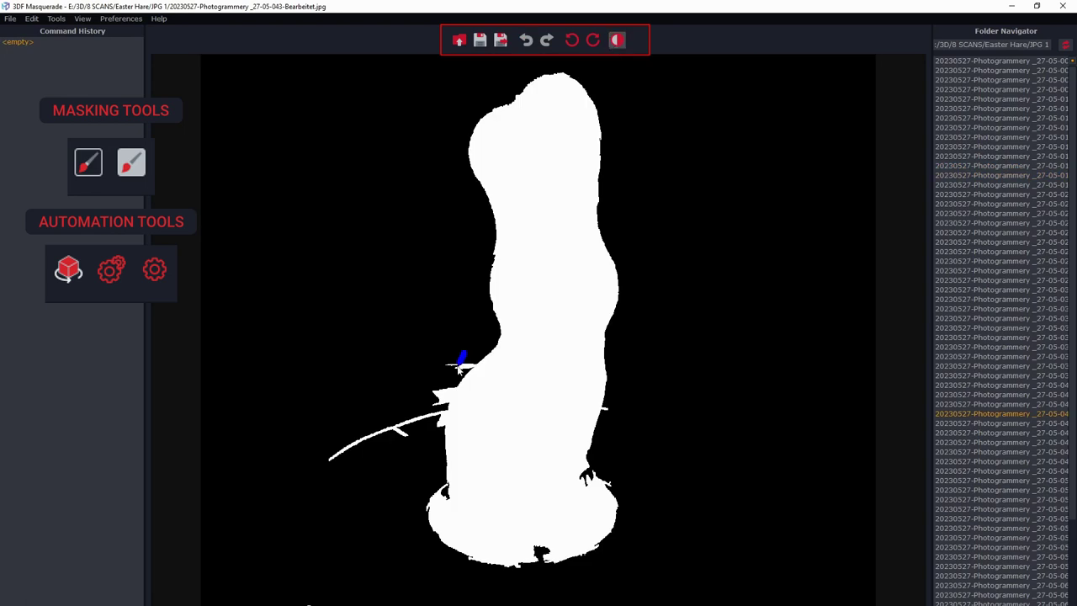
mouse_move(460, 369)
left_mouse_down()
mouse_move(589, 454)
mouse_move(433, 453)
left_mouse_up()
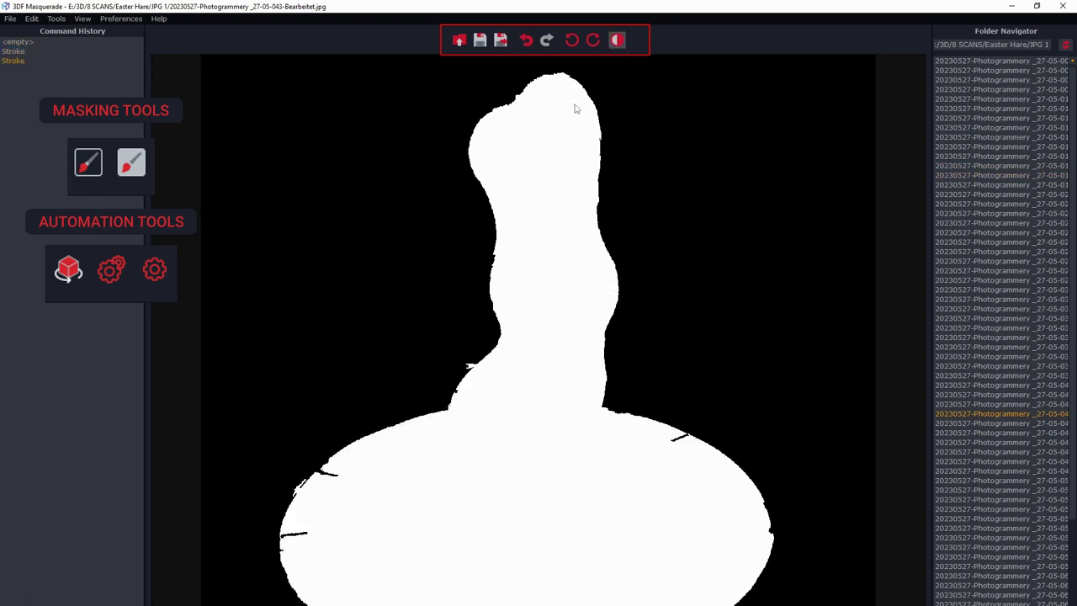
Check the masks on photos 044–046, removing a stray line and cleaning the edge near the figure
key("Right")
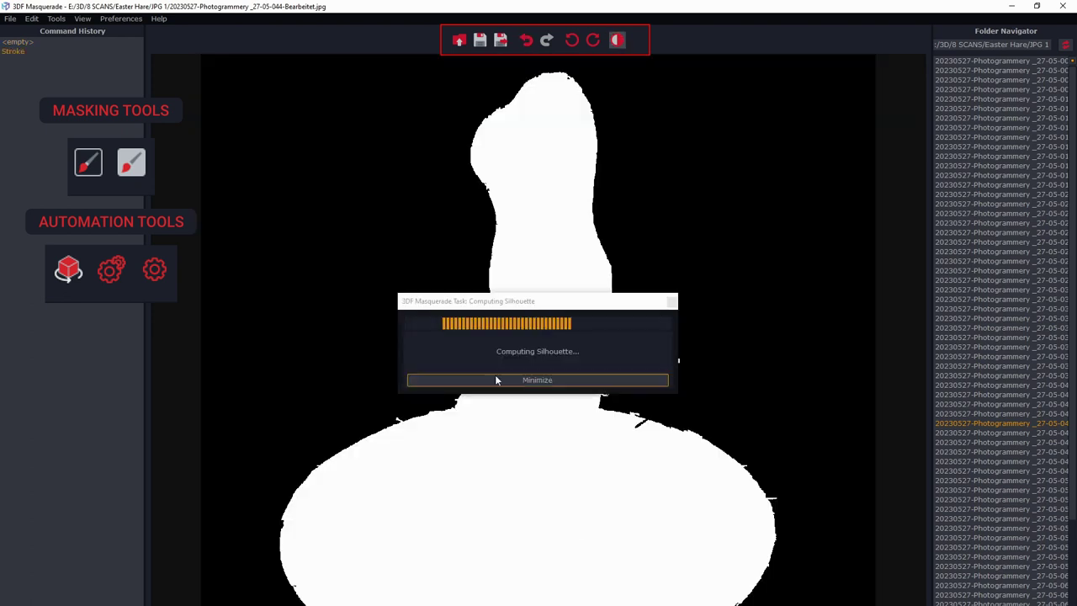
key("Right")
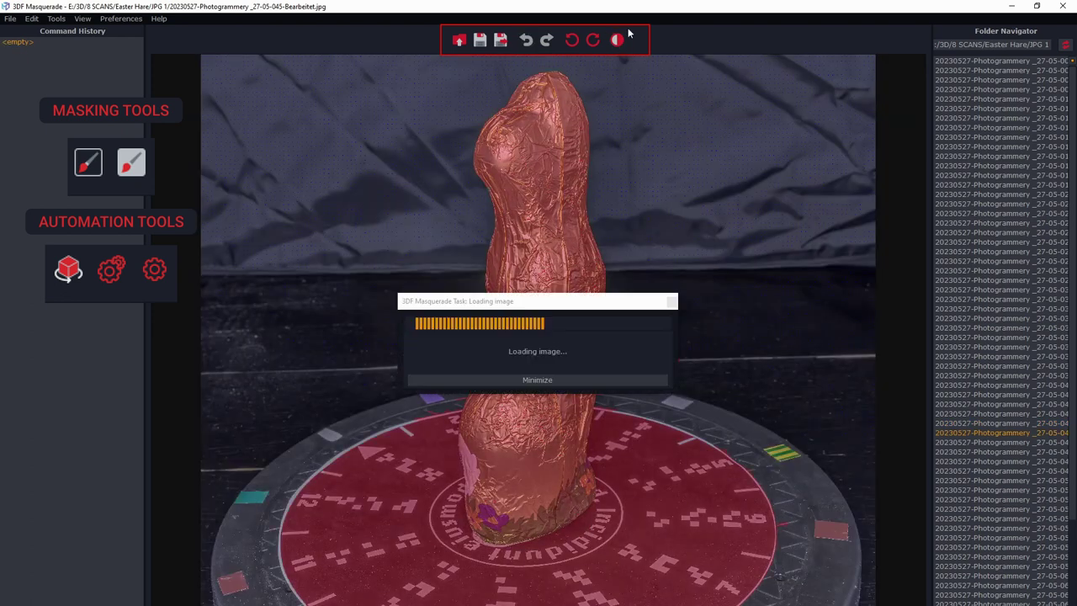
left_click(616, 39)
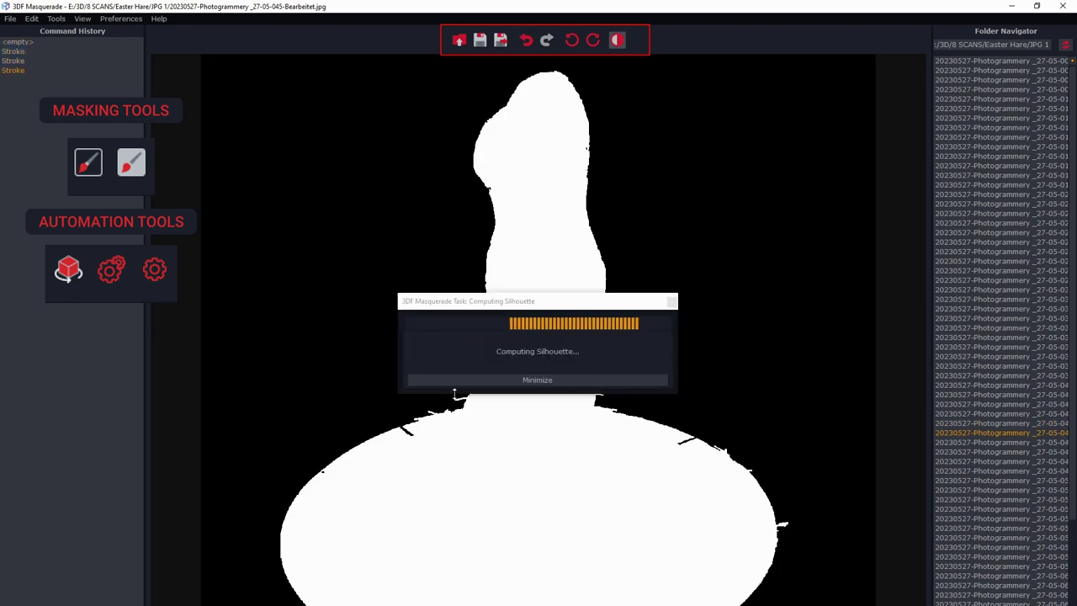
key("Right")
left_click(617, 39)
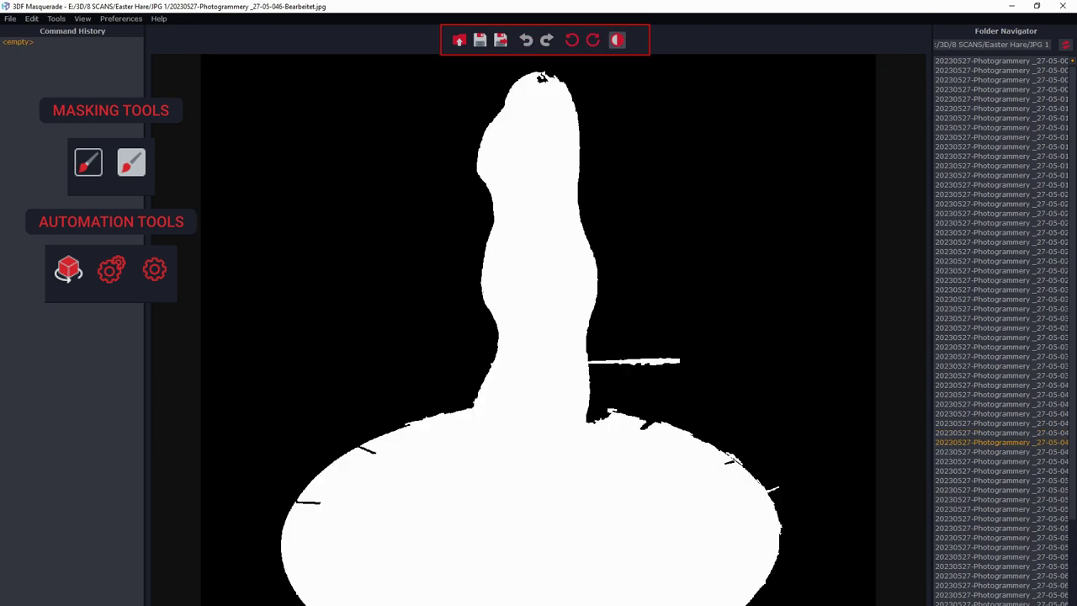
left_click_drag(545, 81, 544, 84)
left_click_drag(612, 353, 645, 405)
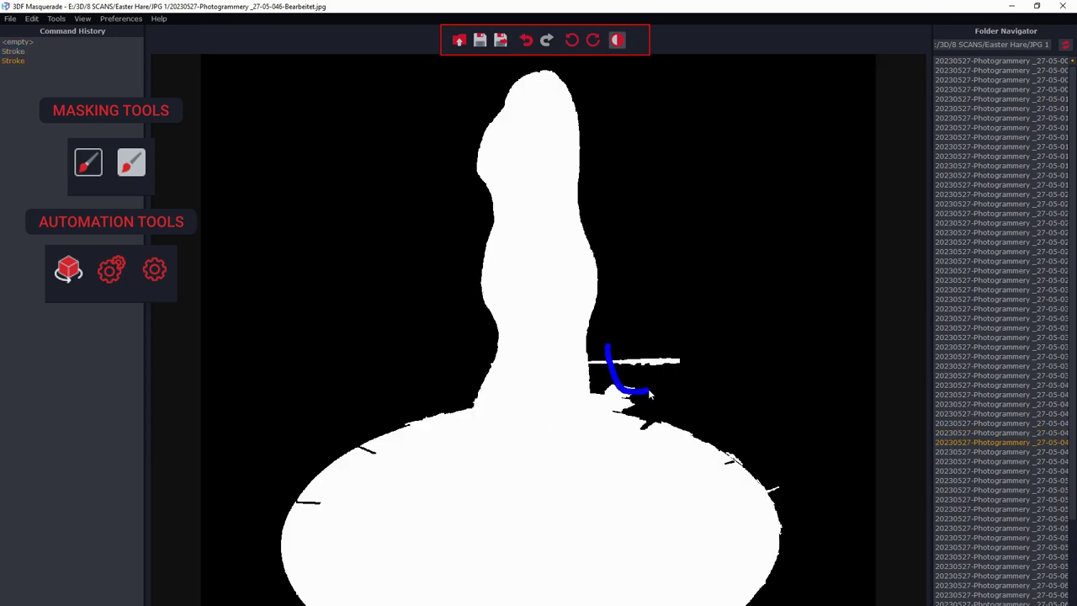
On photo 047, include the whole base in the mask and save the masks
key("Right")
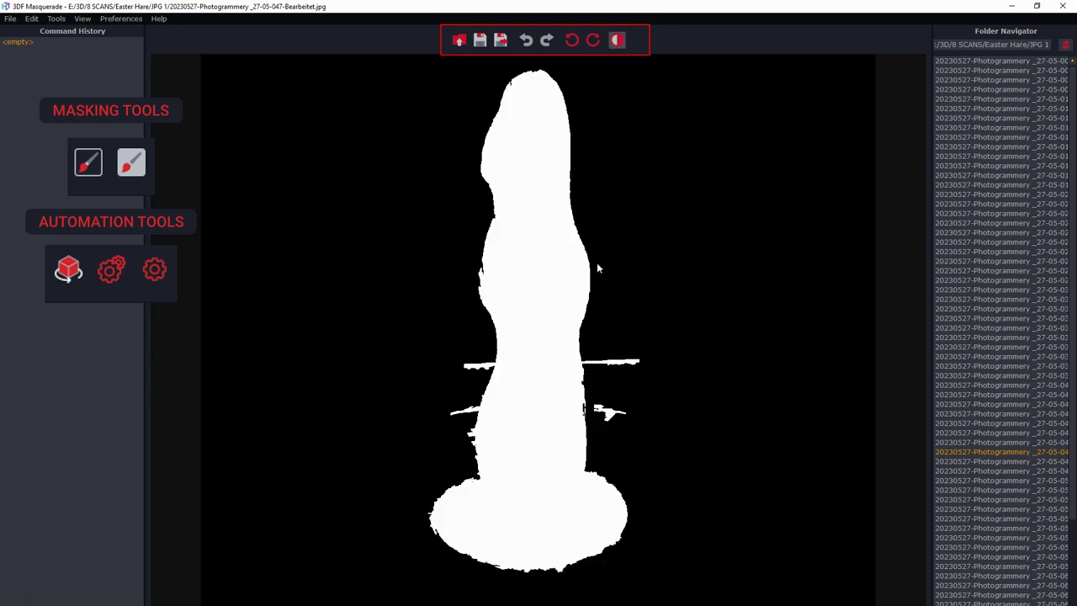
left_click_drag(461, 478, 623, 470)
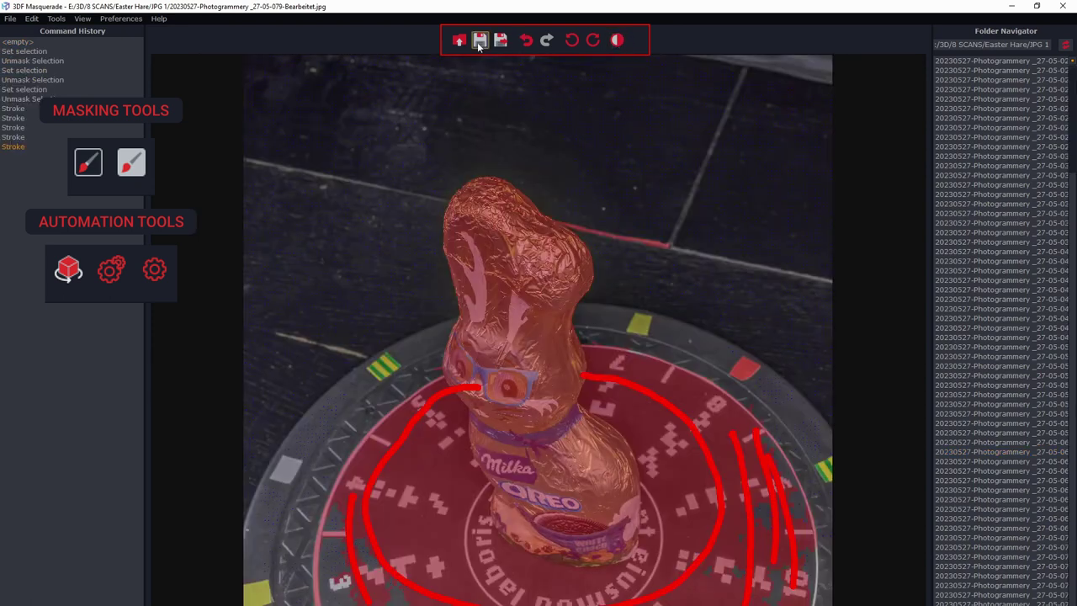
left_click(479, 40)
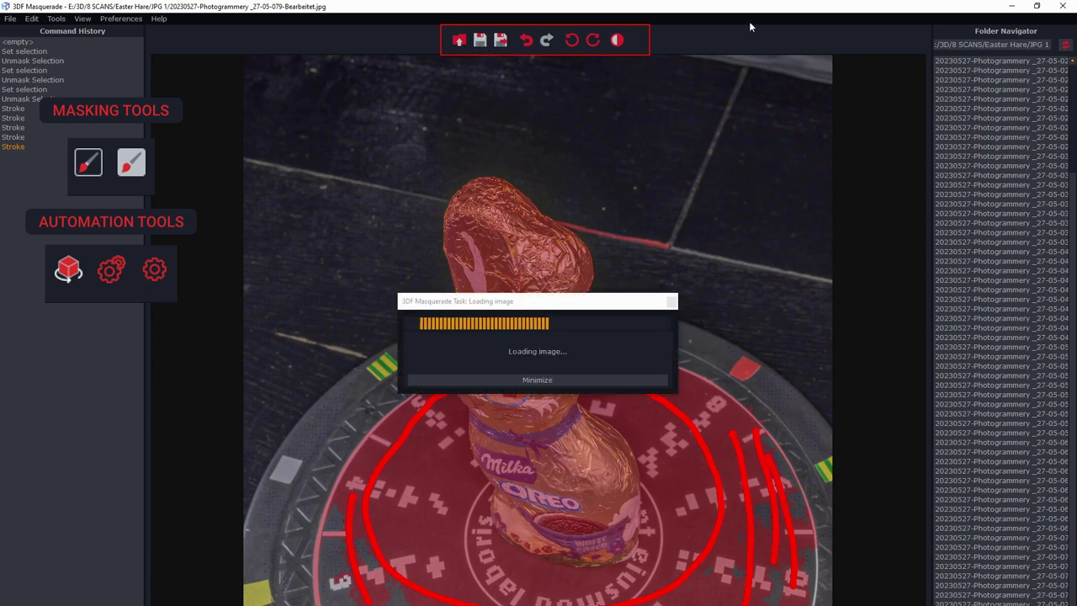
Link the saved JPG 1 mask folder to all cameras, overriding existing masks, then reach Camera Calibration
left_click(1065, 7)
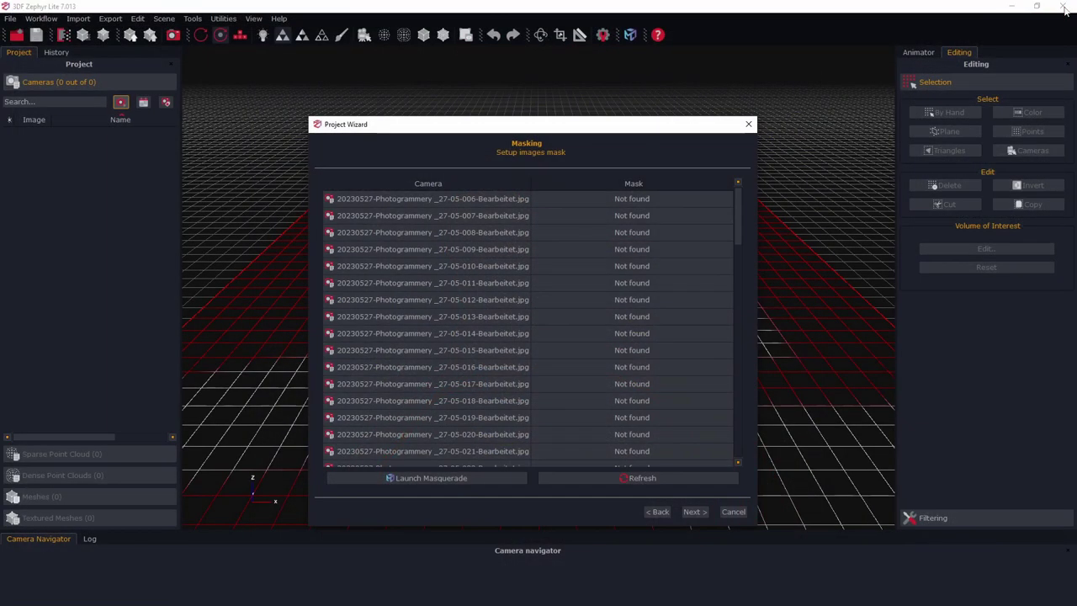
left_click(624, 478)
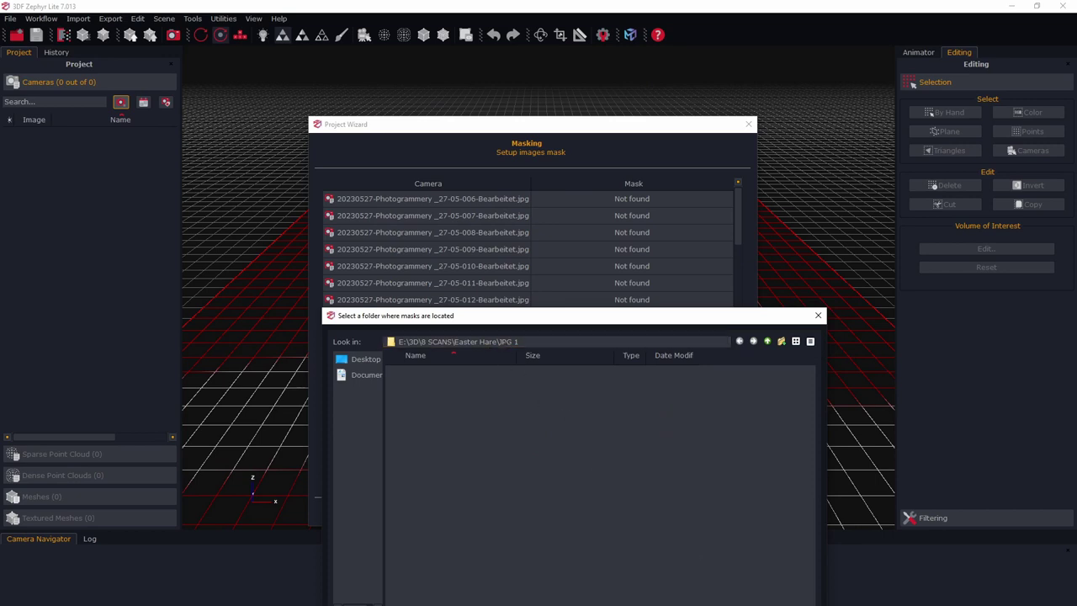
key("Return")
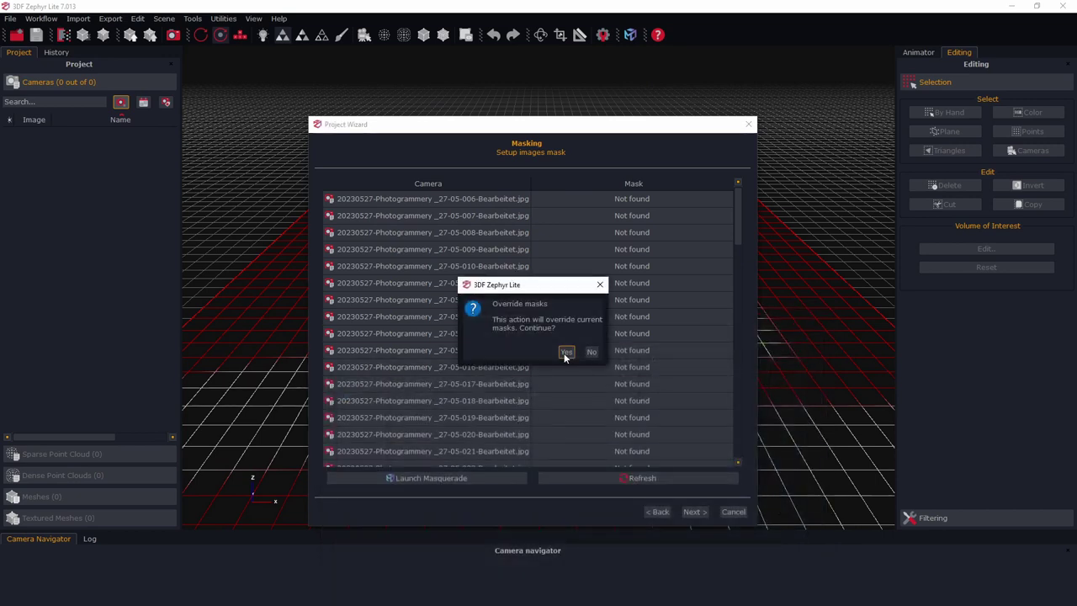
left_click(565, 352)
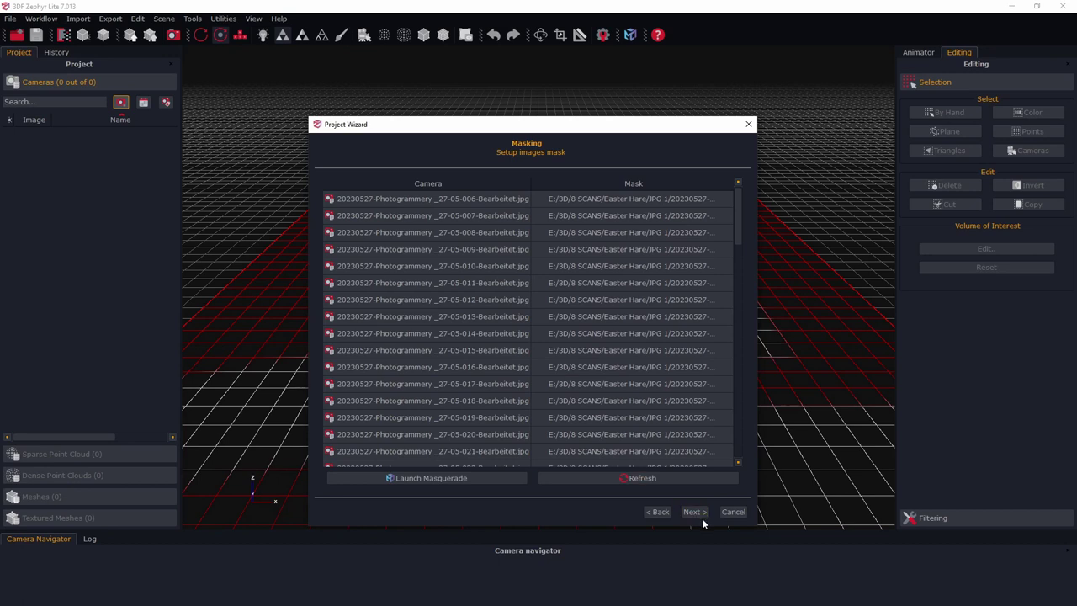
mouse_move(737, 232)
left_mouse_down()
mouse_move(750, 445)
mouse_move(749, 218)
left_mouse_up()
left_click(695, 513)
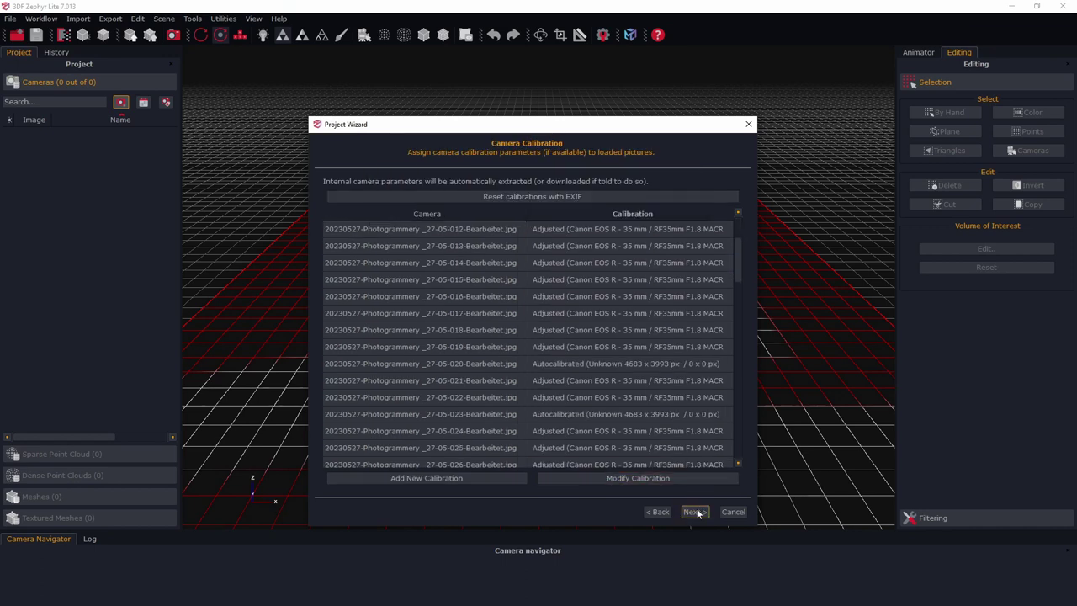
Run sparse reconstruction on the 74 cameras using the General category and Deep preset
left_click(695, 513)
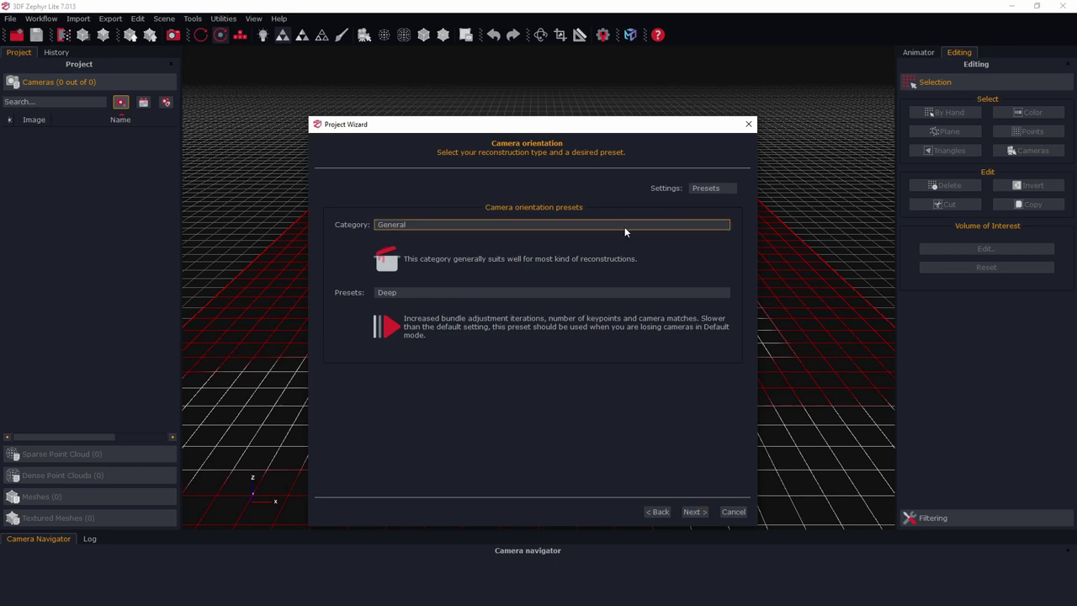
left_click(422, 292)
left_click(421, 292)
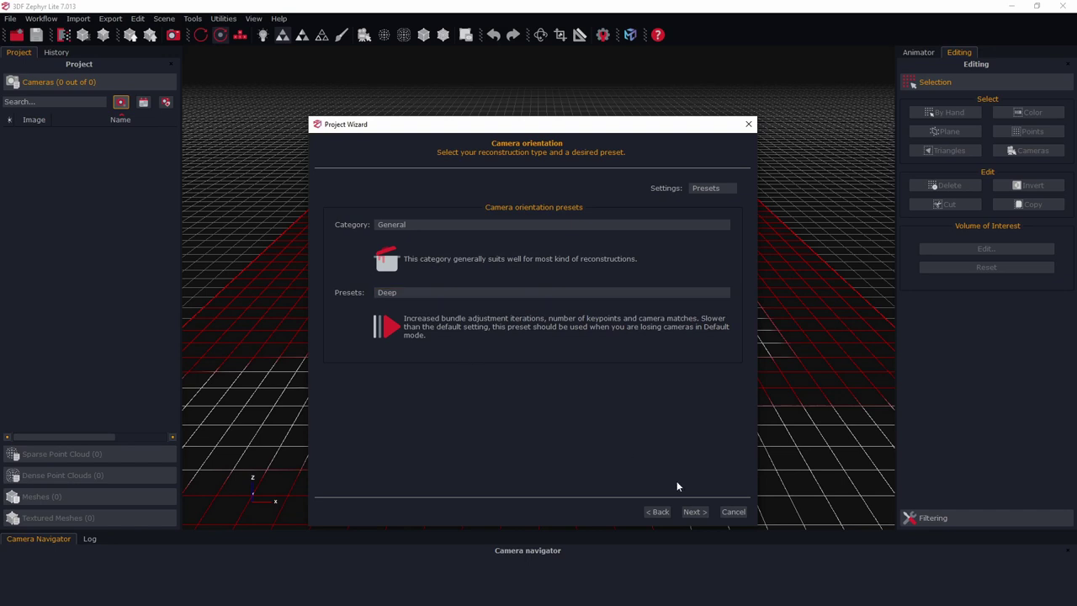
left_click_drag(562, 127, 543, 97)
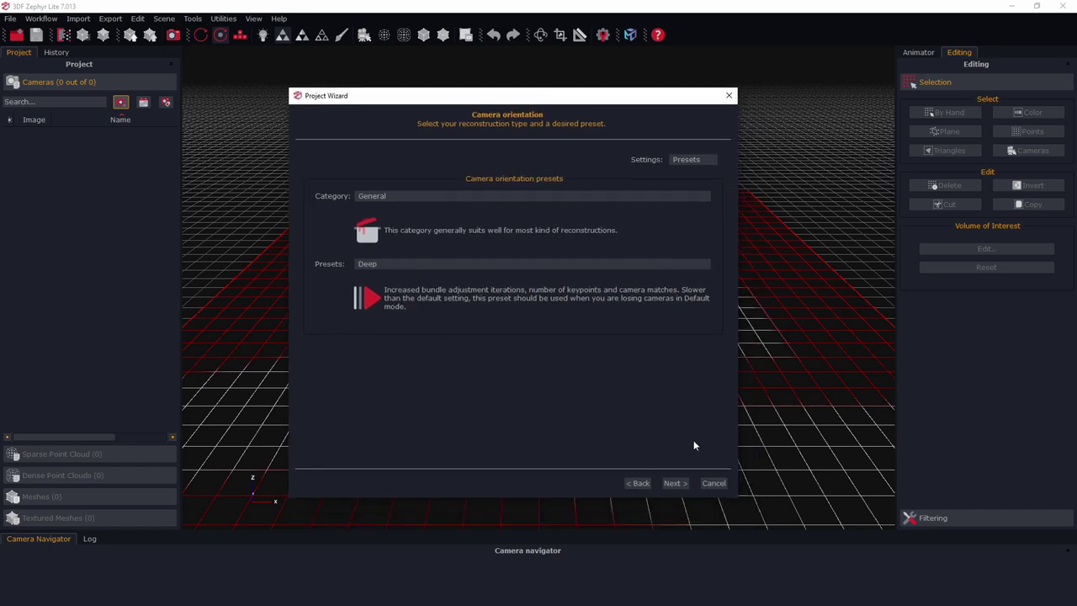
left_click(678, 483)
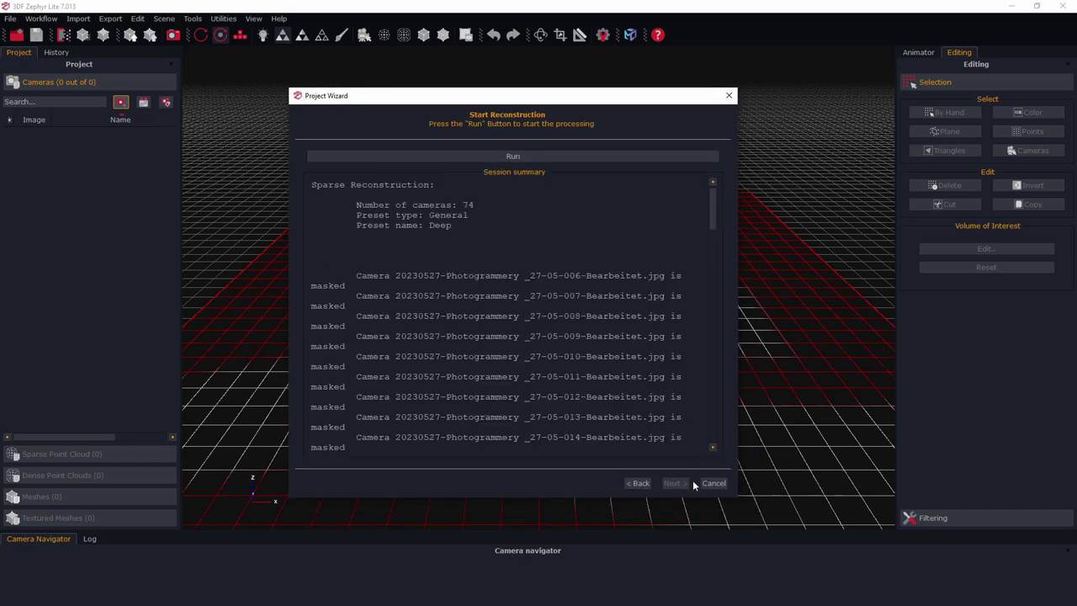
left_click(522, 155)
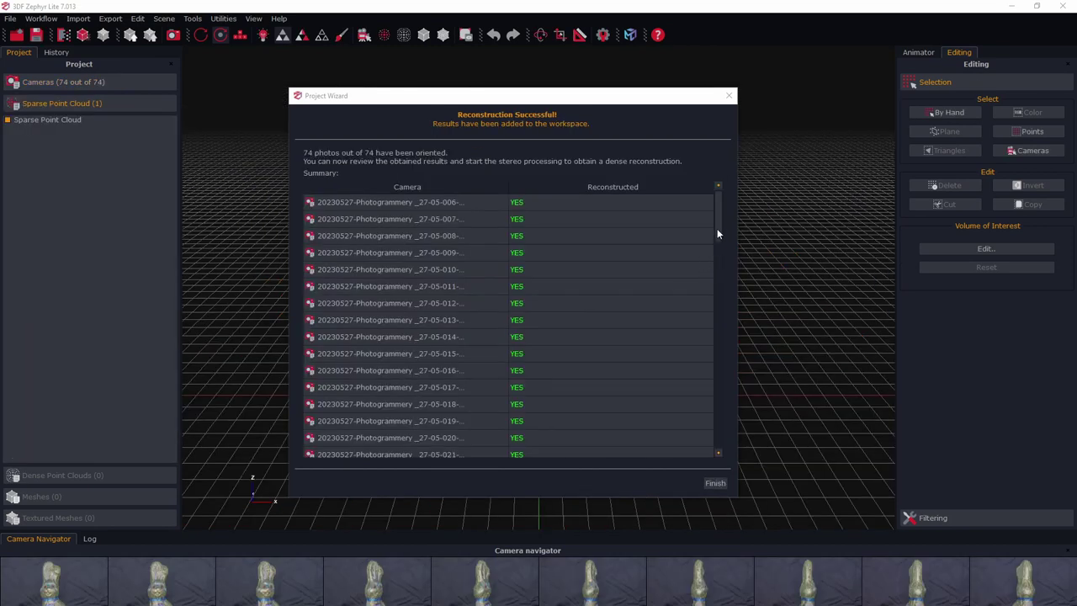
Close the reconstruction summary and orbit around the bunny's sparse point cloud of 74 oriented photos
mouse_move(717, 228)
left_mouse_down()
mouse_move(712, 376)
mouse_move(710, 297)
left_mouse_up()
left_click_drag(715, 237, 717, 210)
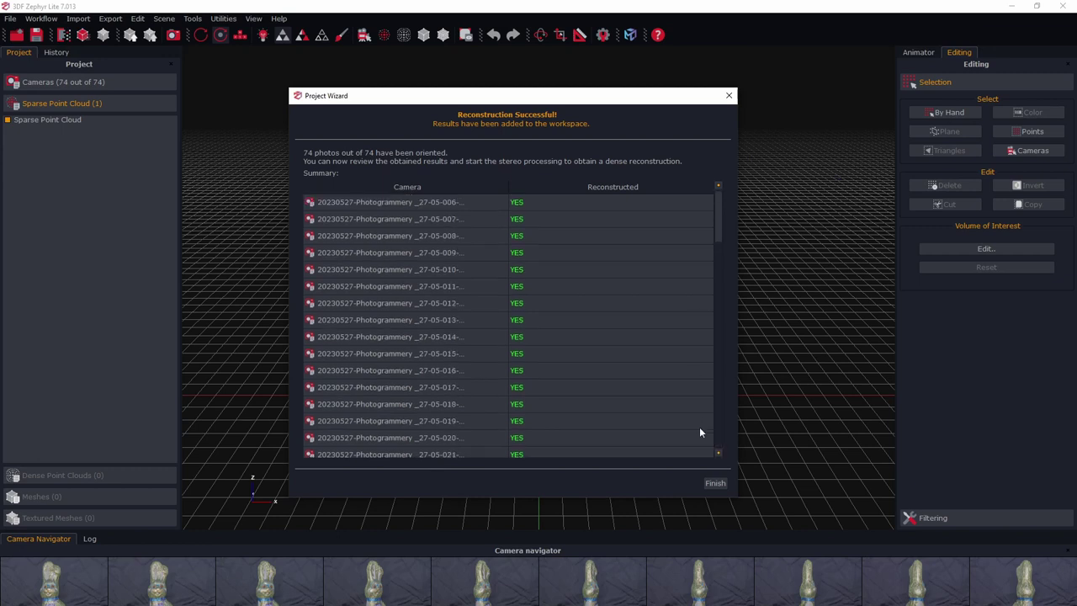
left_click(715, 484)
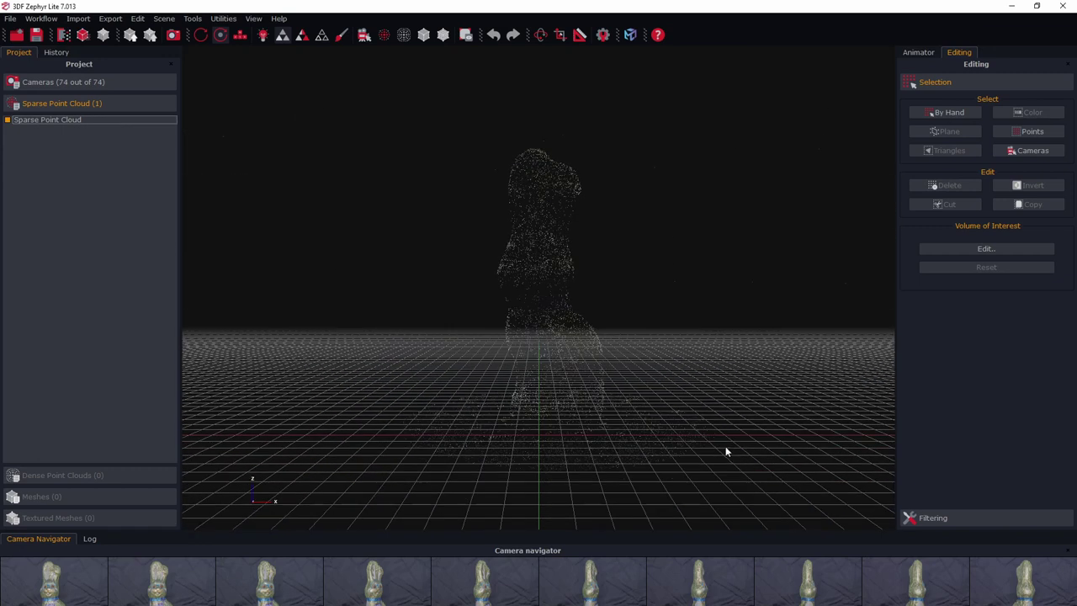
mouse_move(409, 355)
left_mouse_down()
mouse_move(576, 333)
mouse_move(582, 346)
left_mouse_up()
scroll(583, 347, "down", 2)
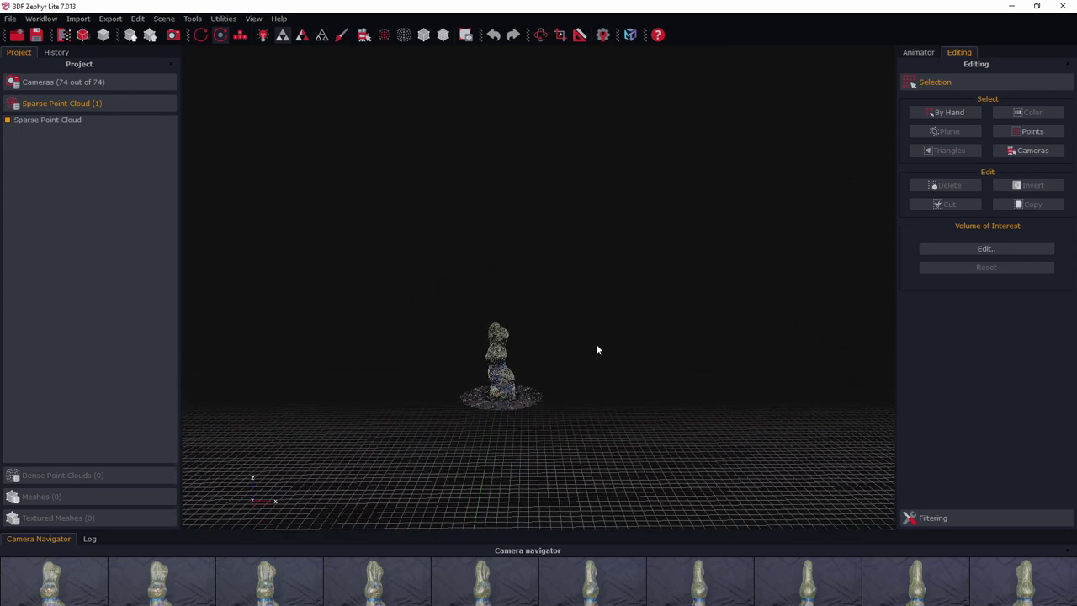
scroll(595, 344, "up", 2)
left_click(42, 17)
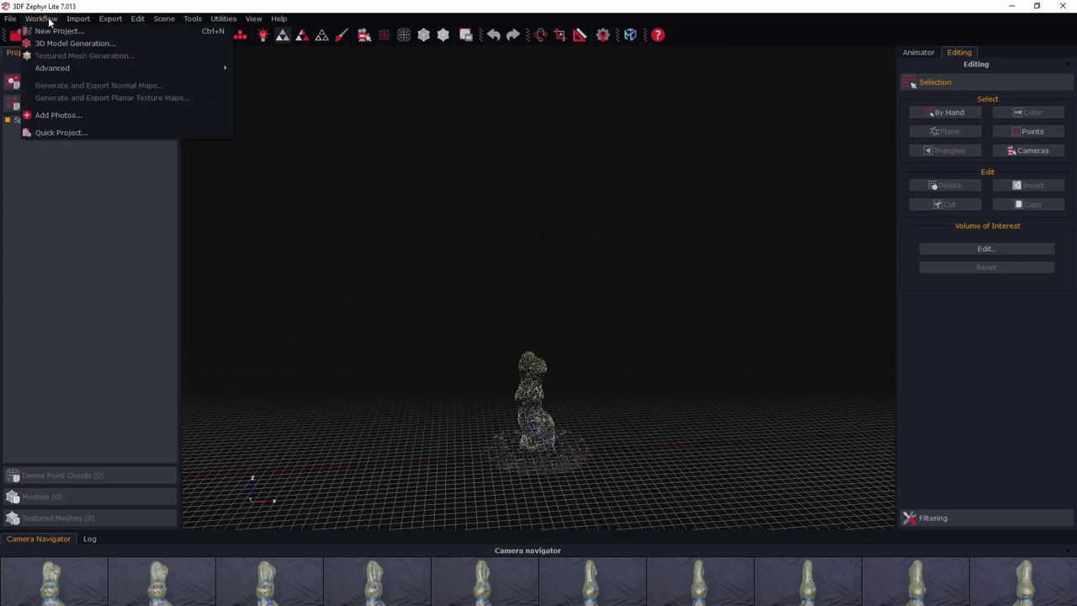
mouse_move(52, 67)
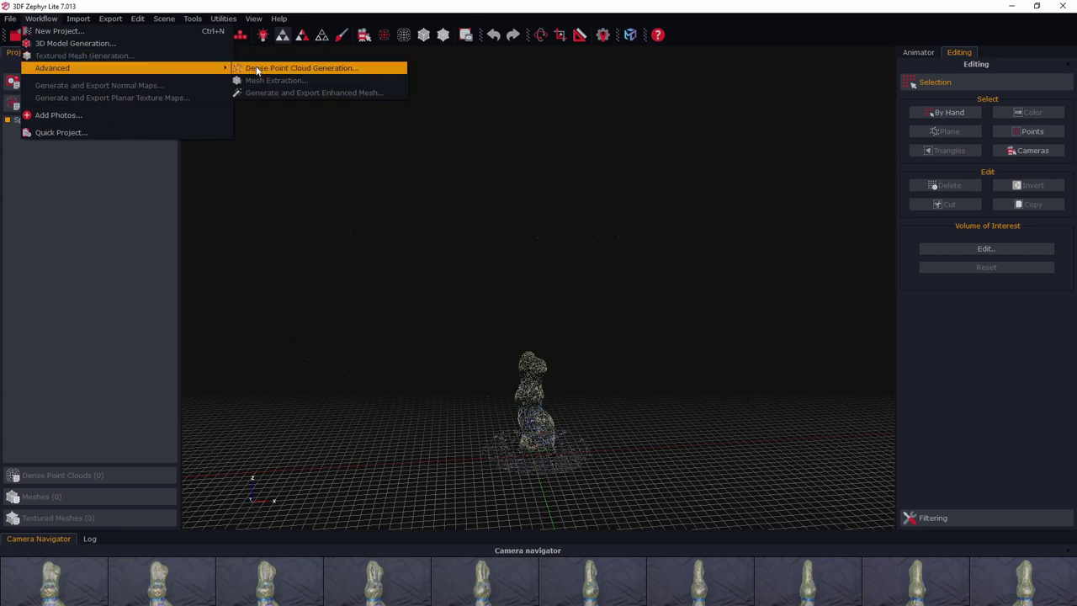
Create Dense point cloud 1 with custom stereo settings and view it from a low angle
left_click(259, 68)
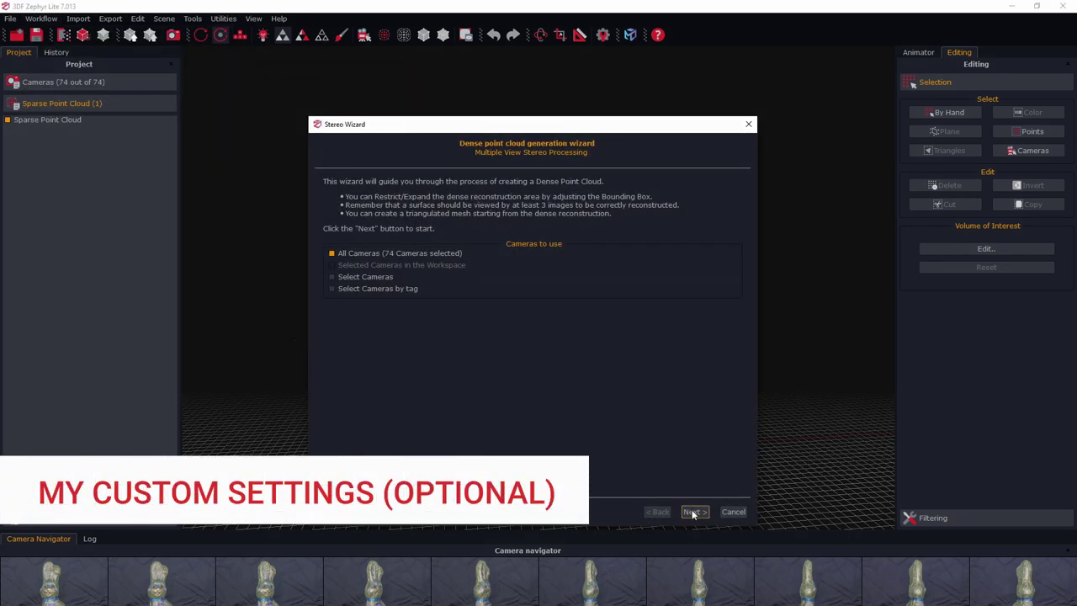
left_click(693, 512)
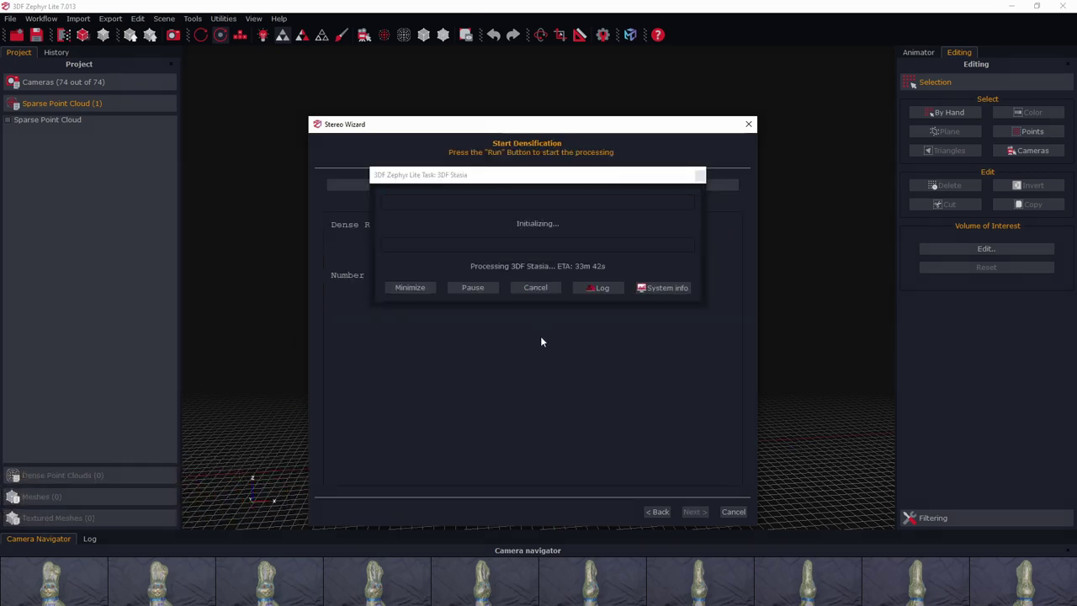
left_click(744, 509)
mouse_move(812, 433)
left_mouse_down()
mouse_move(675, 295)
mouse_move(705, 299)
mouse_move(560, 401)
mouse_move(657, 375)
mouse_move(760, 384)
mouse_move(560, 389)
mouse_move(561, 292)
mouse_move(737, 352)
left_mouse_up()
scroll(737, 351, "down", 5)
From the top view, rotate the dense cloud a few degrees to align the turntable
key("7")
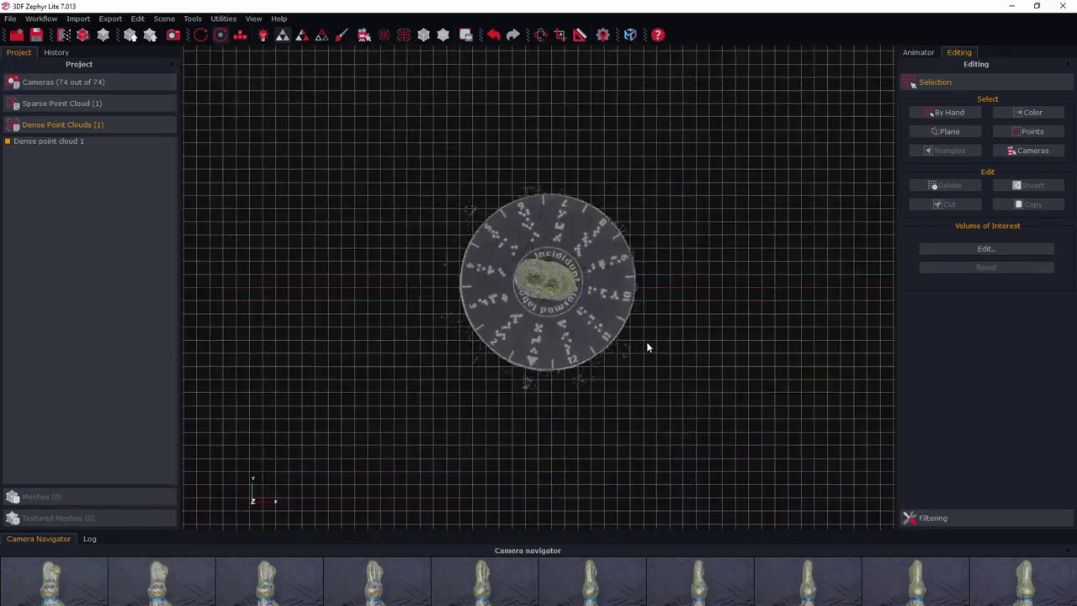
scroll(646, 340, "up", 1)
scroll(548, 316, "up", 3)
scroll(681, 271, "up", 2)
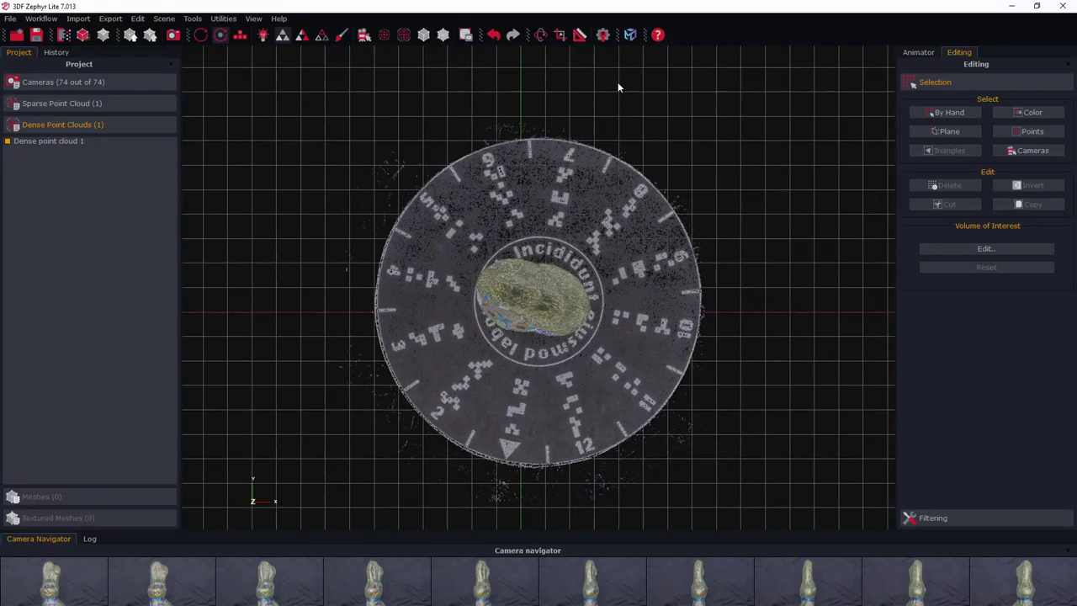
left_click(540, 34)
left_click_drag(588, 371, 606, 353)
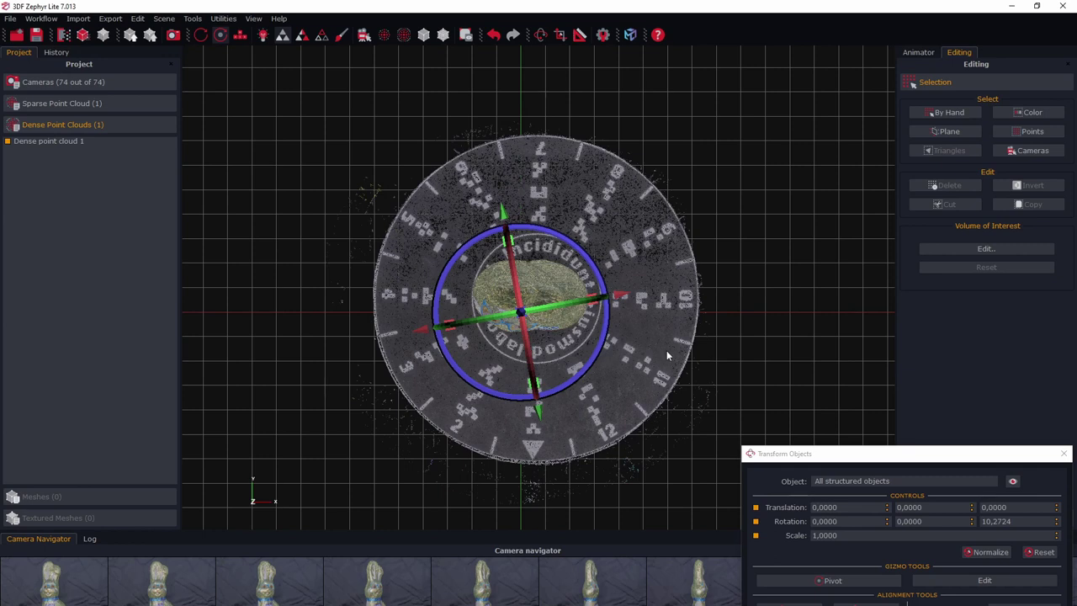
scroll(811, 458, "down", 5)
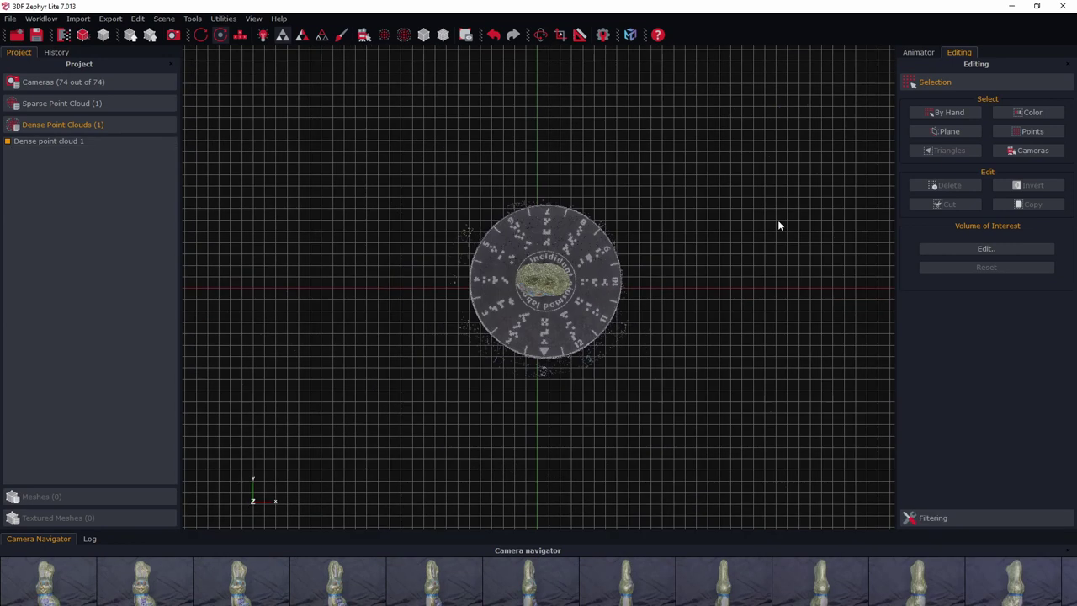
Switch to the front view to check the cloud's orientation
right_click(777, 220)
mouse_move(837, 228)
mouse_move(931, 287)
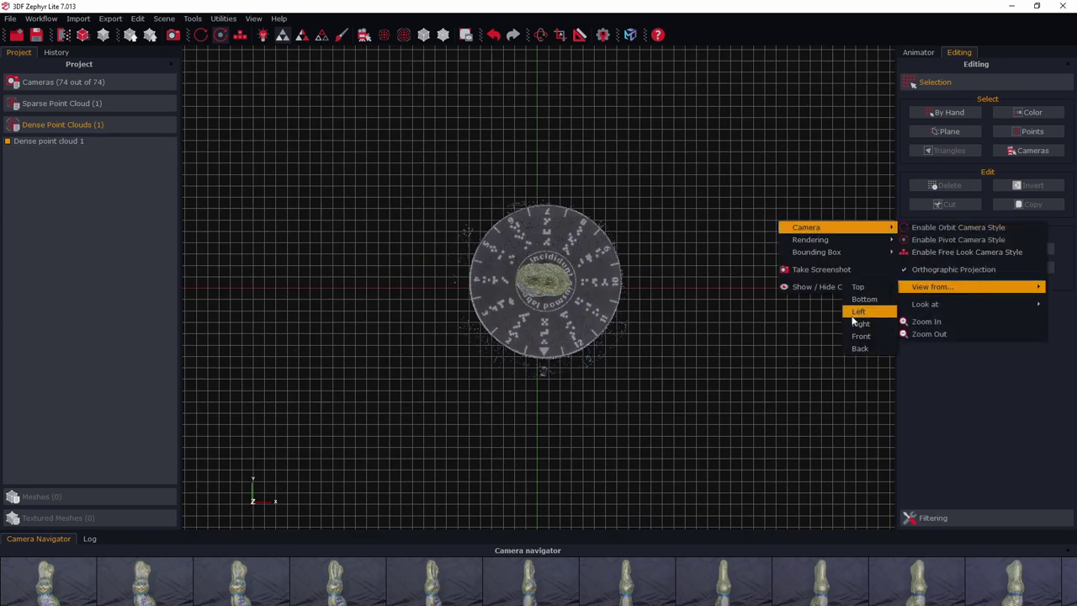
left_click(862, 339)
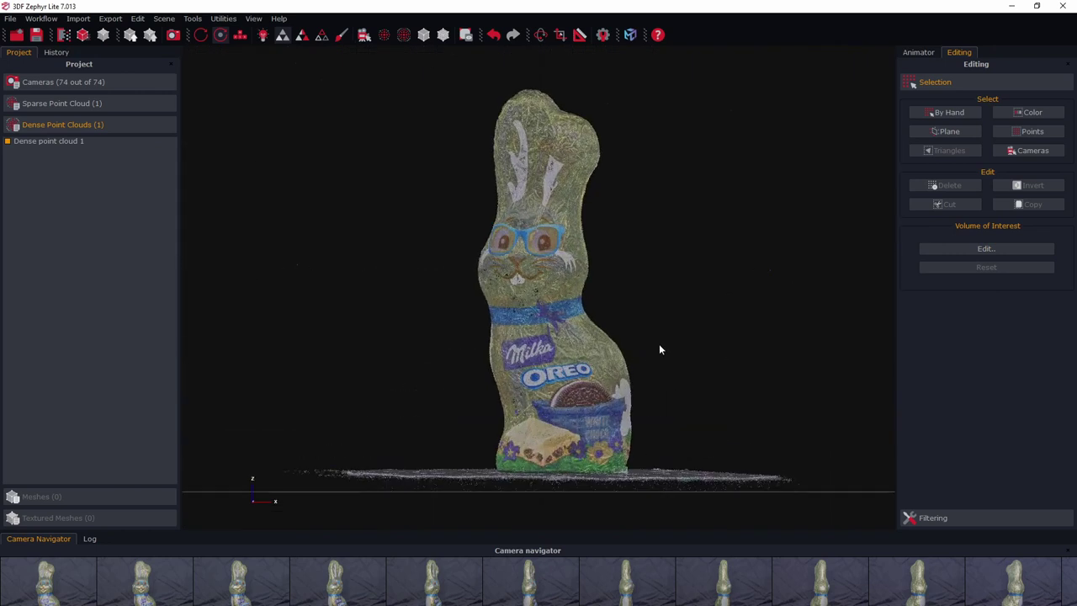
left_click(540, 33)
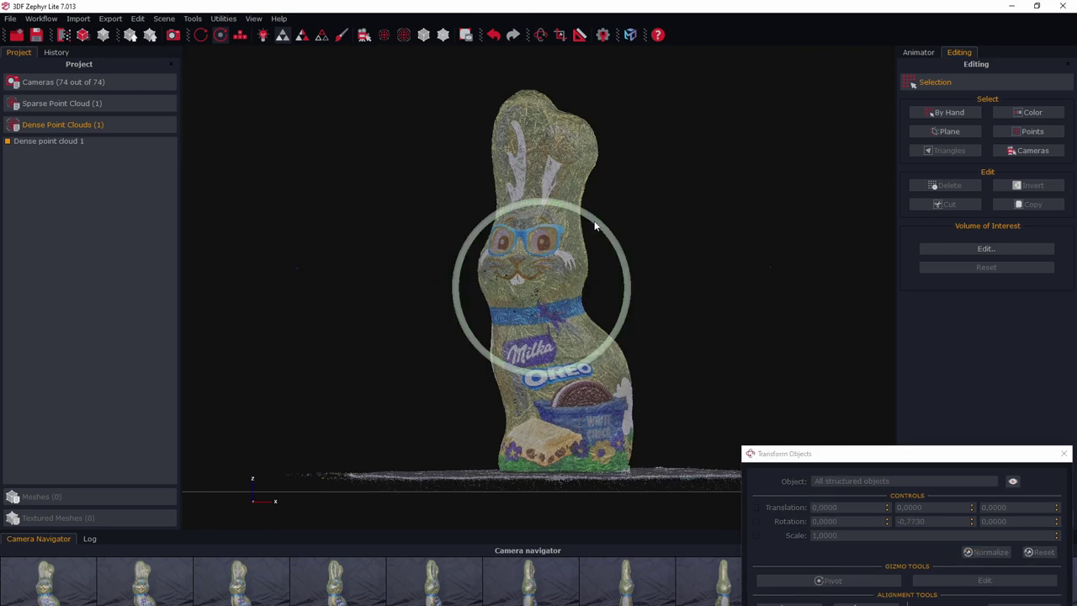
key("Escape")
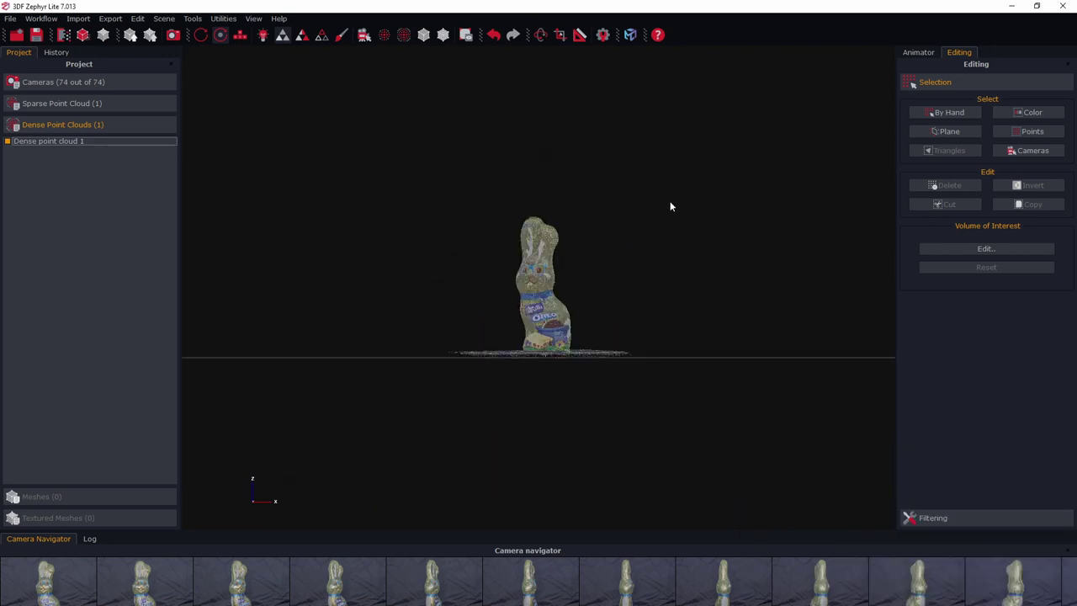
From the side view, tilt the bunny until it stands vertical and confirm the rotation
right_click(671, 205)
mouse_move(703, 221)
left_click(959, 294)
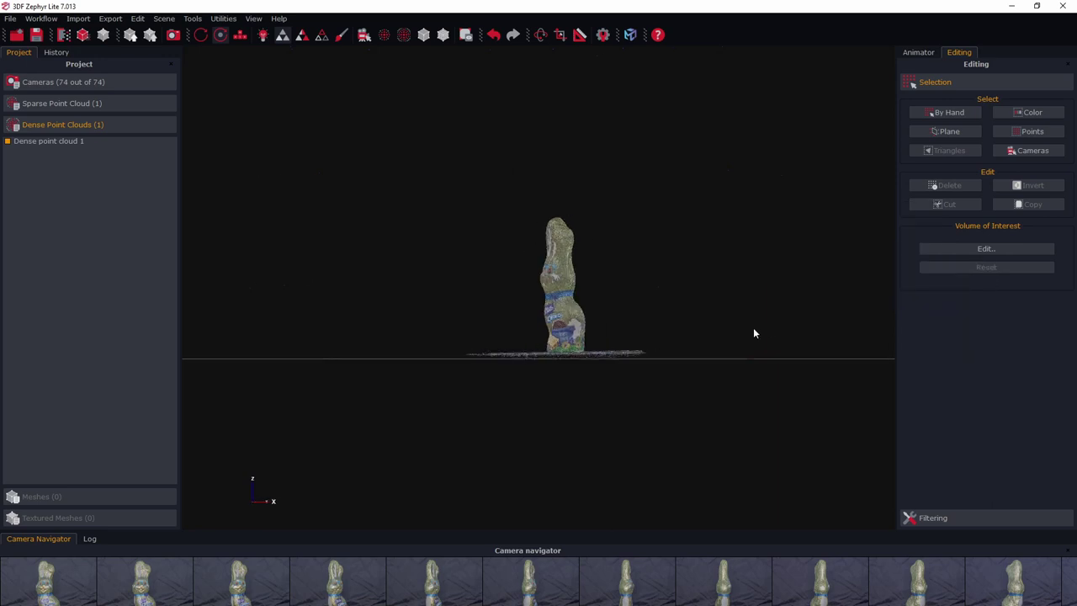
left_click(540, 34)
left_click_drag(617, 276, 620, 241)
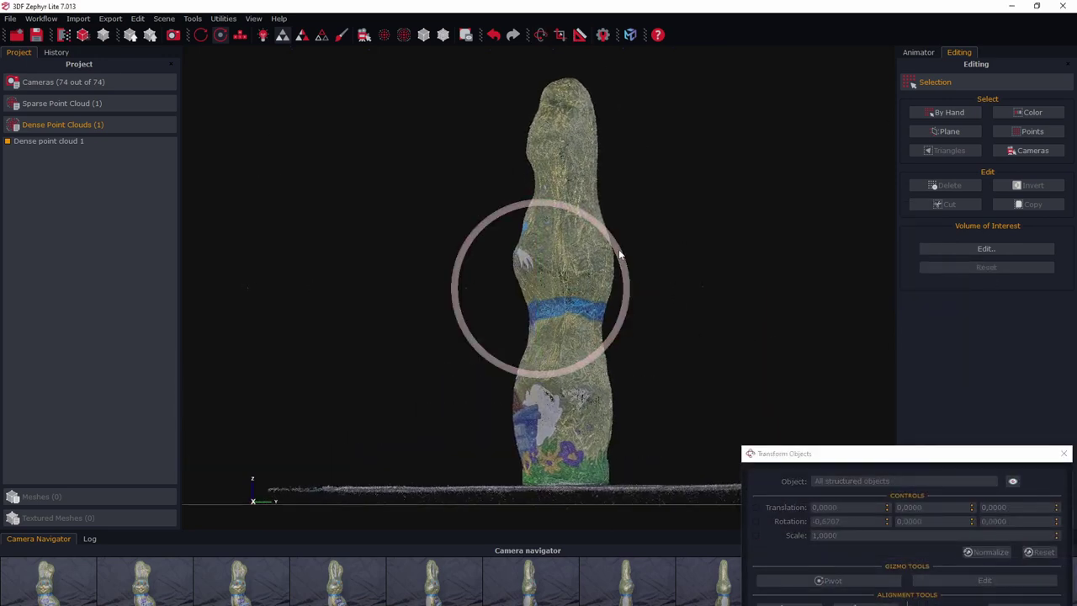
left_click_drag(852, 455, 896, 377)
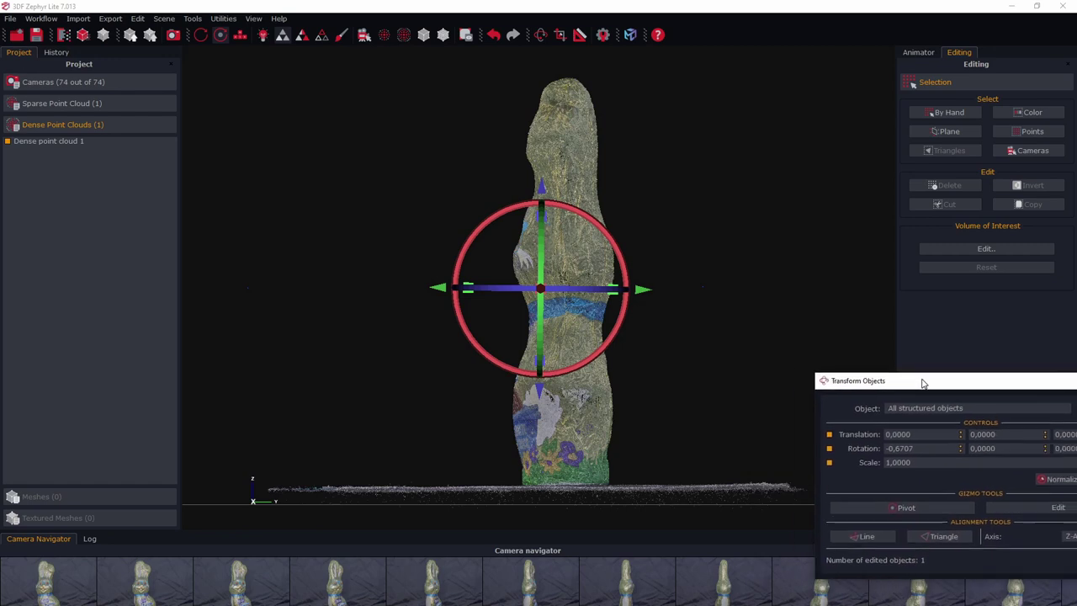
left_click_drag(602, 244, 601, 230)
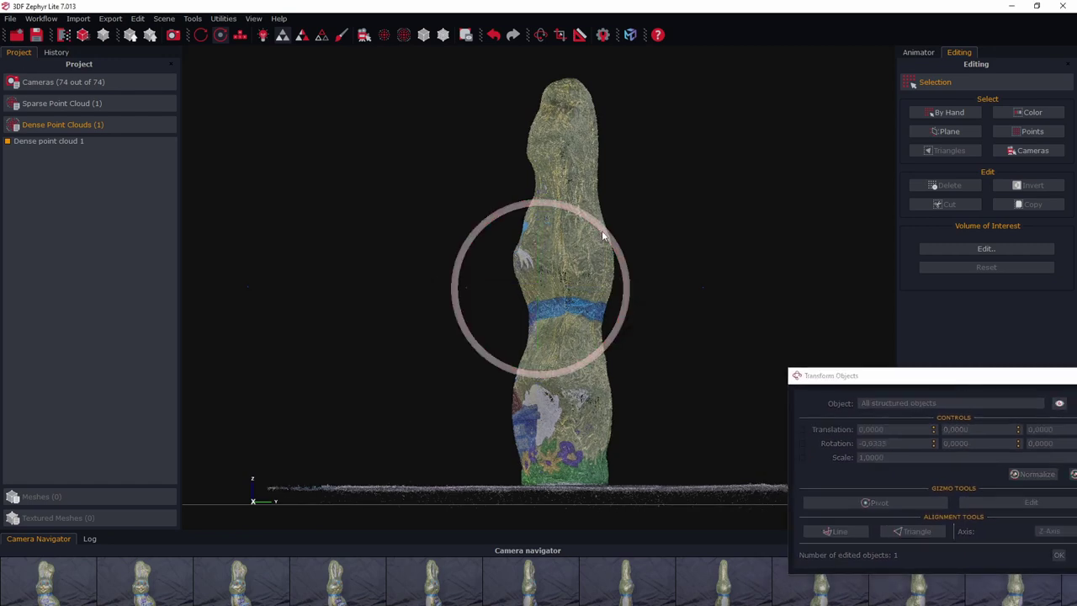
left_click(1058, 554)
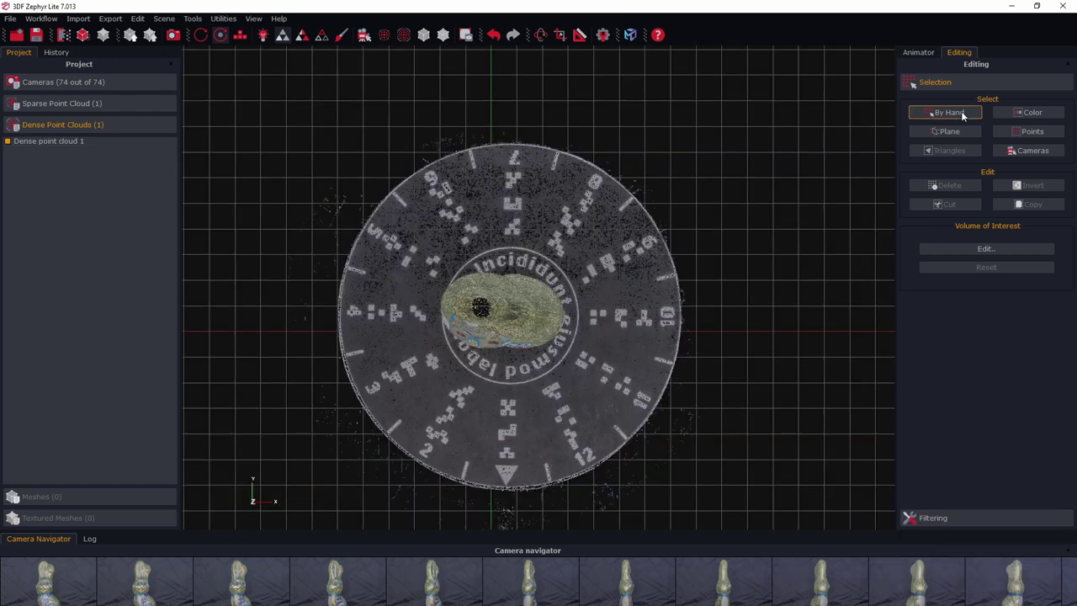
Lasso the bunny and its base, invert the selection, and delete the surrounding turntable points
left_click(961, 111)
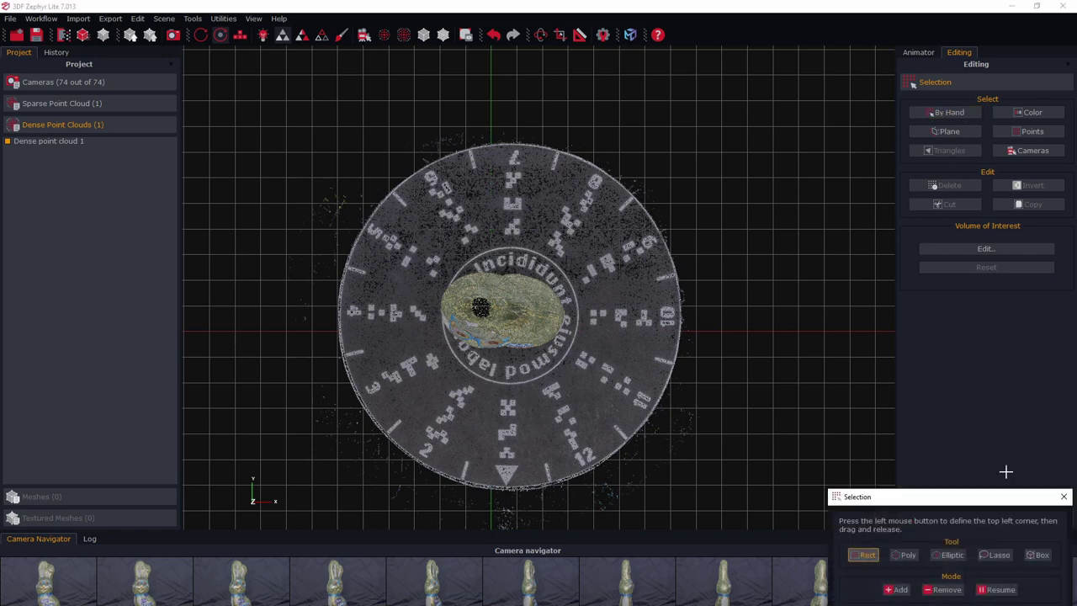
left_click(999, 556)
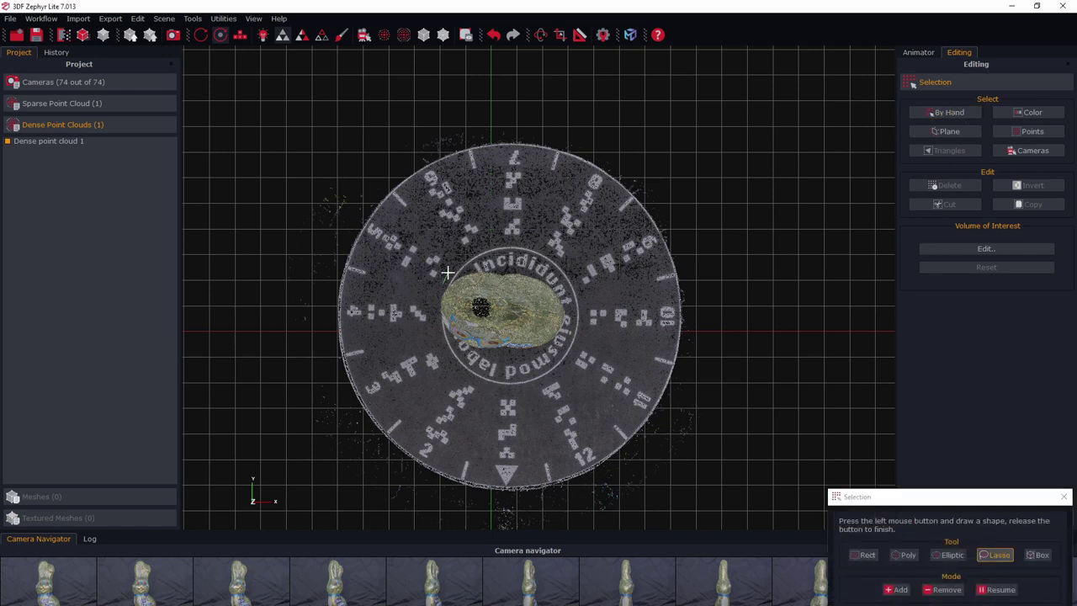
left_click_drag(571, 290, 569, 347)
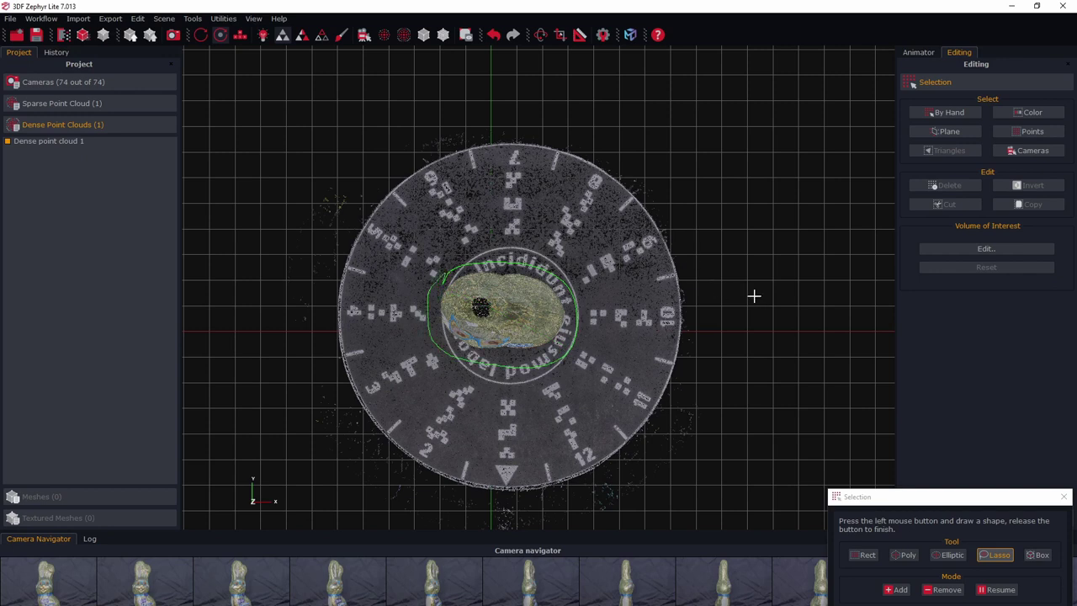
left_click(1031, 185)
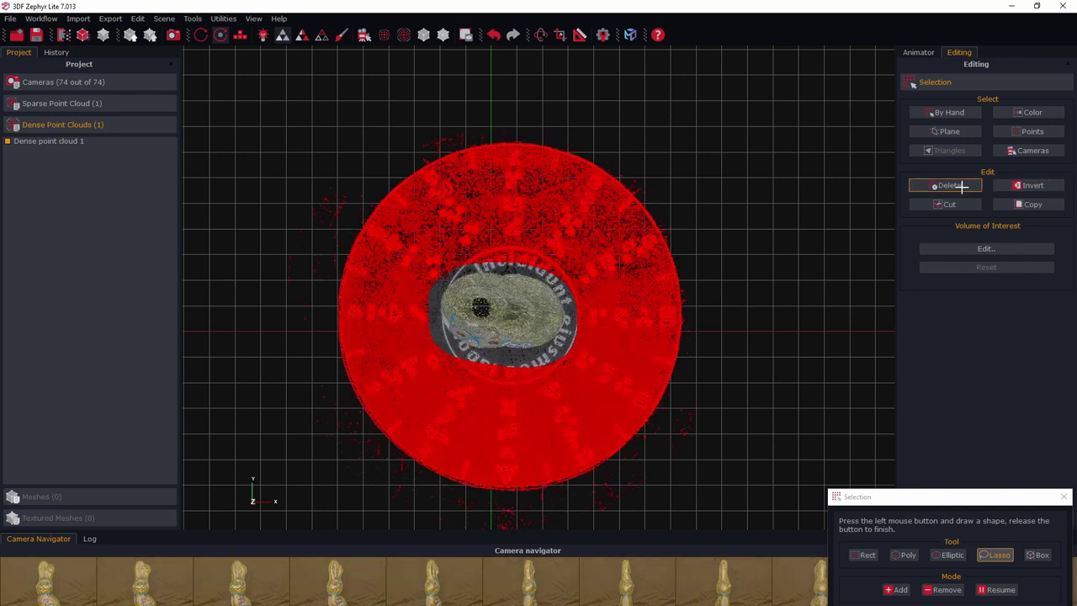
left_click(949, 185)
left_click(1063, 496)
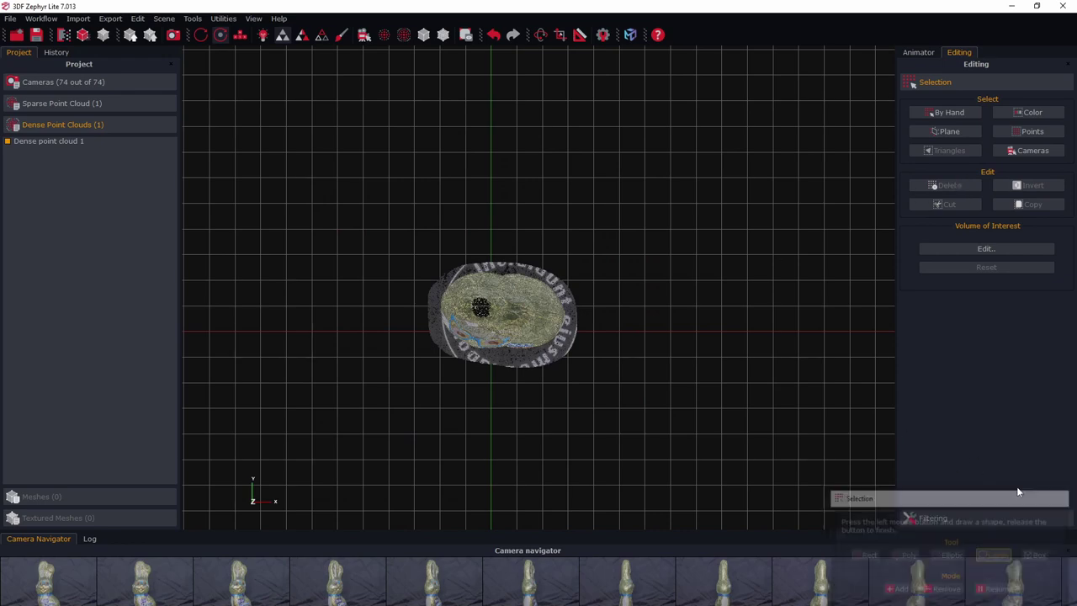
Snap the viewport to a straight-on front view of the cleaned bunny
left_click_drag(722, 382, 712, 242)
scroll(711, 246, "down", 3)
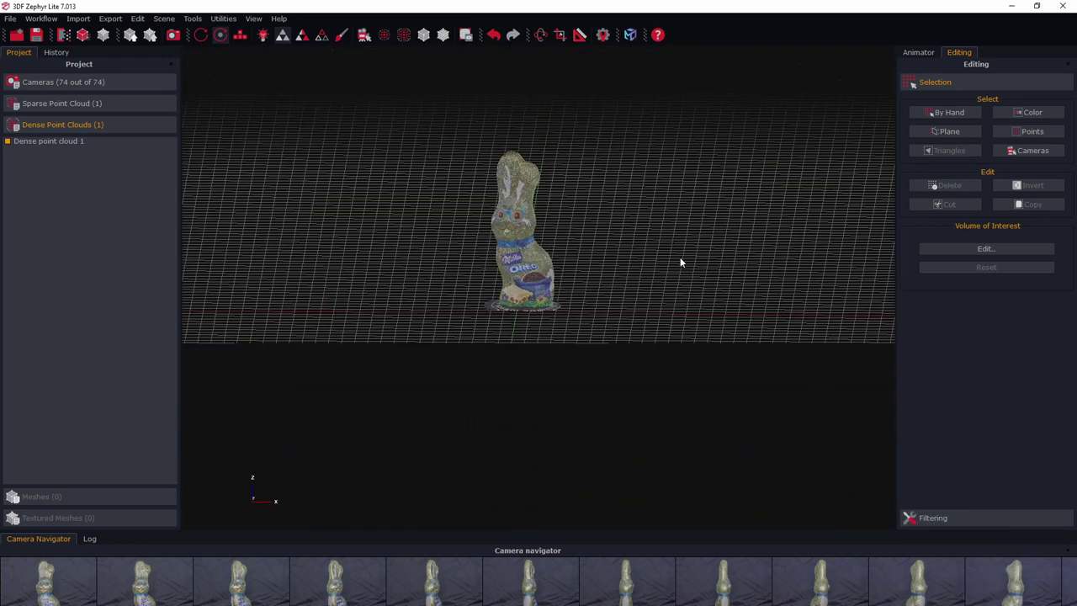
right_click(649, 172)
mouse_move(804, 238)
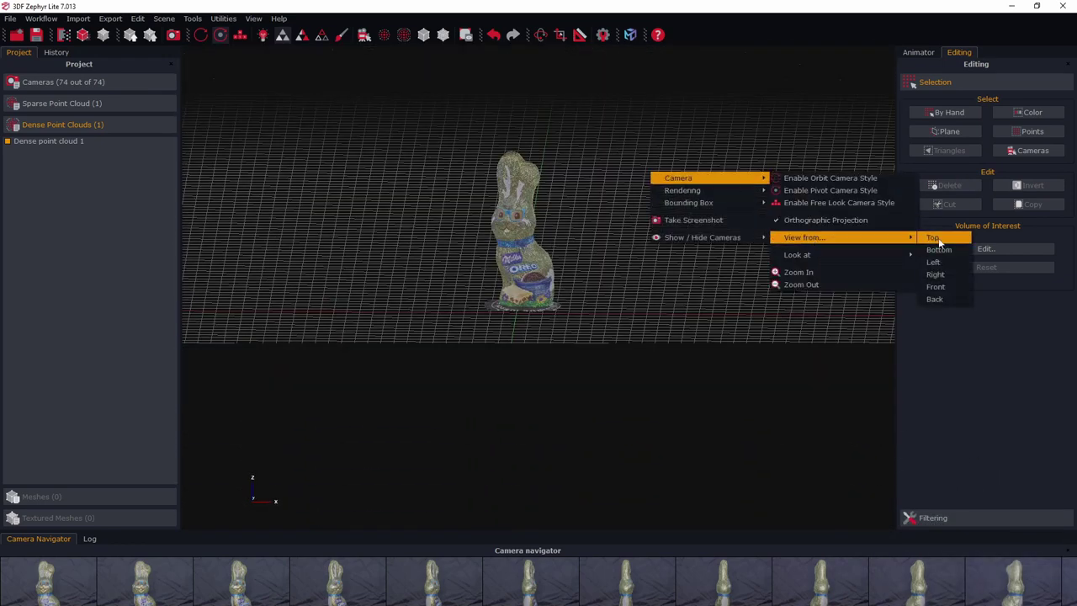
left_click(924, 290)
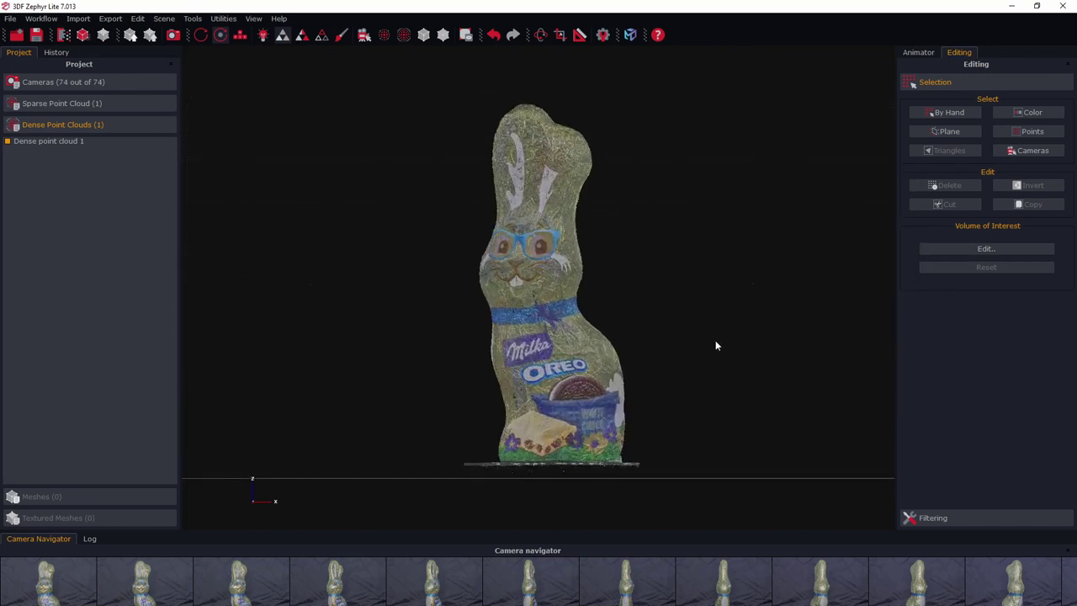
left_click(40, 20)
mouse_move(76, 69)
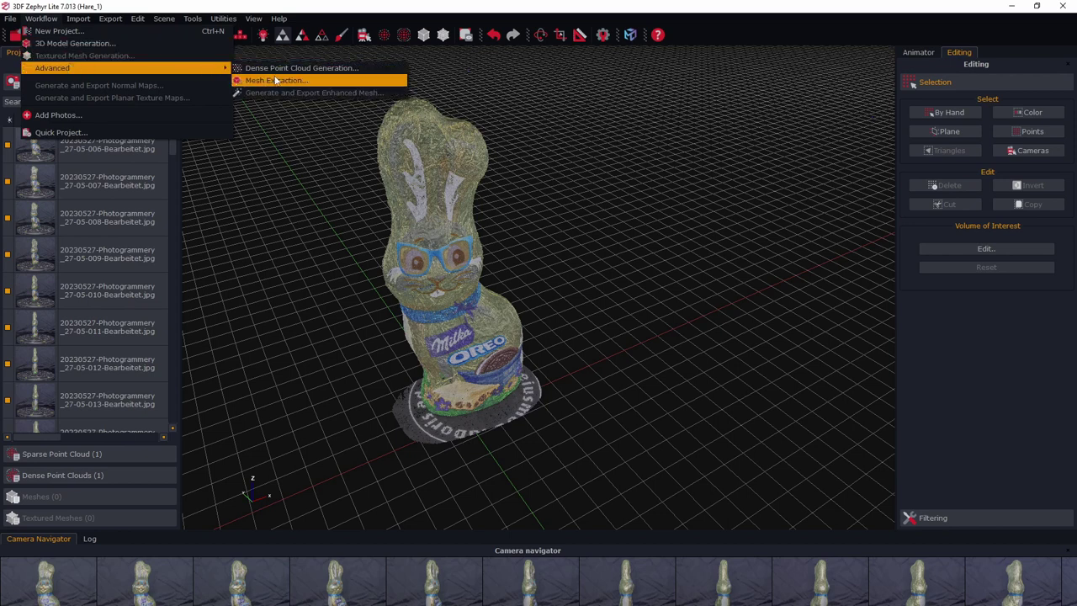
Extract Mesh 1 from Dense point cloud 1 with advanced settings at 50% watertightness and 100% resolution
left_click(275, 80)
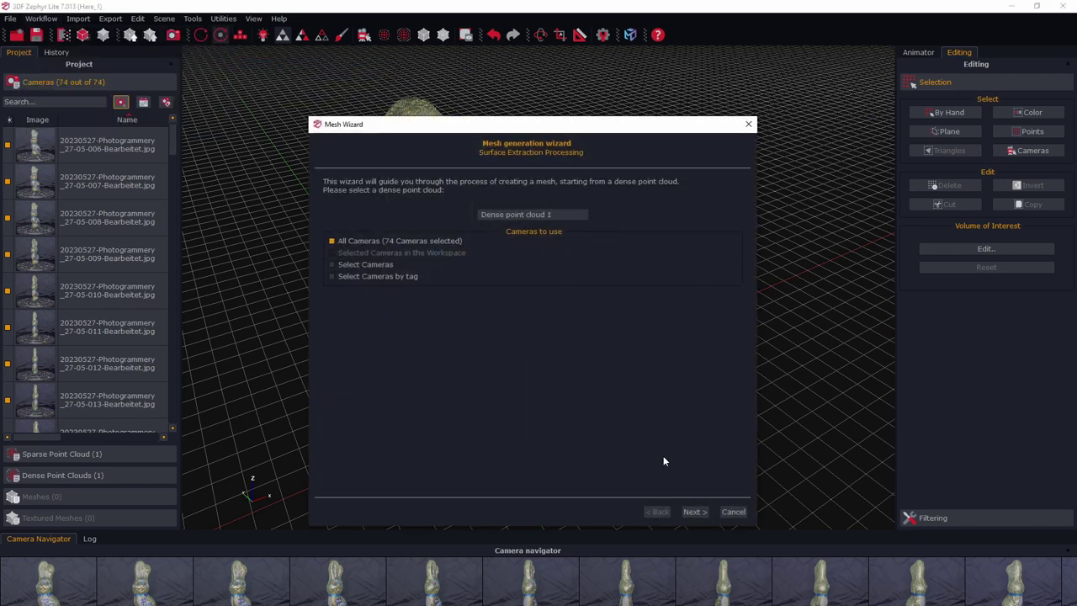
left_click(697, 509)
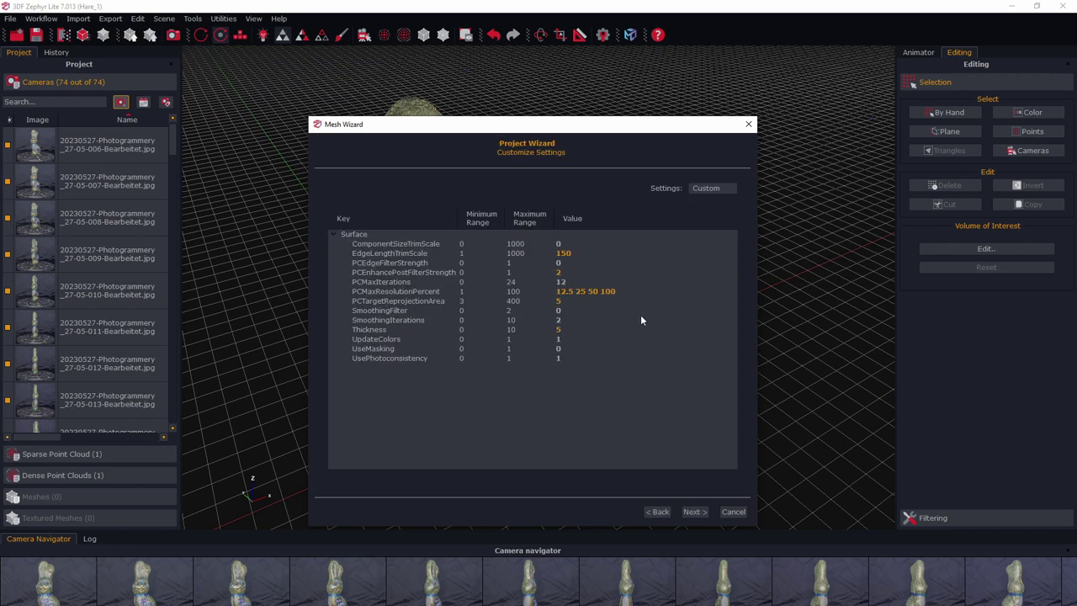
left_click(711, 188)
left_click(707, 211)
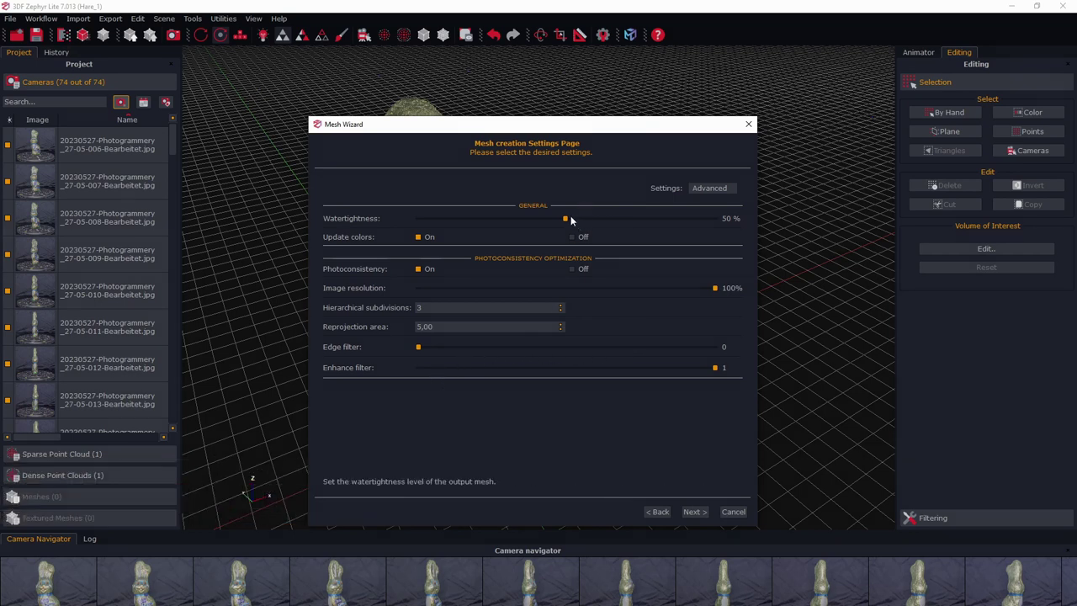
left_click(690, 512)
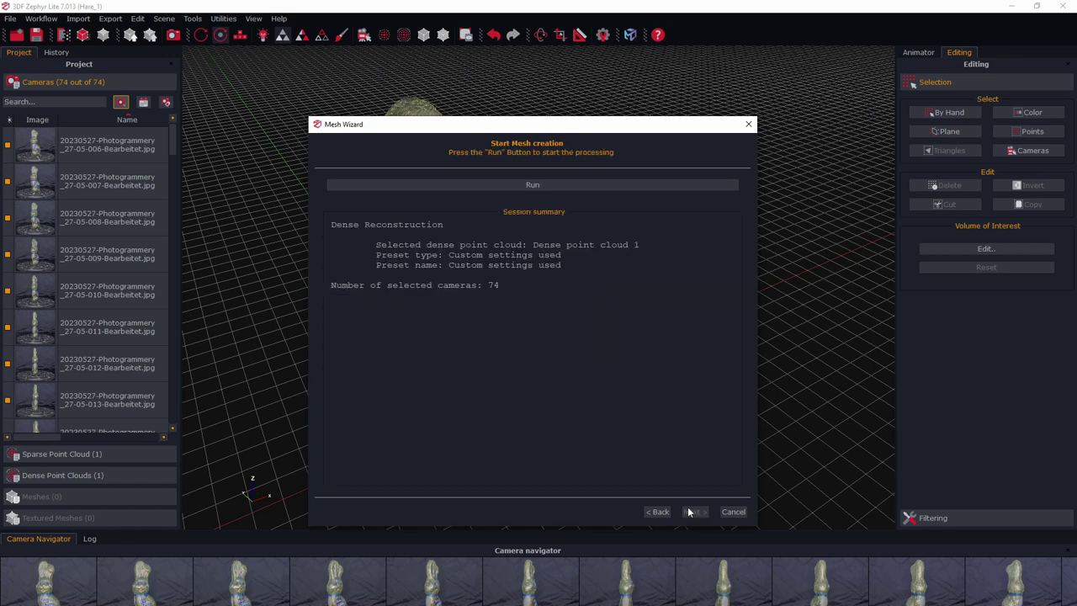
left_click(543, 184)
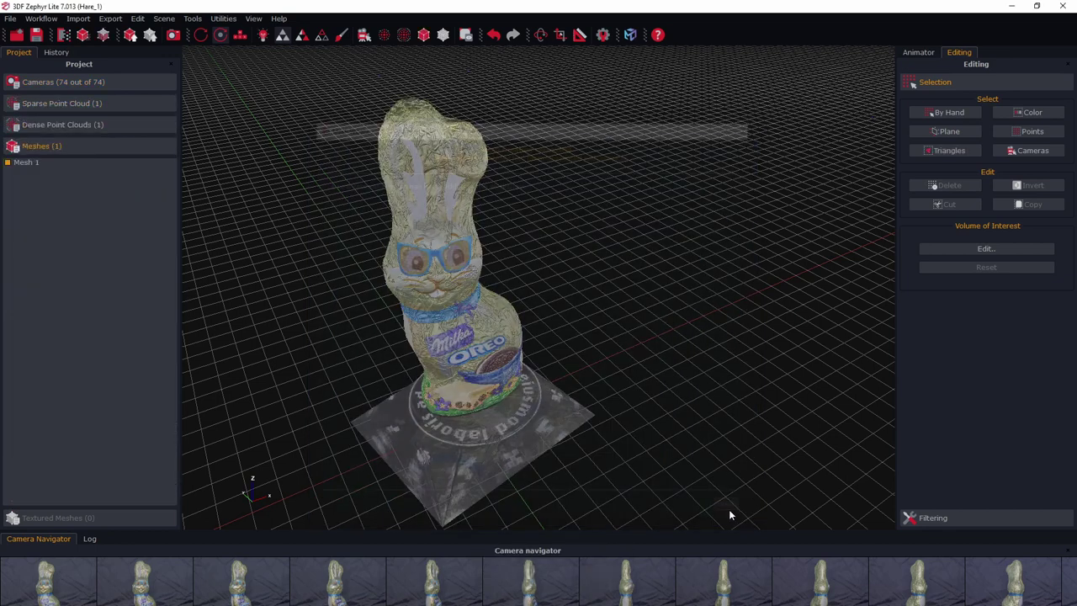
Place a plane selection at the bunny's base and invert it onto the turntable base
mouse_move(637, 385)
left_mouse_down()
mouse_move(605, 312)
mouse_move(603, 245)
mouse_move(524, 186)
mouse_move(606, 236)
mouse_move(663, 239)
mouse_move(616, 234)
mouse_move(733, 342)
mouse_move(676, 329)
mouse_move(680, 281)
mouse_move(681, 331)
mouse_move(421, 260)
mouse_move(581, 291)
mouse_move(576, 402)
left_mouse_up()
scroll(606, 236, "up", 3)
scroll(606, 237, "up", 3)
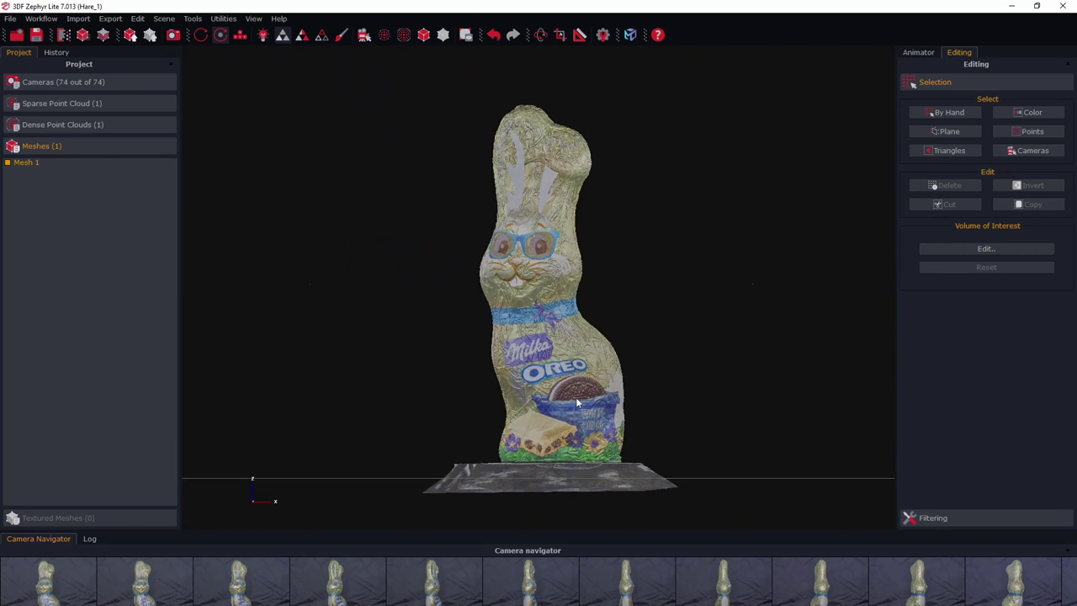
left_click(954, 134)
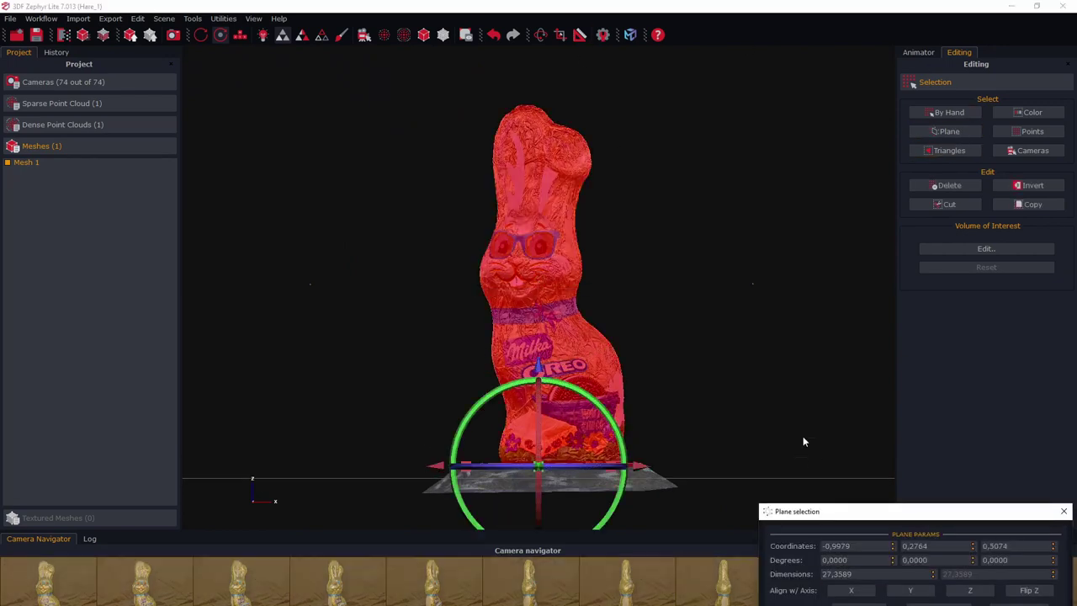
left_click(1032, 185)
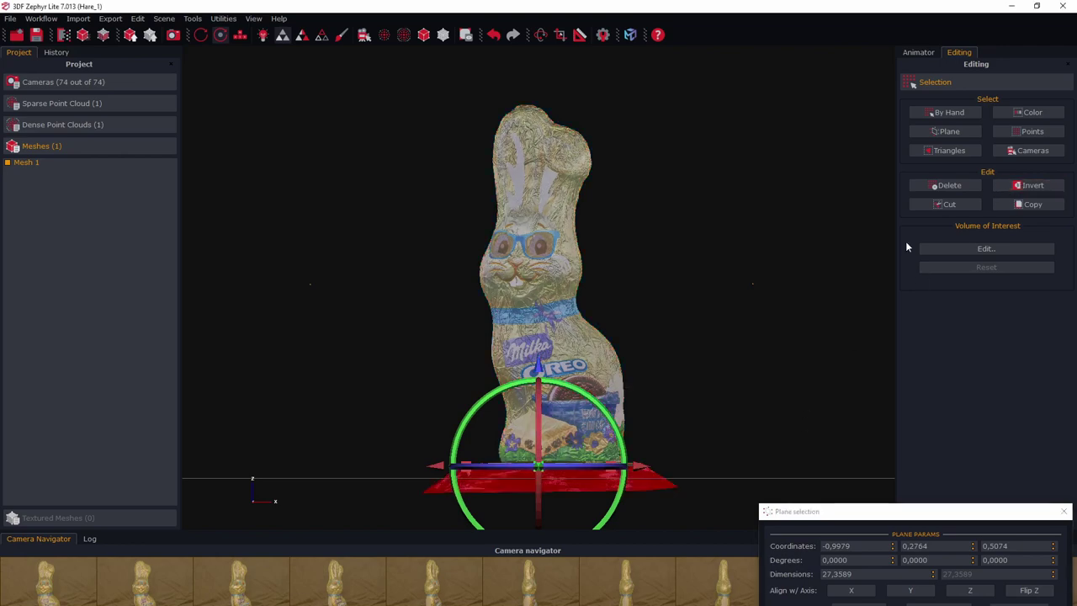
left_click_drag(891, 244, 792, 335)
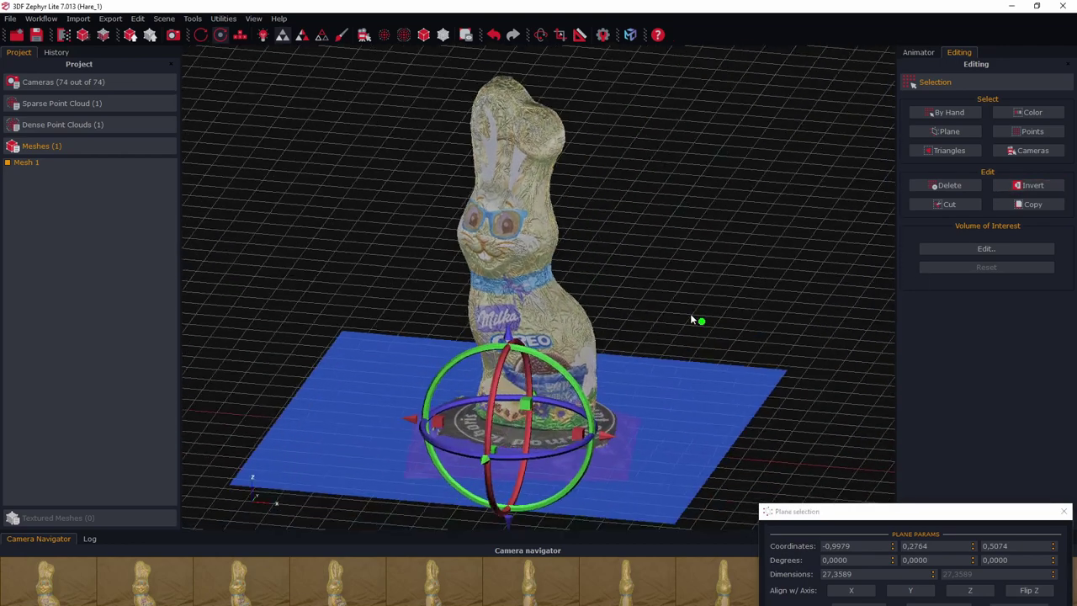
left_click_drag(554, 468, 478, 309)
left_click(479, 311)
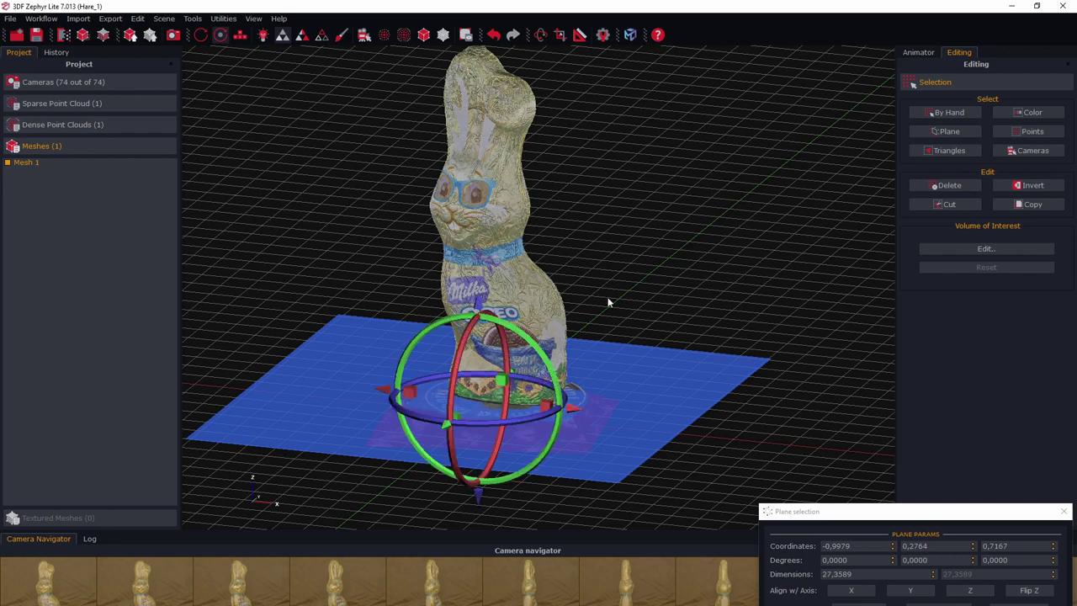
left_click_drag(548, 312, 584, 305)
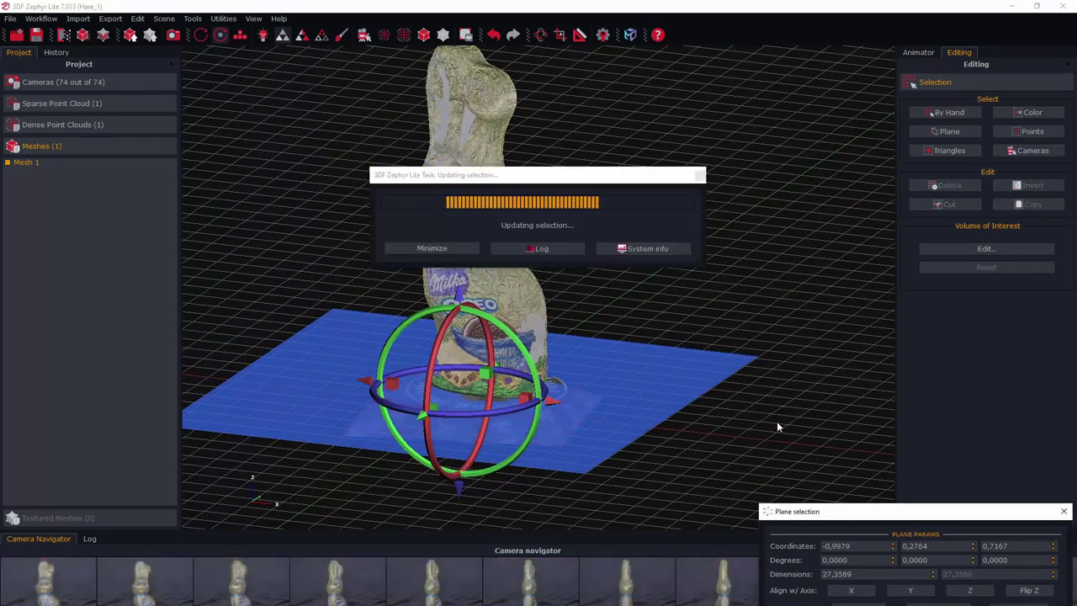
Update the plane selection to just the base, close the dialog and delete the base
left_click(1023, 184)
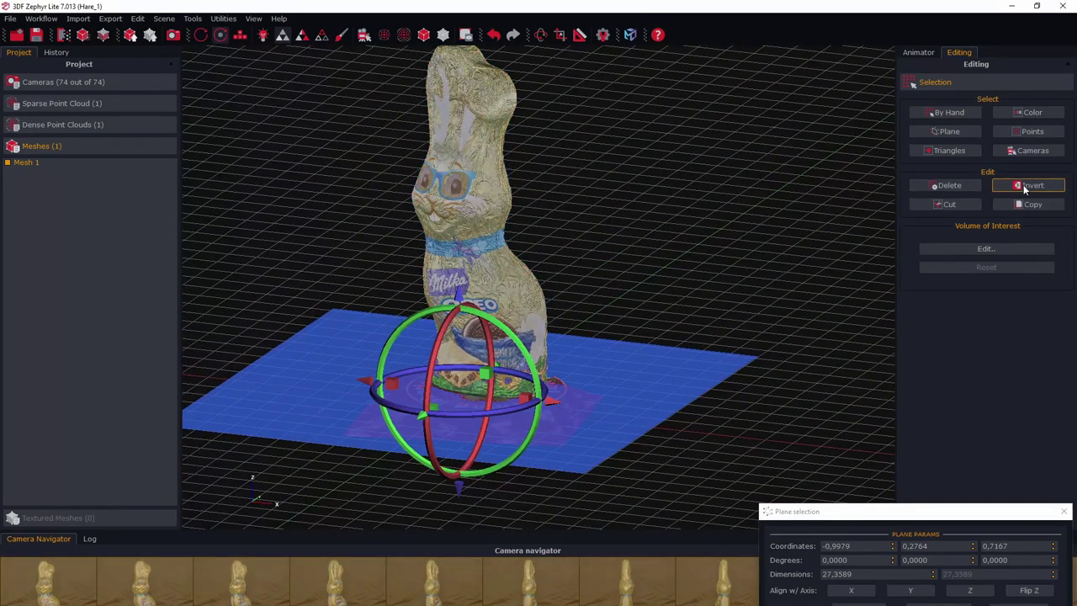
left_click(1064, 513)
left_click(949, 186)
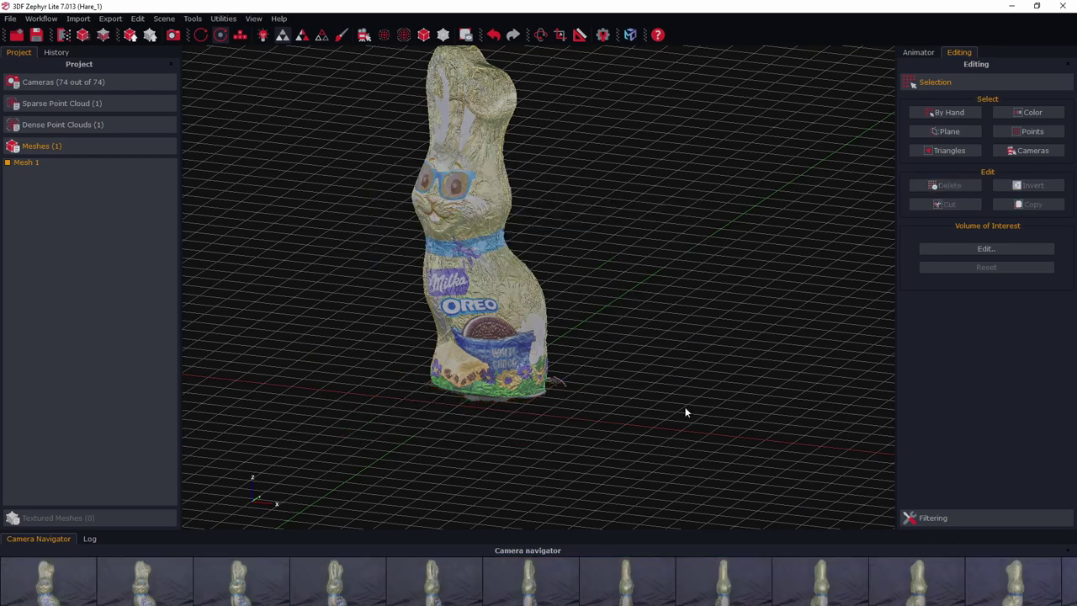
Lasso the stray scraps beside the bunny's base and delete them
right_click(673, 240)
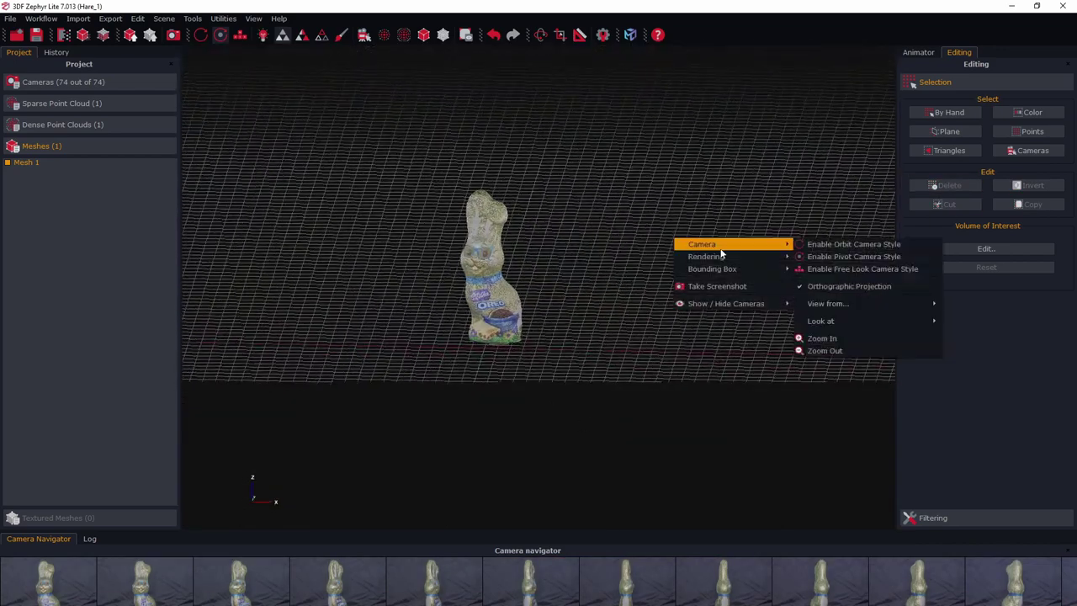
scroll(524, 378, "up", 5)
mouse_move(524, 378)
left_mouse_down()
mouse_move(630, 305)
mouse_move(779, 264)
mouse_move(894, 258)
left_mouse_up()
left_click(949, 112)
left_click(996, 554)
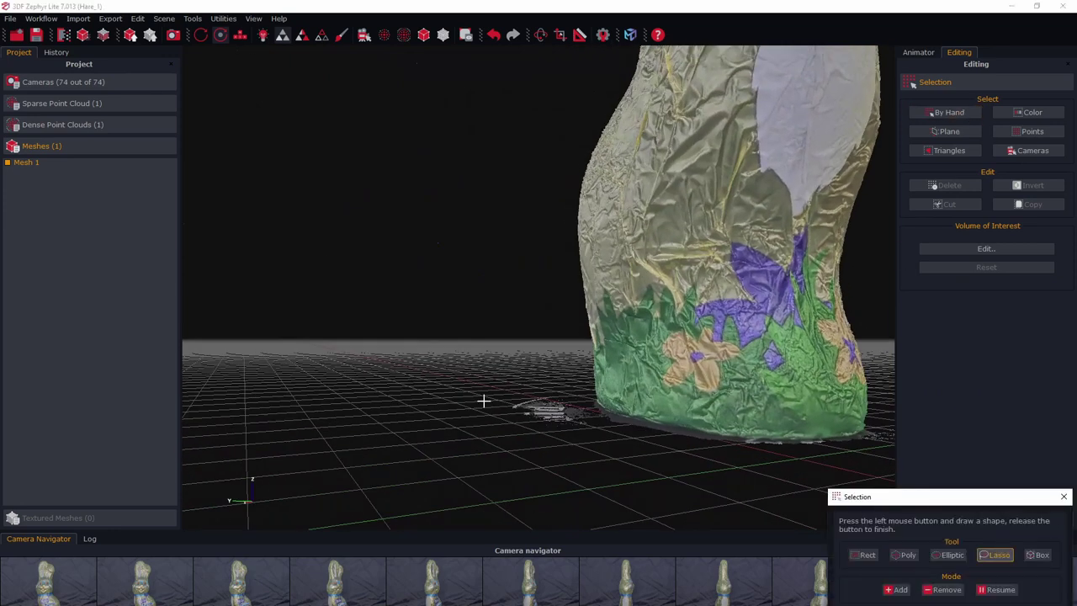
mouse_move(483, 398)
left_mouse_down()
mouse_move(577, 389)
mouse_move(464, 459)
left_mouse_up()
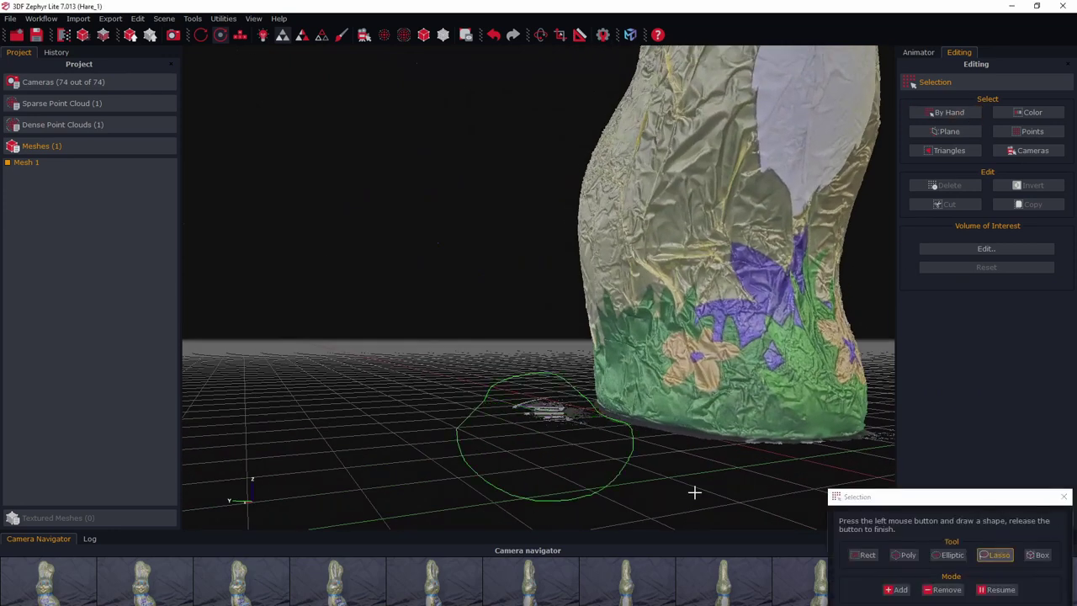
left_click(943, 185)
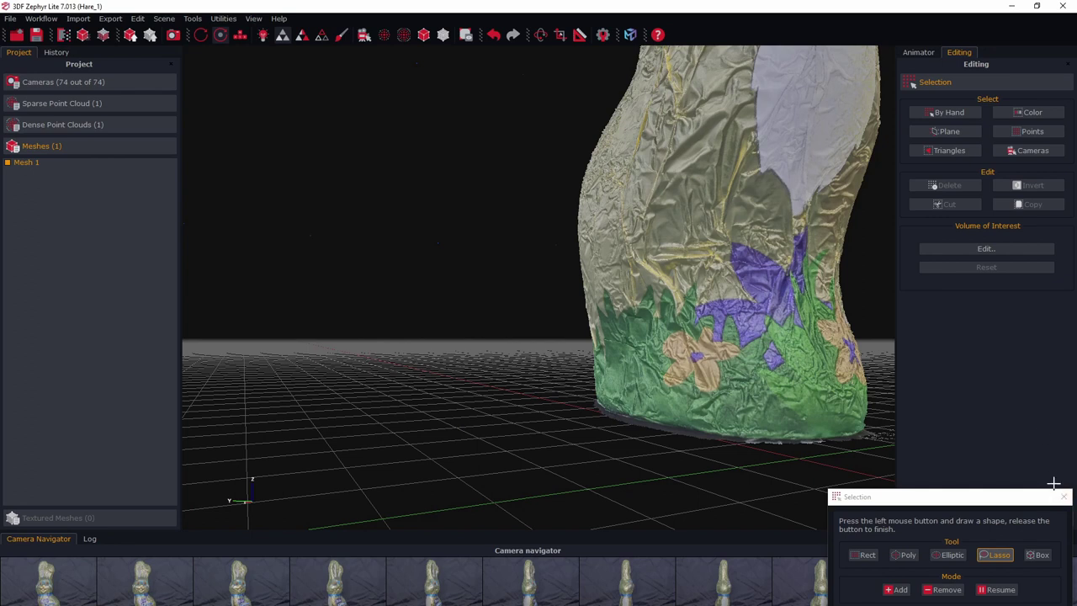
left_click(1064, 497)
Rectangle-select the thin strip along the mesh bottom and delete it
mouse_move(796, 471)
left_mouse_down()
mouse_move(656, 444)
mouse_move(715, 362)
left_mouse_up()
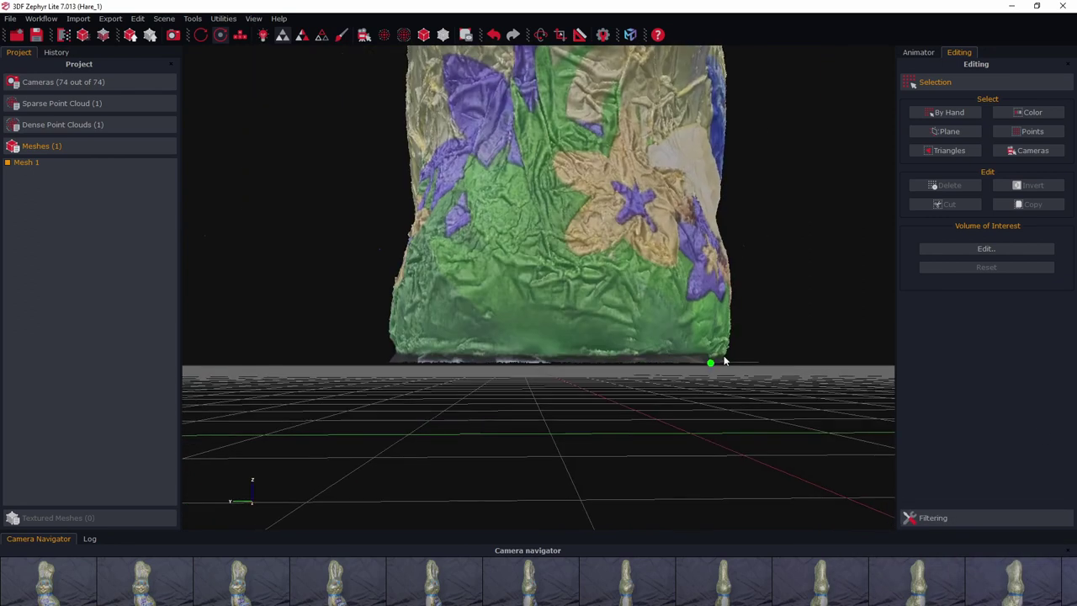
left_click(934, 186)
left_click_drag(834, 405, 273, 352)
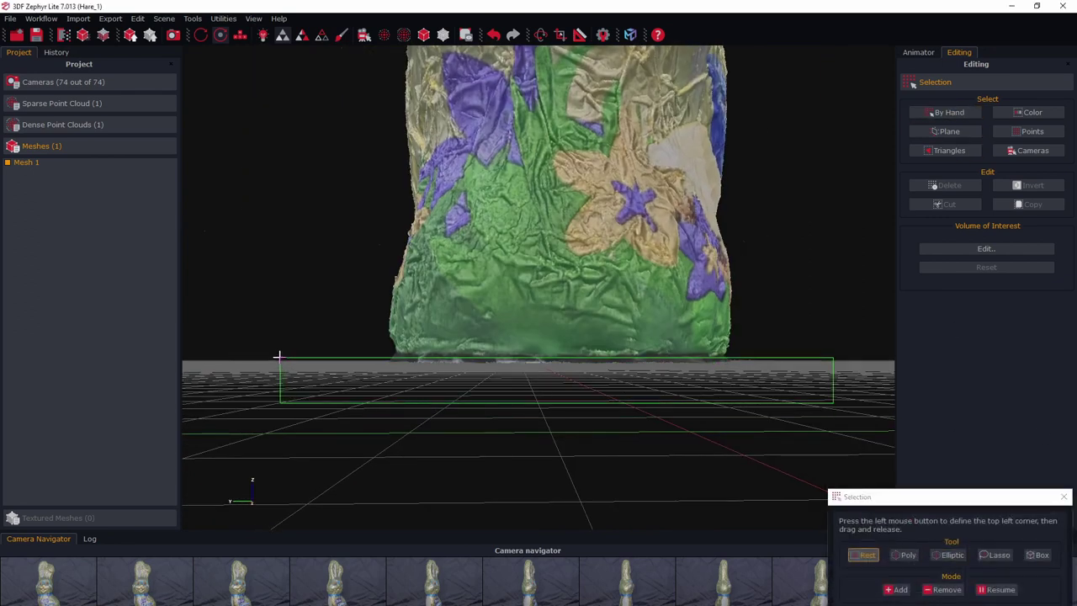
left_click(1065, 497)
mouse_move(790, 454)
left_mouse_down()
mouse_move(729, 424)
mouse_move(605, 434)
mouse_move(614, 444)
mouse_move(597, 412)
mouse_move(568, 412)
left_mouse_up()
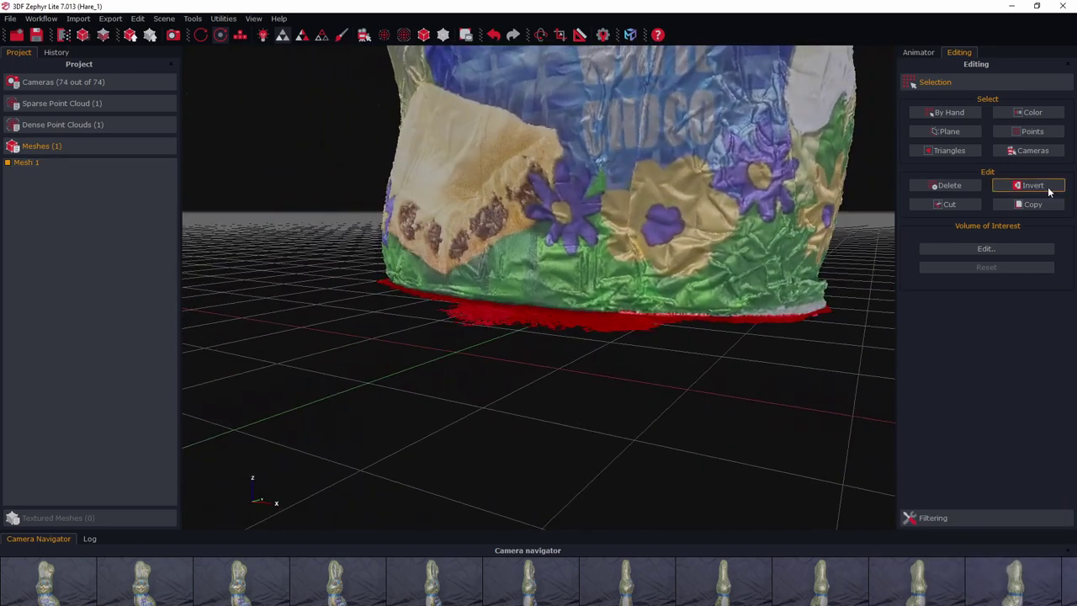
left_click(946, 185)
left_click_drag(829, 340, 637, 356)
left_click(111, 18)
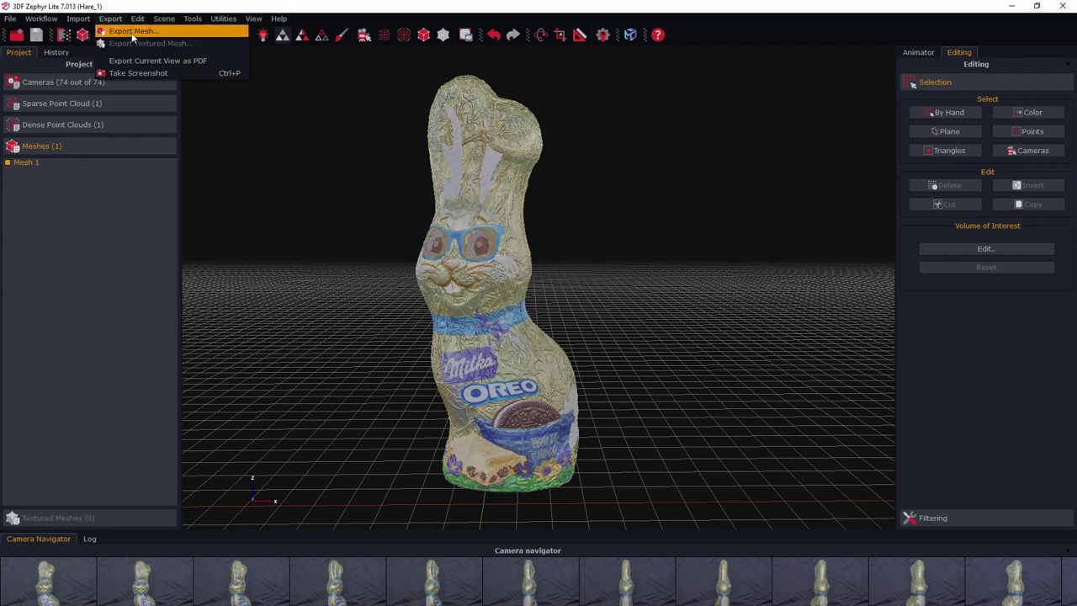
Export the cleaned Mesh 1 in Obj/Mtl format
left_click(132, 31)
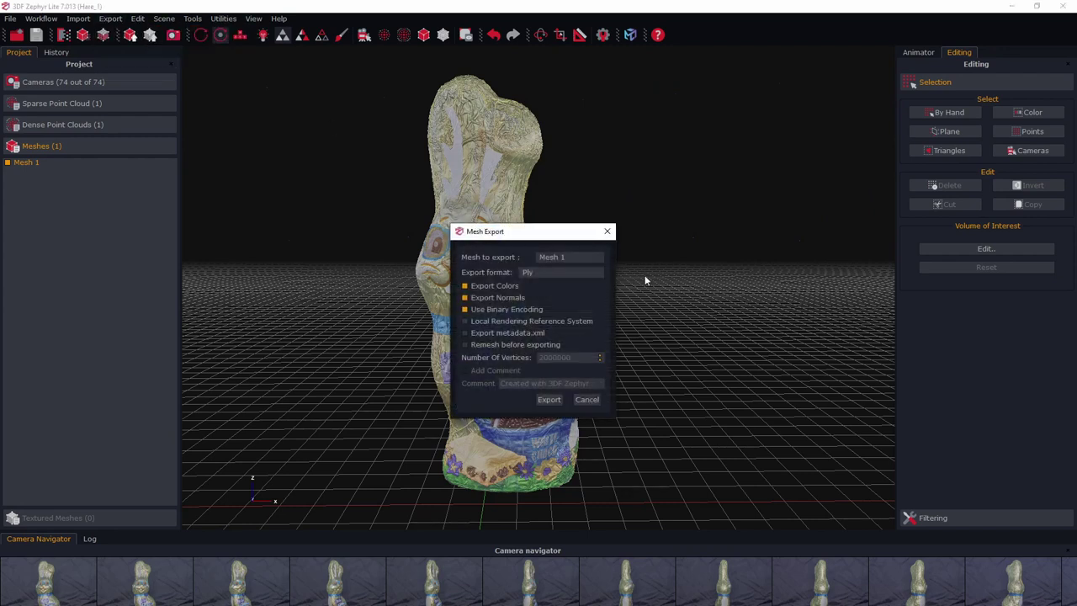
left_click(552, 274)
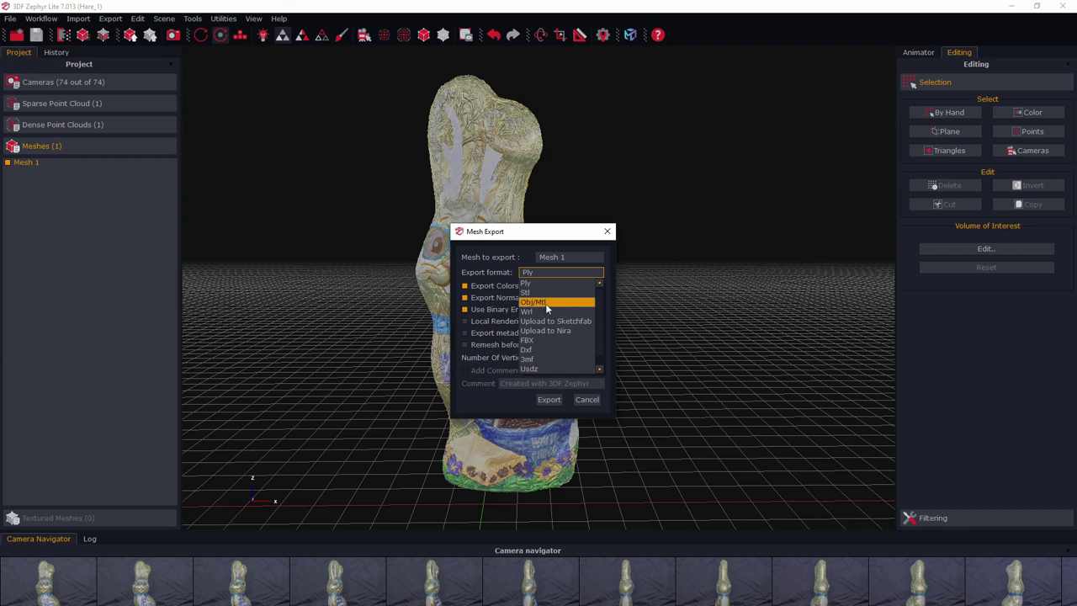
left_click(545, 303)
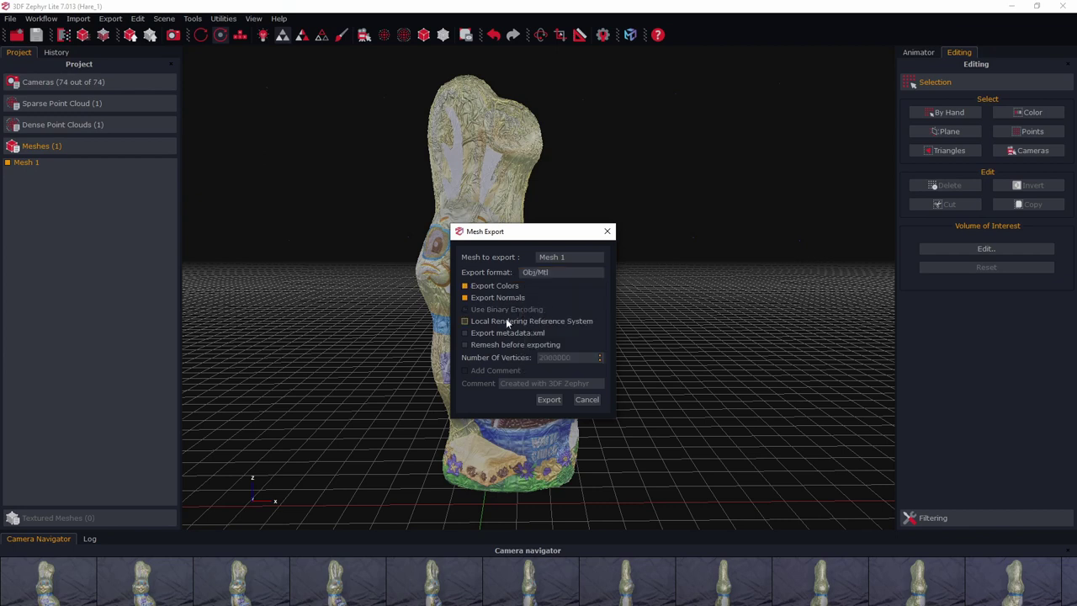
left_click(549, 400)
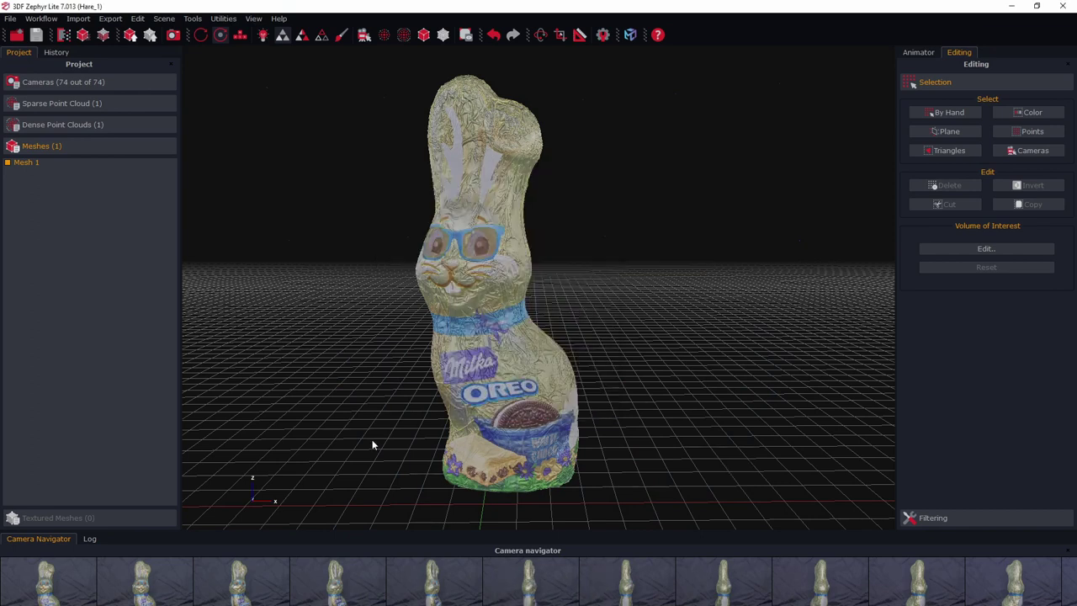
left_click(44, 21)
mouse_move(53, 68)
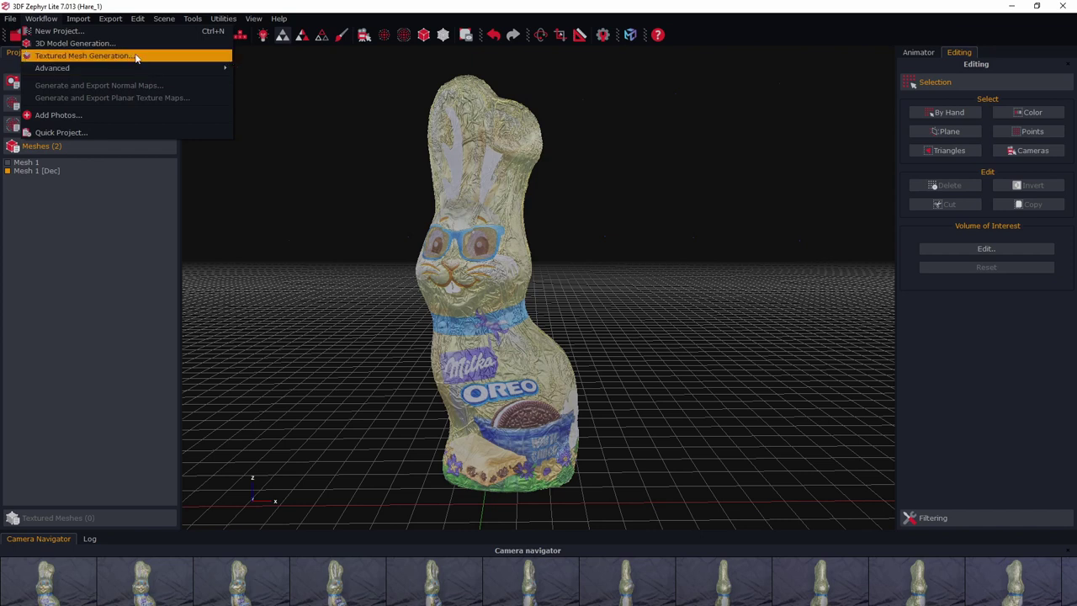
Run Textured Mesh Generation on Mesh 1 [Dec] with 8192x8192 textures, producing Textured mesh 1
left_click(137, 57)
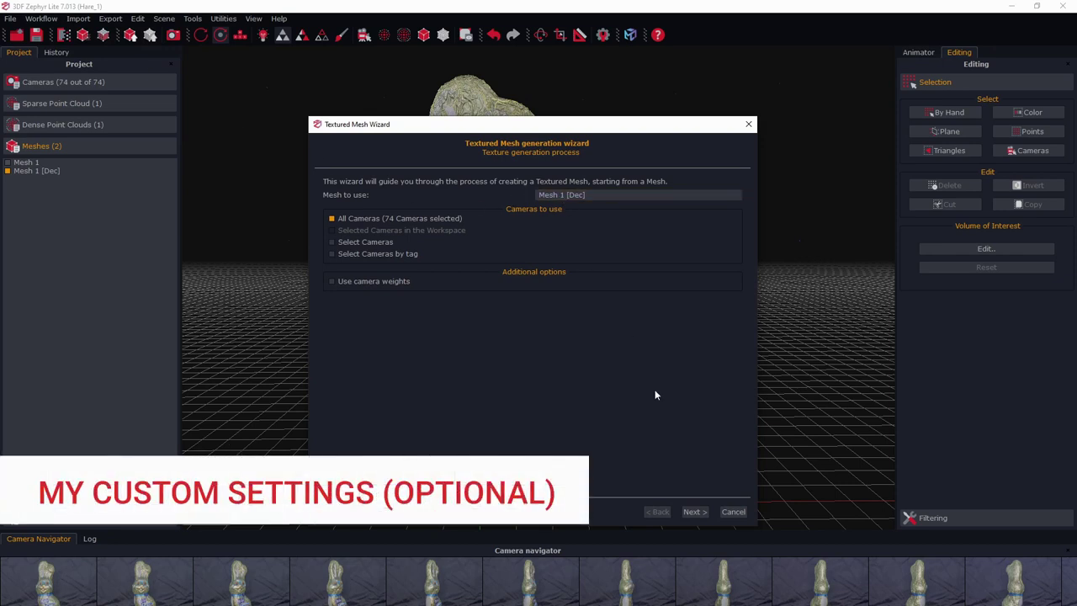
left_click(692, 512)
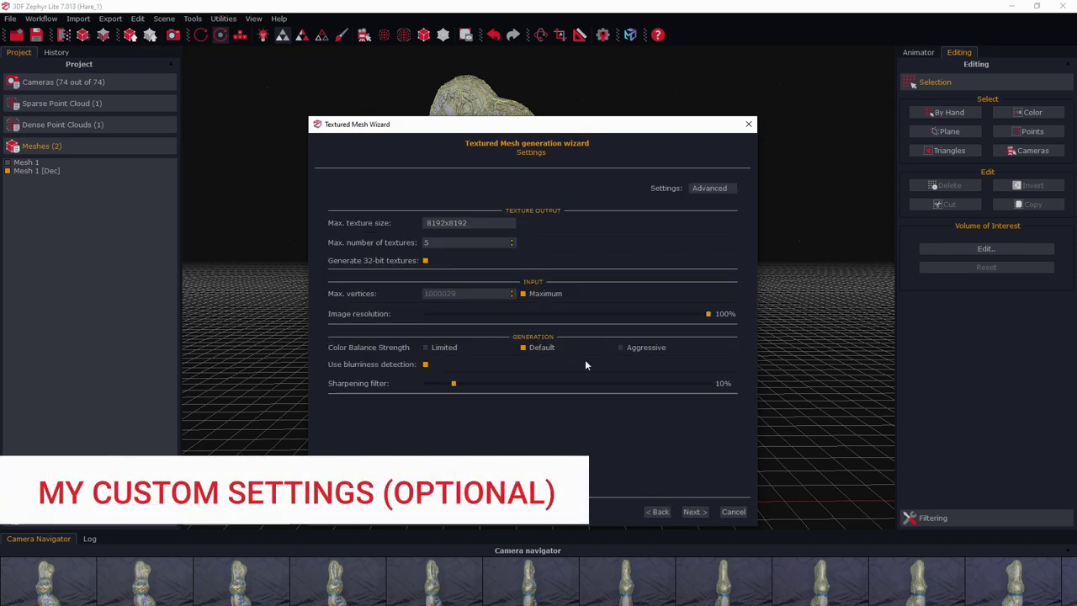
left_click(694, 511)
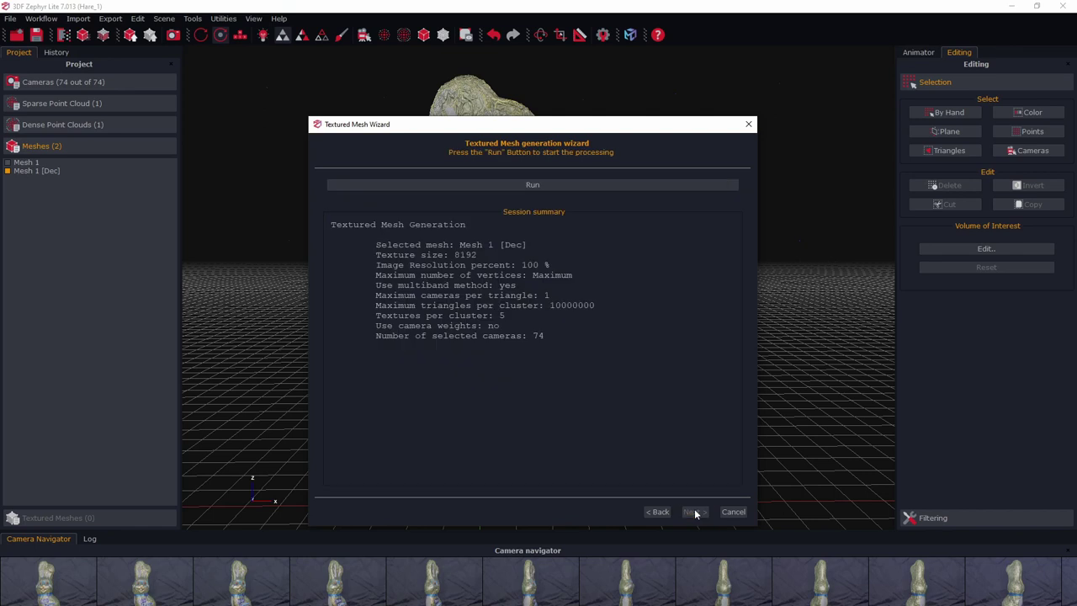
left_click(531, 184)
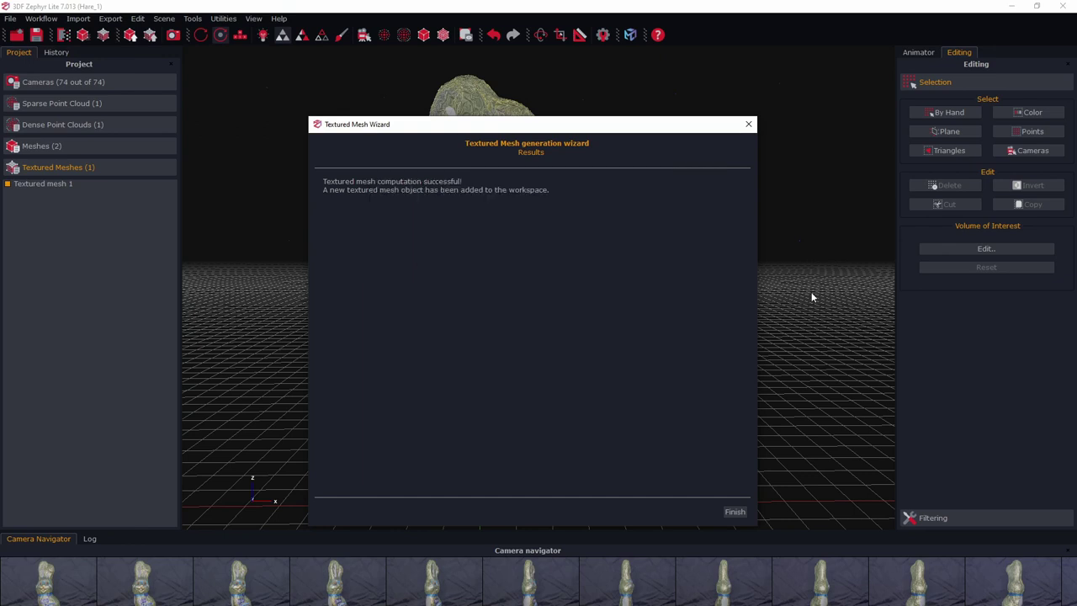
key("Return")
mouse_move(480, 412)
left_mouse_down()
mouse_move(517, 305)
mouse_move(545, 269)
mouse_move(545, 342)
mouse_move(374, 233)
left_mouse_up()
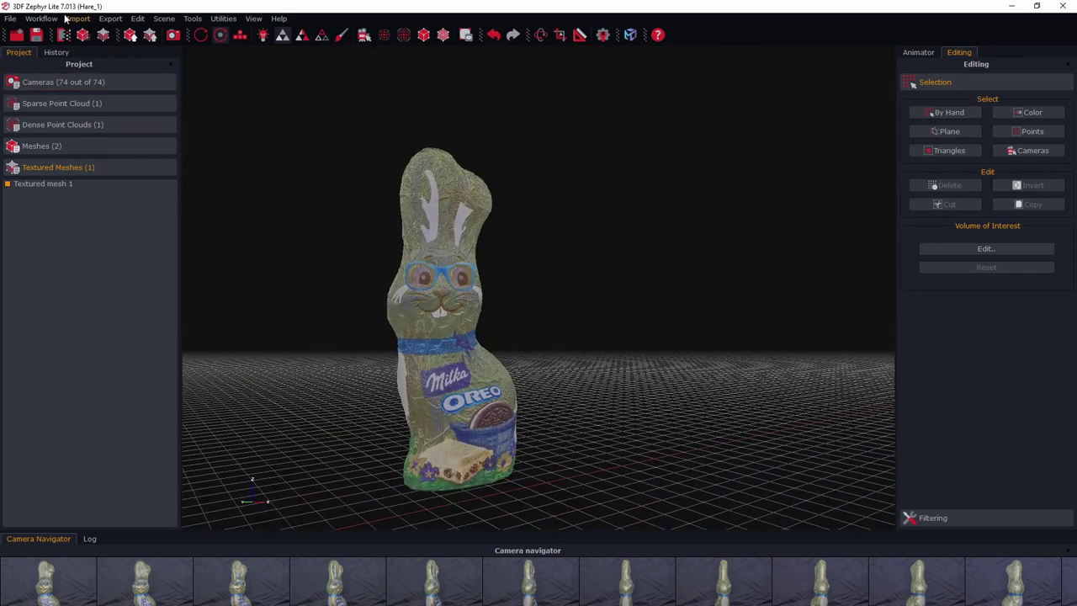
Export Textured mesh 1 as Obj/Mtl with one texture rescaled to 8192 and save it
left_click(105, 21)
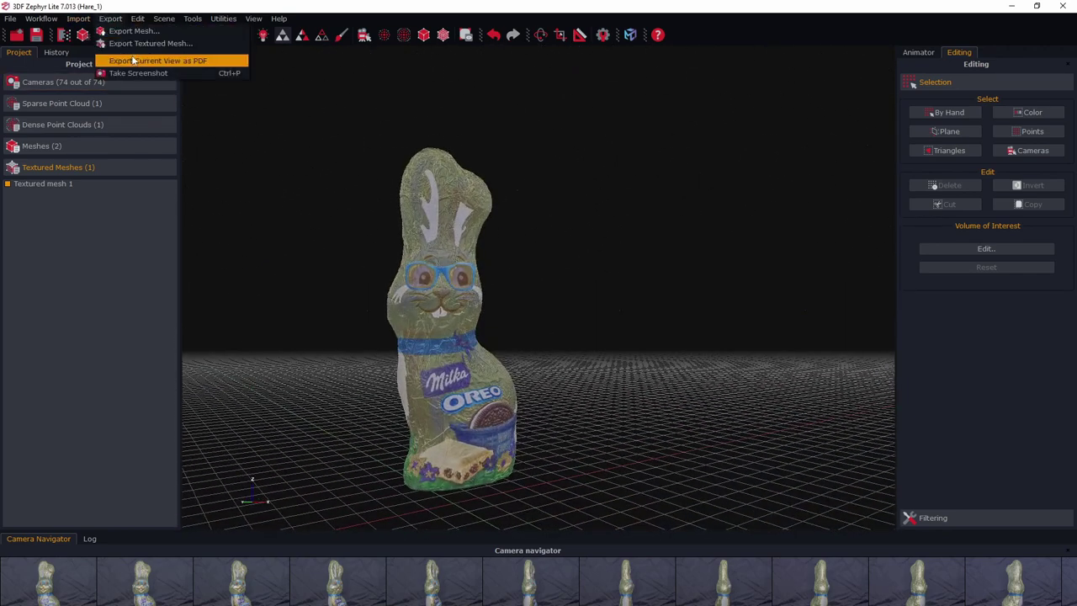
left_click(135, 42)
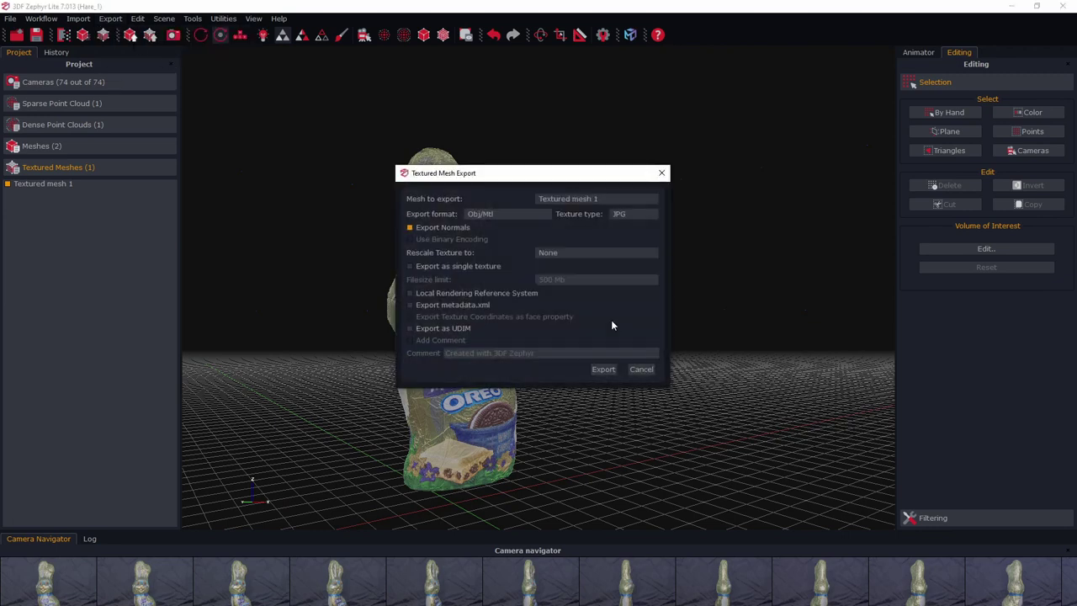
left_click(552, 253)
left_click(553, 314)
left_click(611, 368)
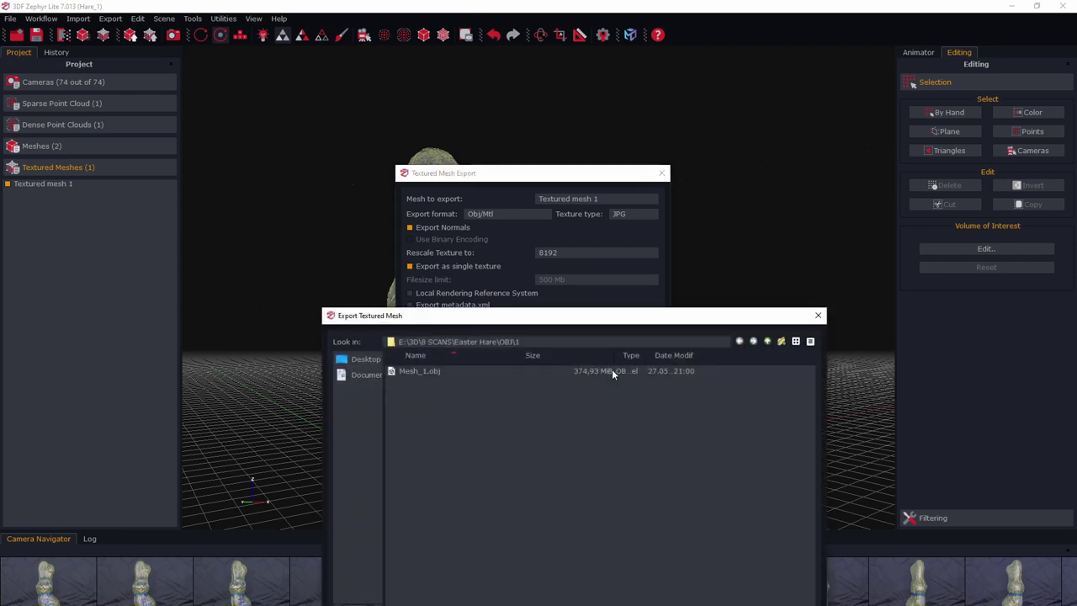
key("Return")
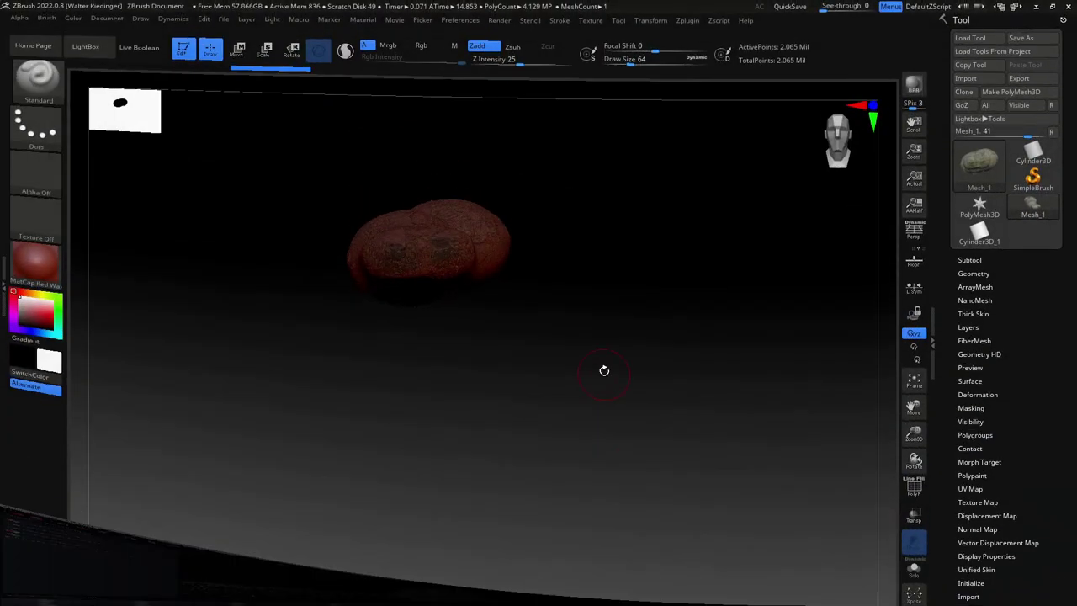
Give the bunny the SkinShade4 material and hide its colours to show the bare sculpt detail
left_click_drag(634, 270, 626, 273)
left_click(36, 307)
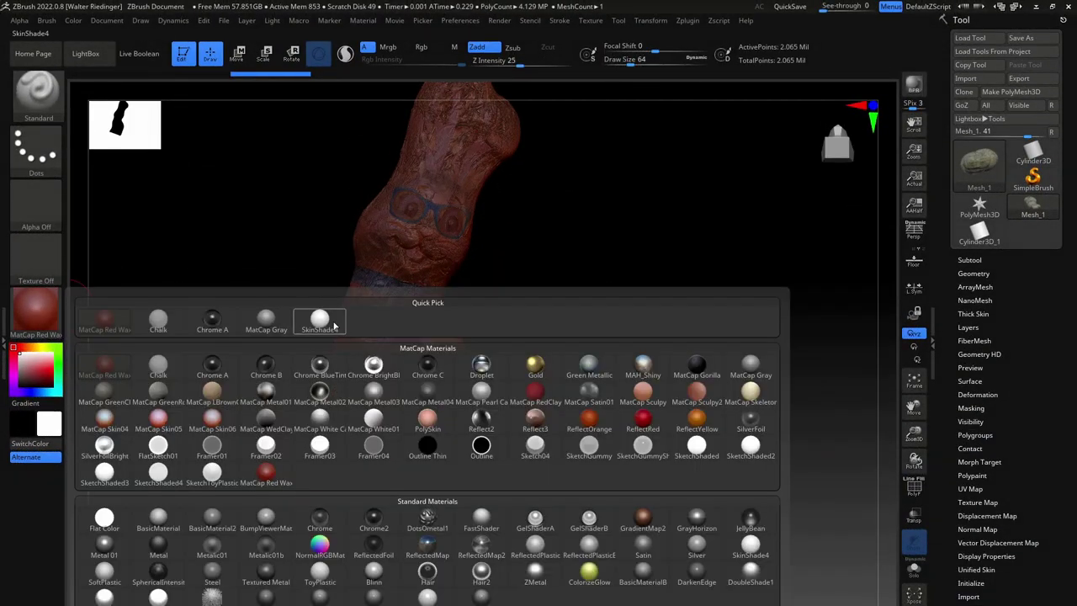
left_click(318, 315)
mouse_move(693, 390)
left_mouse_down()
mouse_move(665, 251)
mouse_move(850, 532)
left_mouse_up()
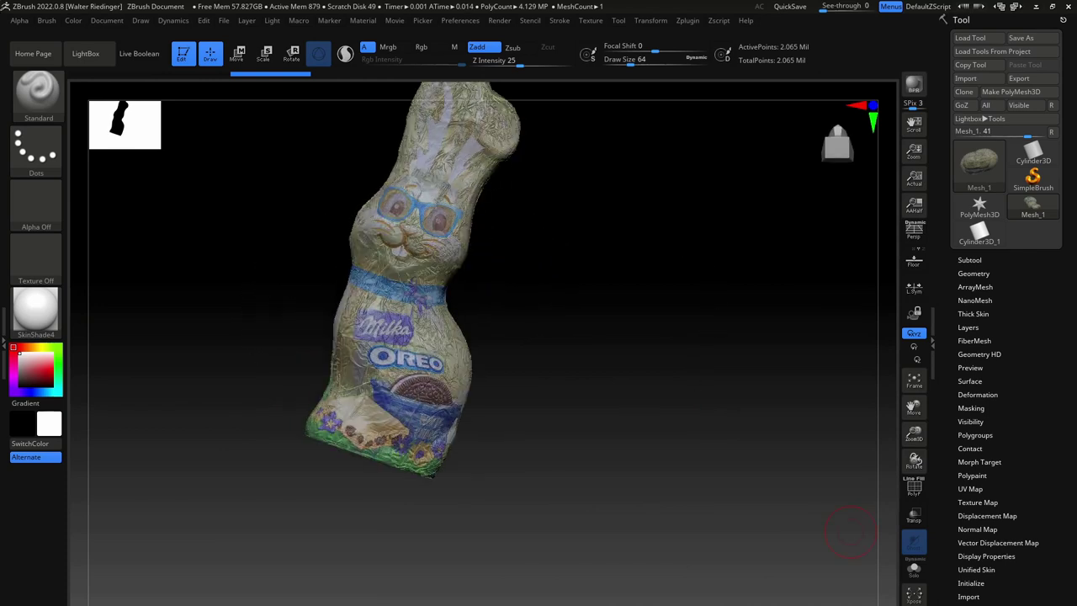
left_click(960, 557)
mouse_move(712, 471)
left_mouse_down()
mouse_move(733, 353)
mouse_move(693, 315)
mouse_move(661, 396)
mouse_move(623, 405)
mouse_move(661, 469)
mouse_move(721, 413)
mouse_move(743, 456)
mouse_move(721, 467)
left_mouse_up()
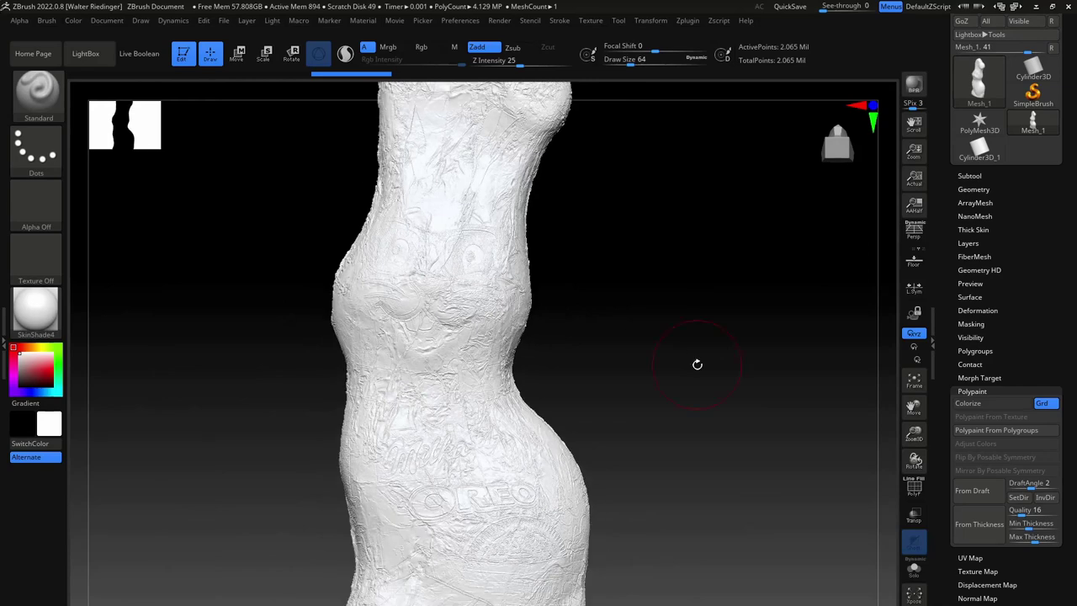
DynaMesh the red bunny copy at resolution 1504 to close its open bottom
mouse_move(695, 365)
left_mouse_down()
mouse_move(684, 290)
mouse_move(594, 283)
mouse_move(661, 264)
left_mouse_up()
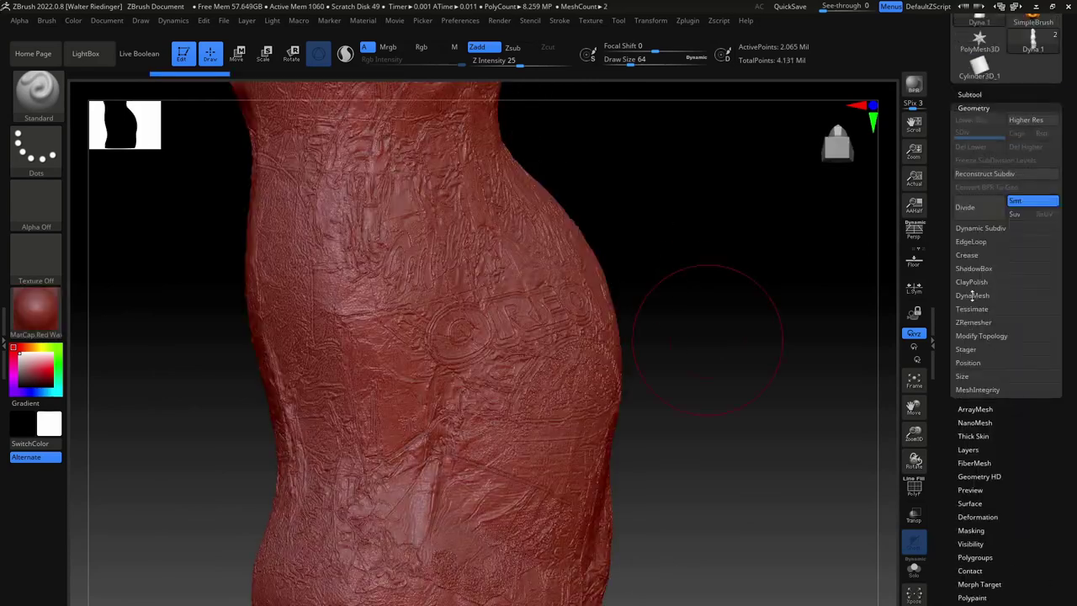
left_click(972, 295)
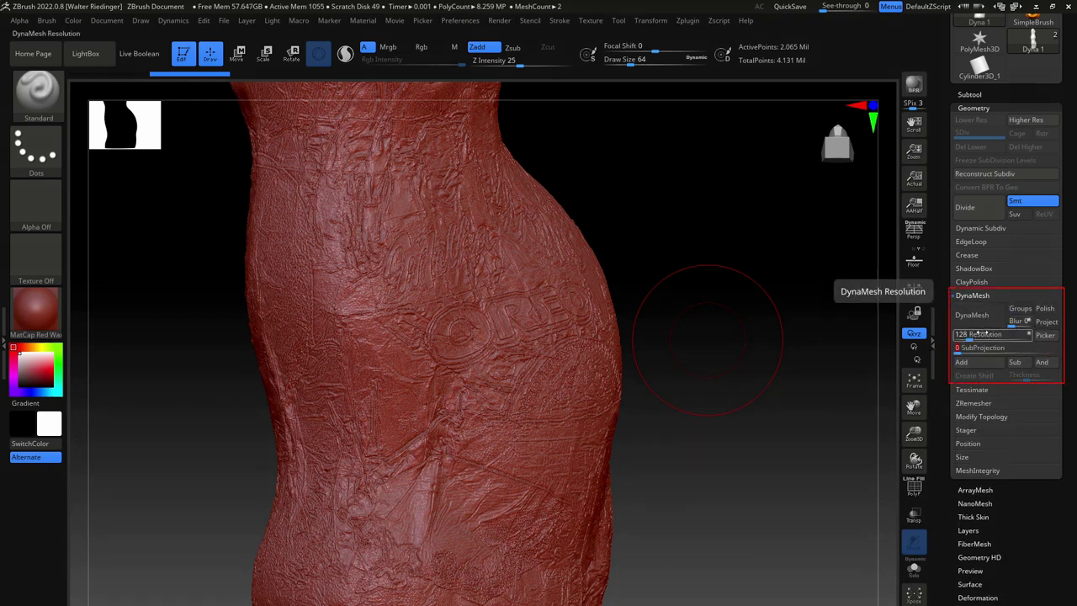
left_click(985, 334)
type("4")
key("Return")
left_click(959, 315)
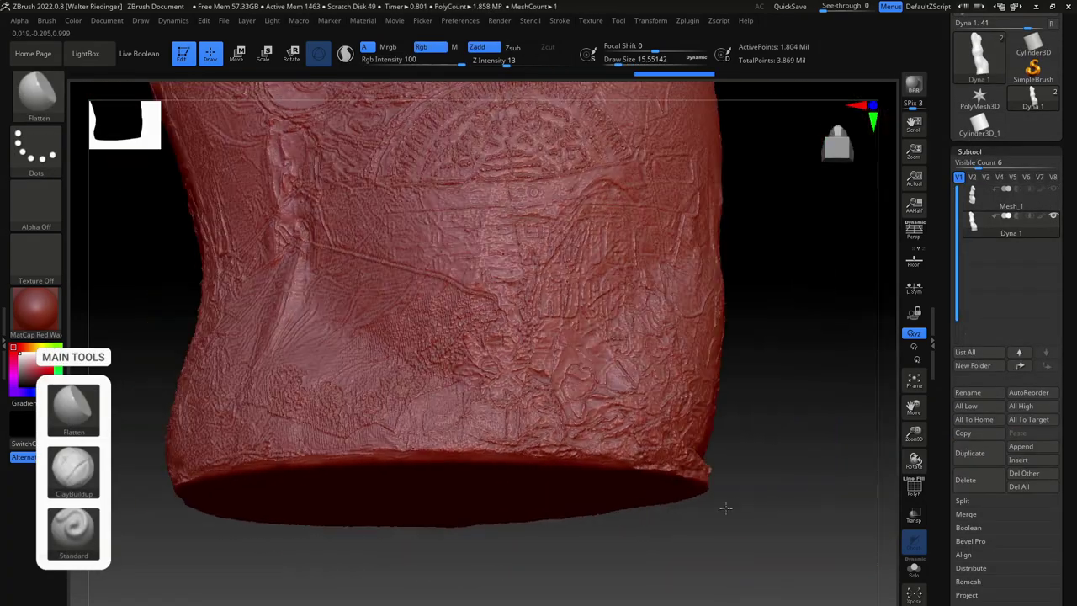
Inspect the sealed base from several angles and mask the flat bottom face with MaskPen
left_click_drag(725, 507, 637, 468)
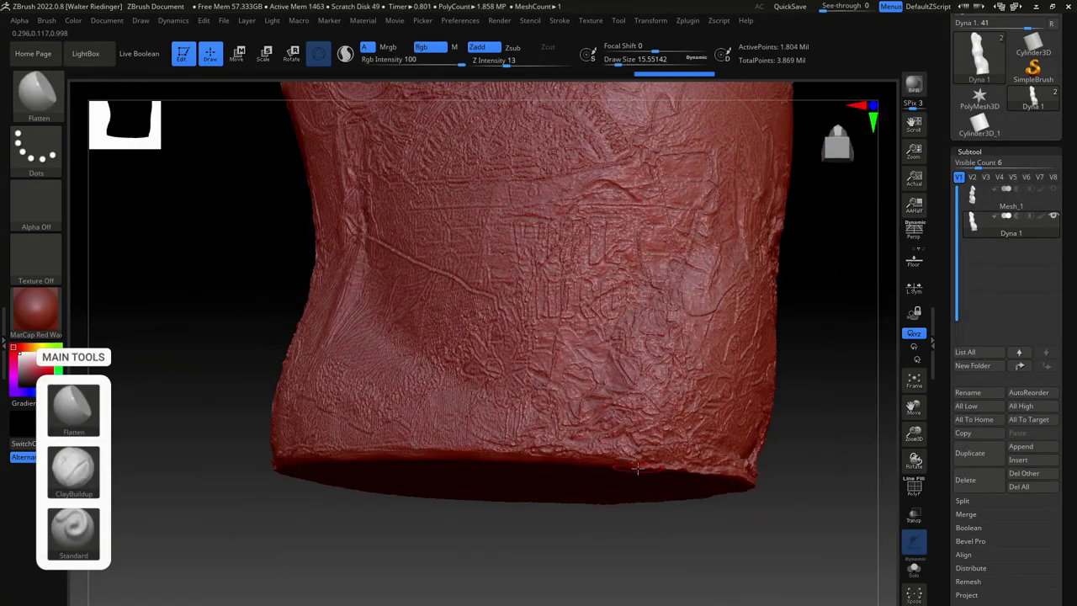
mouse_move(705, 466)
left_mouse_down()
mouse_move(742, 480)
mouse_move(531, 453)
left_mouse_up()
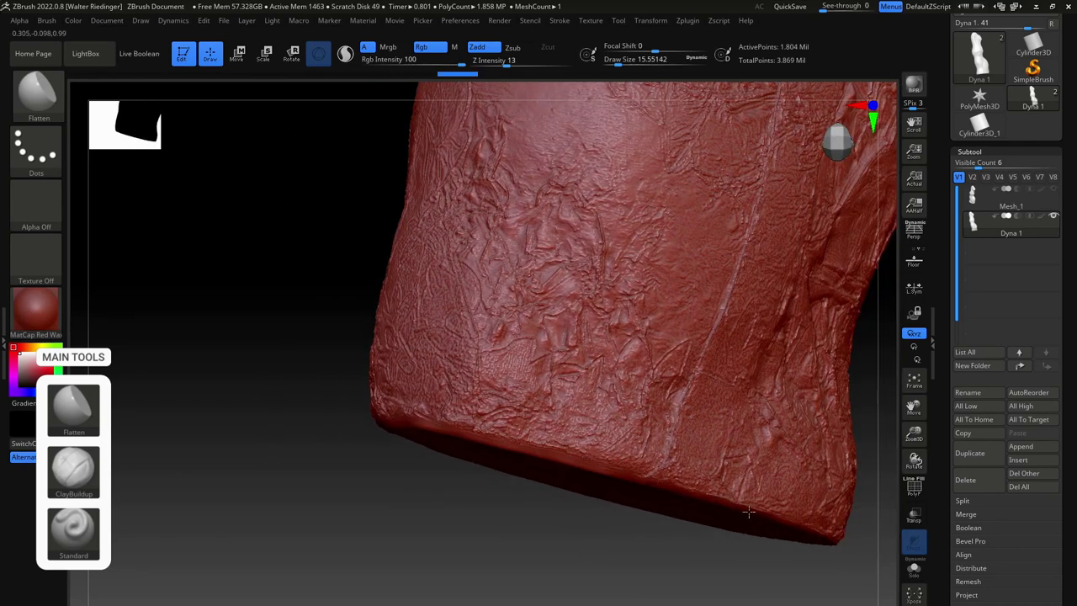
mouse_move(749, 511)
left_mouse_down()
mouse_move(513, 512)
mouse_move(441, 436)
left_mouse_up()
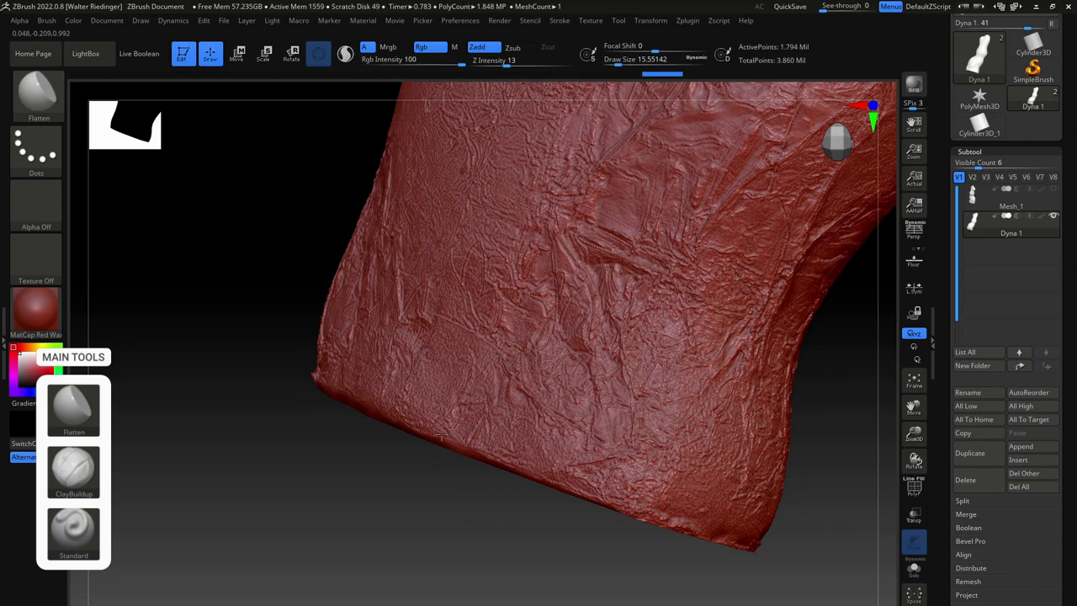
mouse_move(608, 507)
left_mouse_down()
mouse_move(543, 488)
mouse_move(824, 508)
mouse_move(783, 474)
mouse_move(813, 471)
mouse_move(786, 457)
mouse_move(783, 405)
mouse_move(587, 513)
left_mouse_up()
key("space")
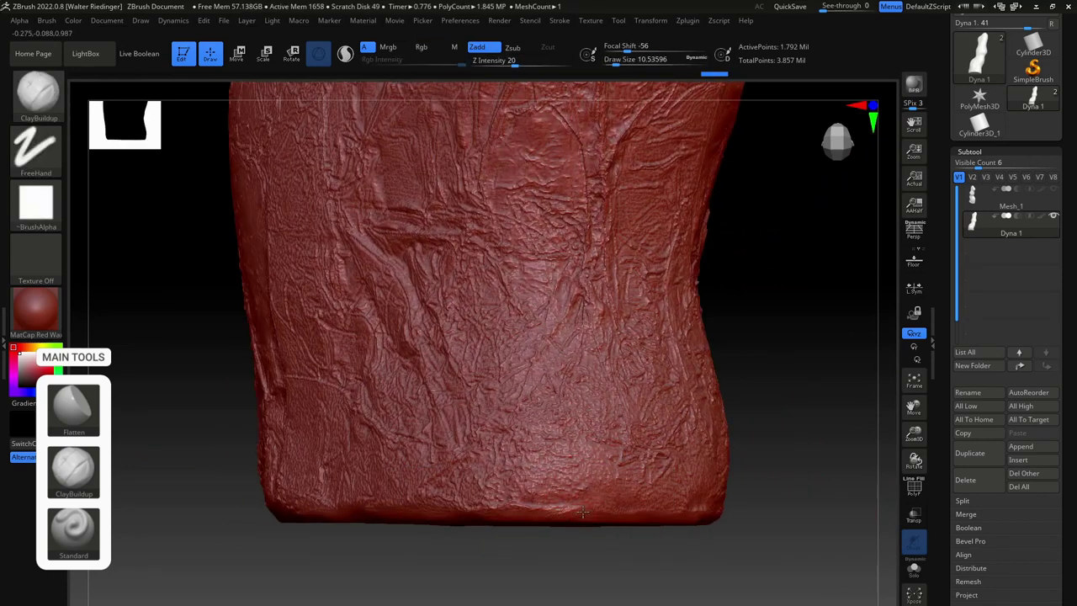
mouse_move(645, 519)
left_mouse_down()
mouse_move(699, 519)
mouse_move(591, 502)
left_mouse_up()
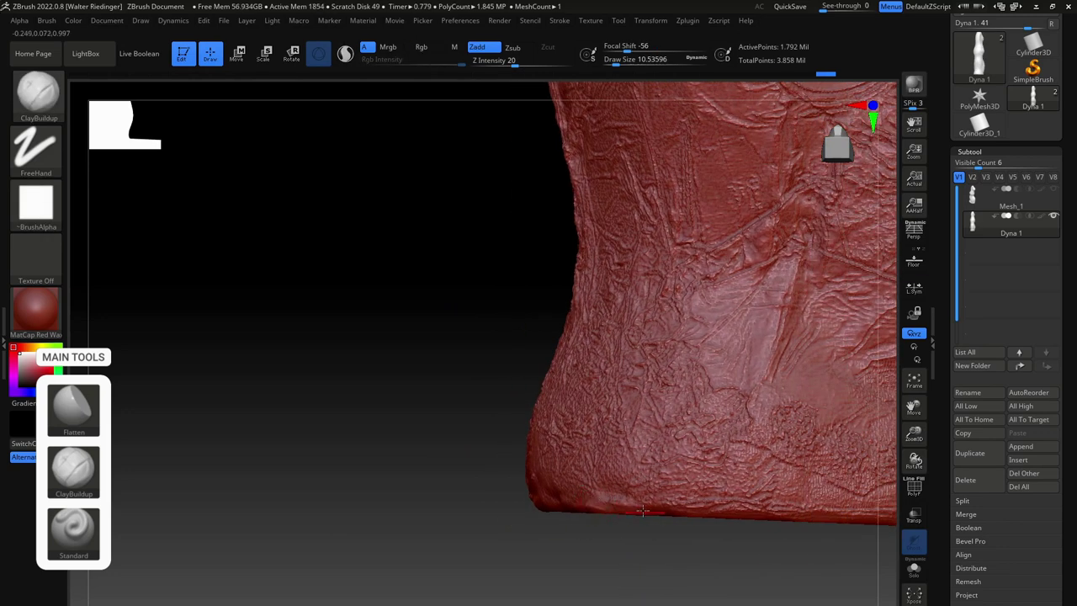
left_click_drag(804, 521, 632, 505)
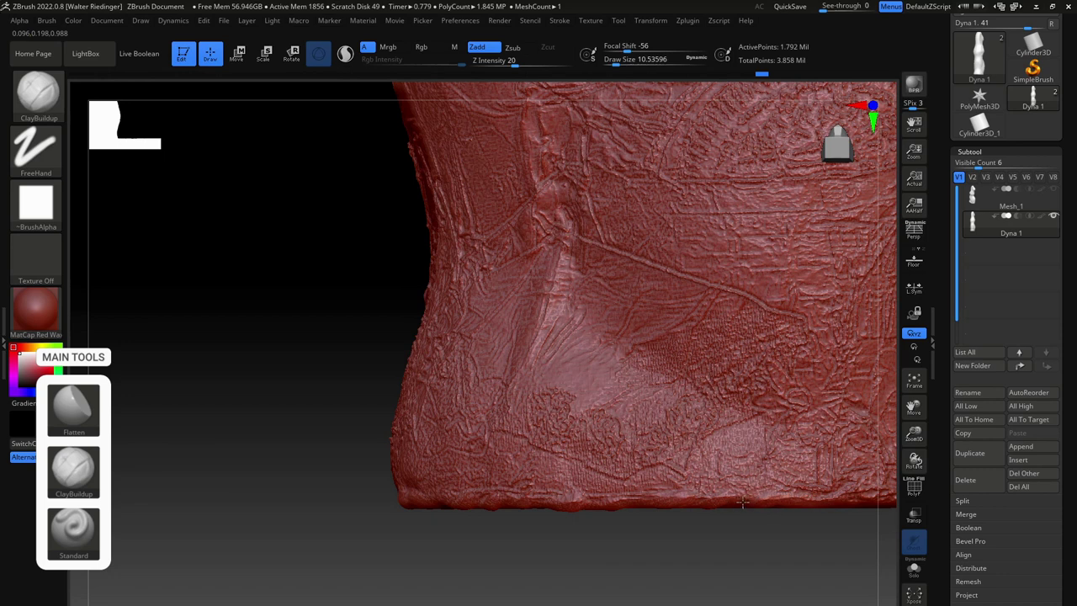
mouse_move(742, 503)
left_mouse_down()
mouse_move(567, 523)
mouse_move(504, 487)
left_mouse_up()
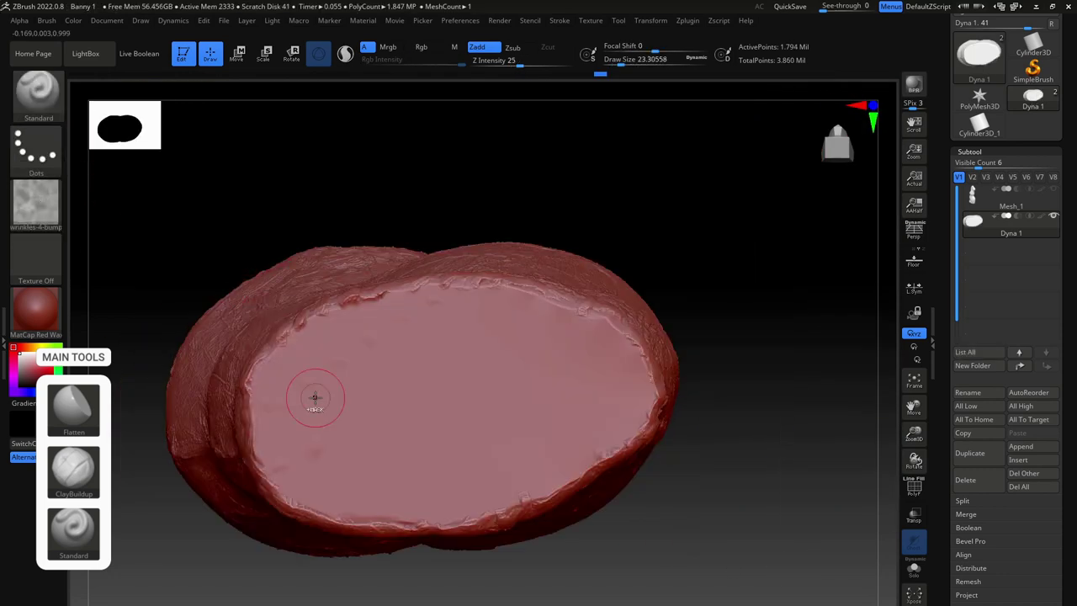
mouse_move(314, 397)
left_mouse_down("ctrl")
mouse_move(328, 320)
mouse_move(471, 299)
mouse_move(589, 336)
mouse_move(623, 415)
mouse_move(505, 501)
mouse_move(324, 513)
mouse_move(252, 379)
mouse_move(581, 348)
mouse_move(336, 400)
mouse_move(446, 425)
mouse_move(511, 389)
left_mouse_up("ctrl")
Invert the mask and set up the Standard brush with DragRect stroke at size about 62
left_click(793, 283, "ctrl")
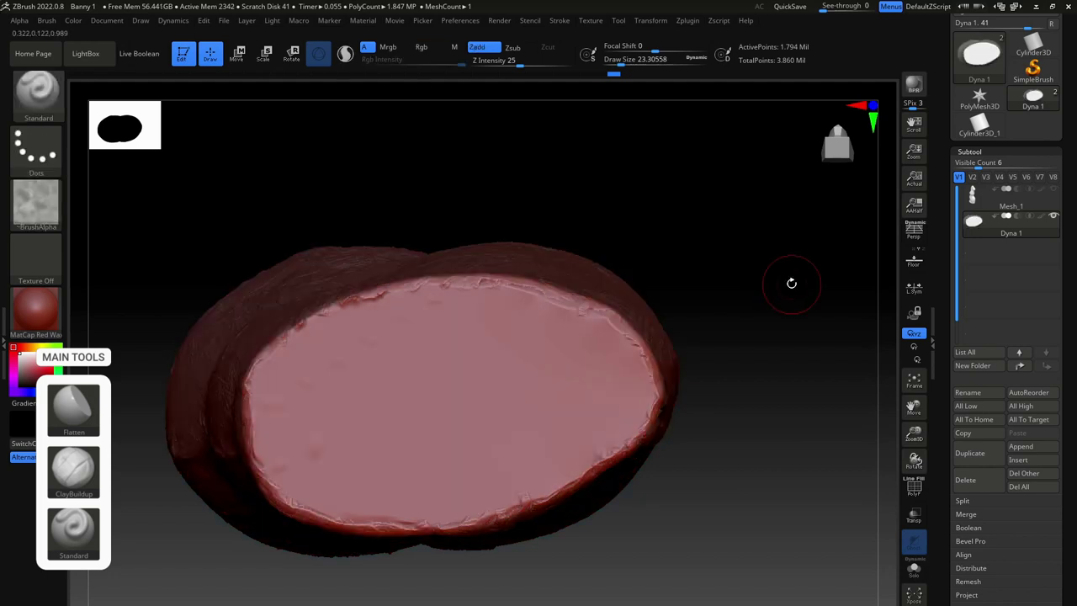
left_click(36, 150)
left_click(127, 176)
mouse_move(453, 393)
right_mouse_down()
mouse_move(675, 219)
mouse_move(572, 353)
mouse_move(774, 303)
mouse_move(454, 358)
right_mouse_up()
key("space")
left_click_drag(454, 358, 459, 358)
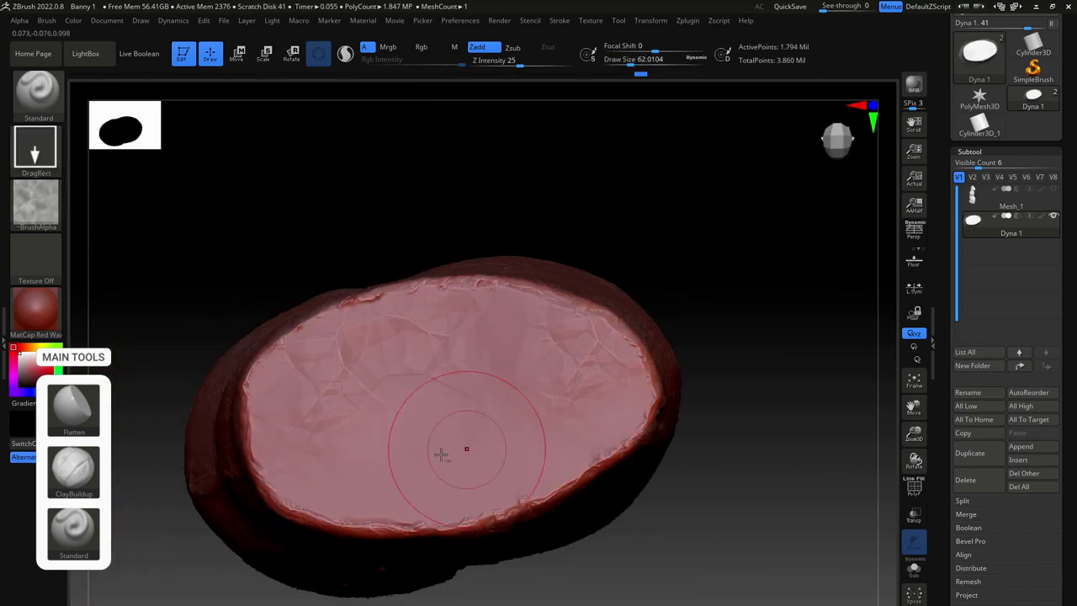
mouse_move(642, 469)
right_mouse_down()
mouse_move(765, 331)
mouse_move(760, 193)
mouse_move(73, 197)
right_mouse_up()
Pick a scratch alpha and stamp scratch detail across the bottom face
left_click(36, 202)
left_click(535, 392)
left_click_drag(252, 370, 370, 454)
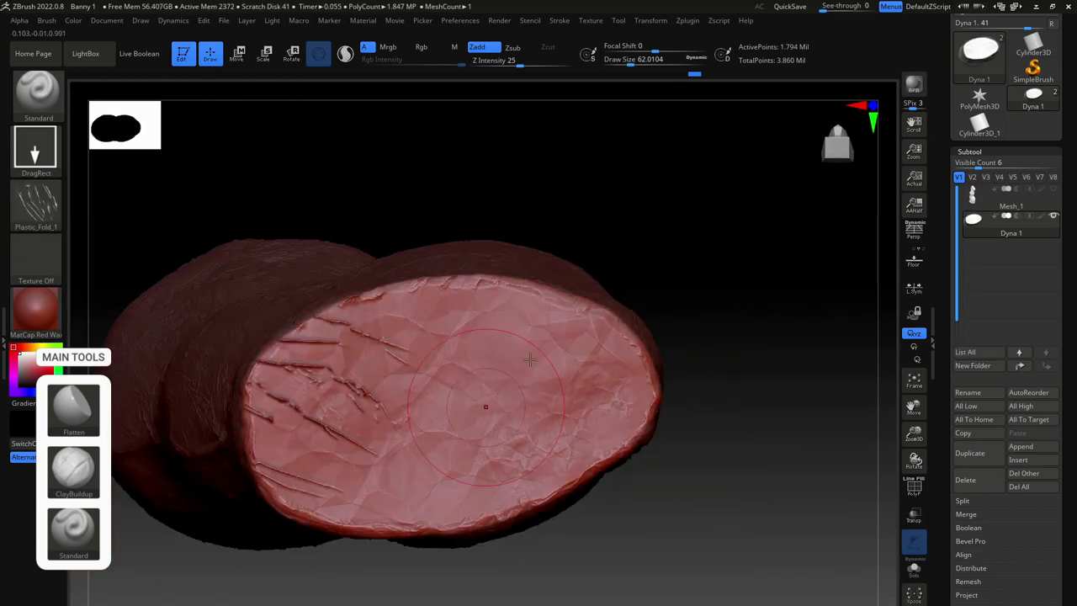
key("ctrl+z")
left_click_drag(518, 63, 500, 63)
left_click_drag(289, 392, 757, 291)
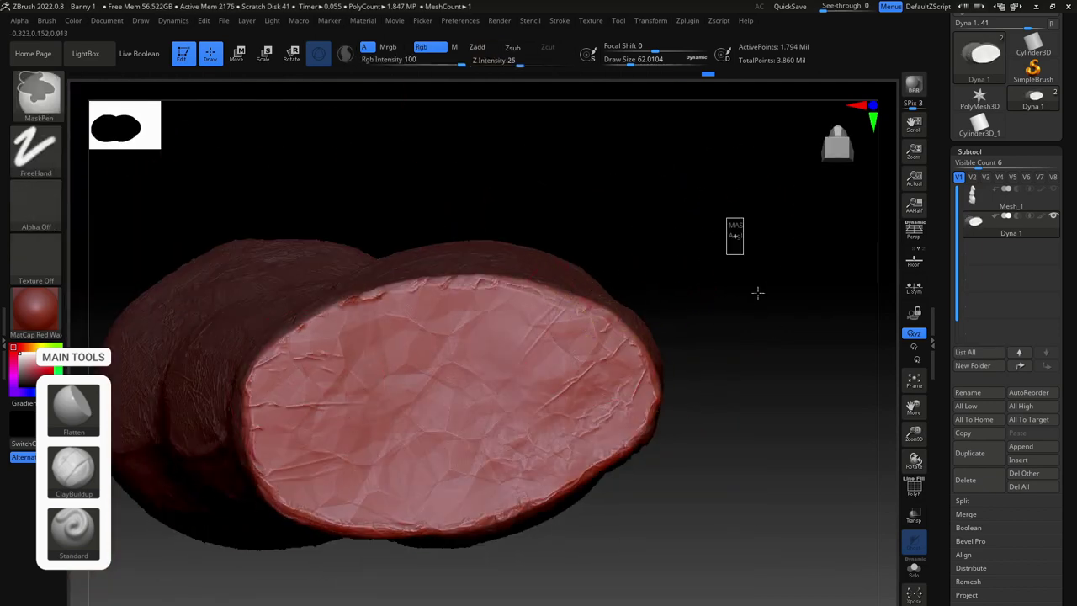
left_click_drag(313, 359, 455, 345)
left_click_drag(286, 454, 404, 504)
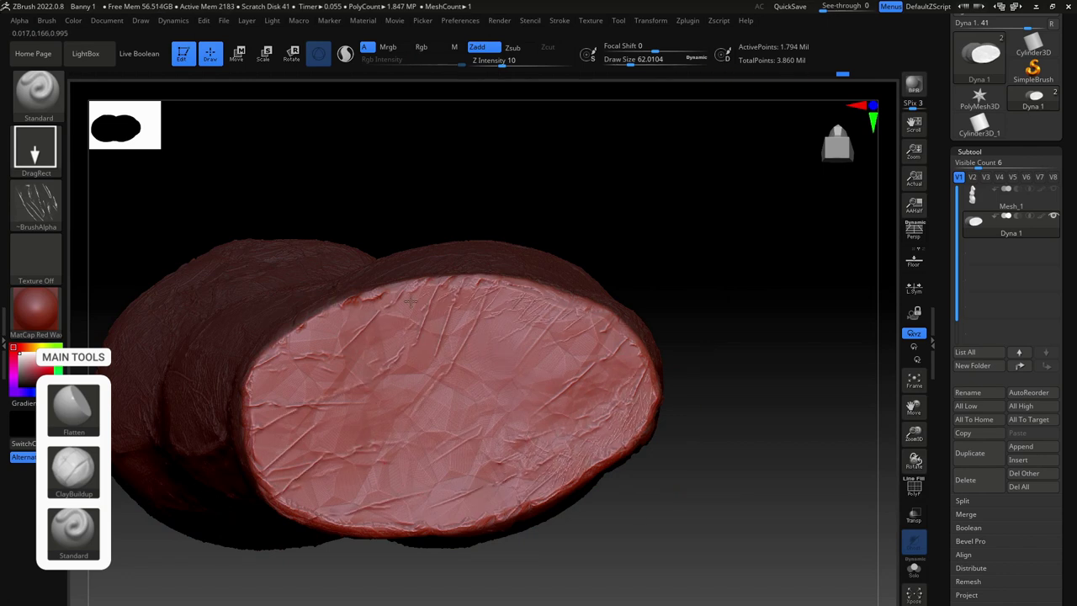
mouse_move(411, 300)
left_mouse_down()
mouse_move(642, 247)
mouse_move(473, 362)
left_mouse_up()
Import the Plastic_Fold_4.png wrinkle alpha
left_click(37, 202)
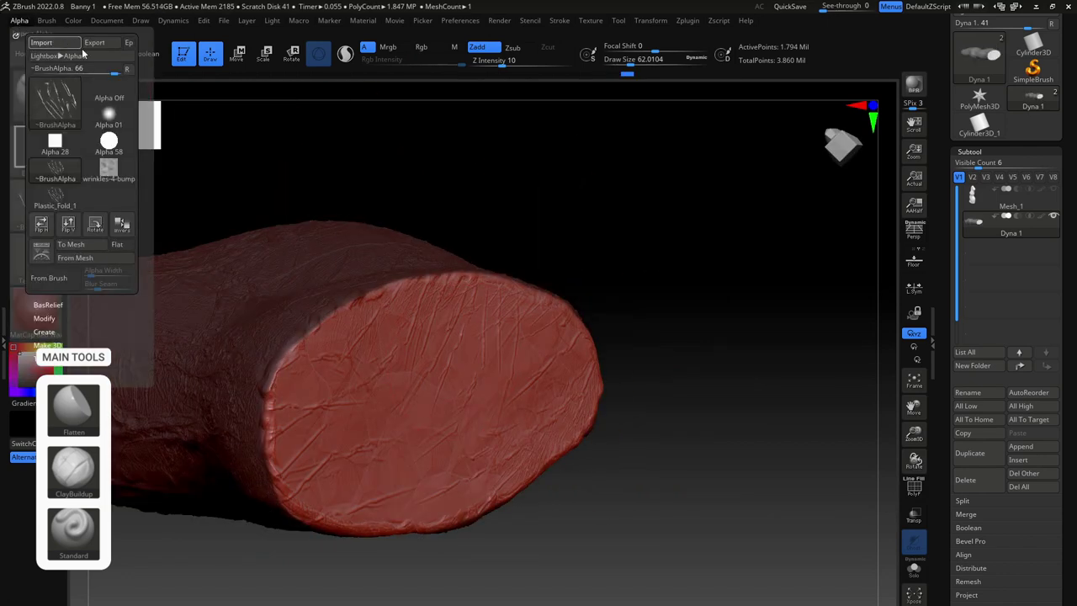
left_click(46, 75)
scroll(252, 202, "down", 2)
left_click(251, 202)
left_click(443, 318)
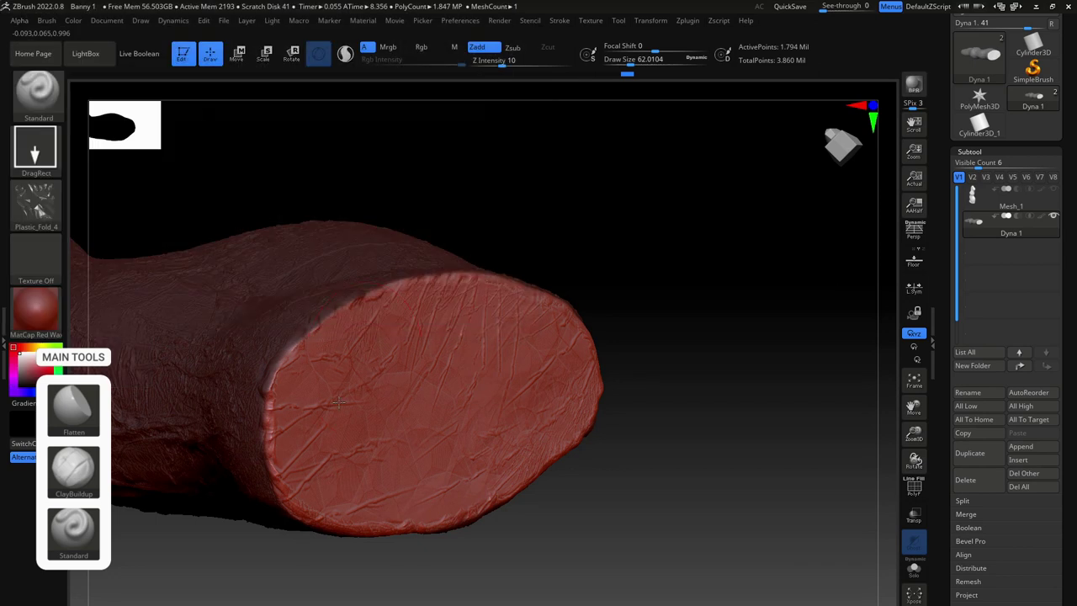
mouse_move(463, 442)
left_mouse_down()
mouse_move(745, 323)
mouse_move(364, 394)
left_mouse_up()
mouse_move(422, 422)
left_mouse_down()
mouse_move(733, 240)
mouse_move(796, 421)
mouse_move(782, 428)
mouse_move(785, 298)
mouse_move(750, 366)
left_mouse_up()
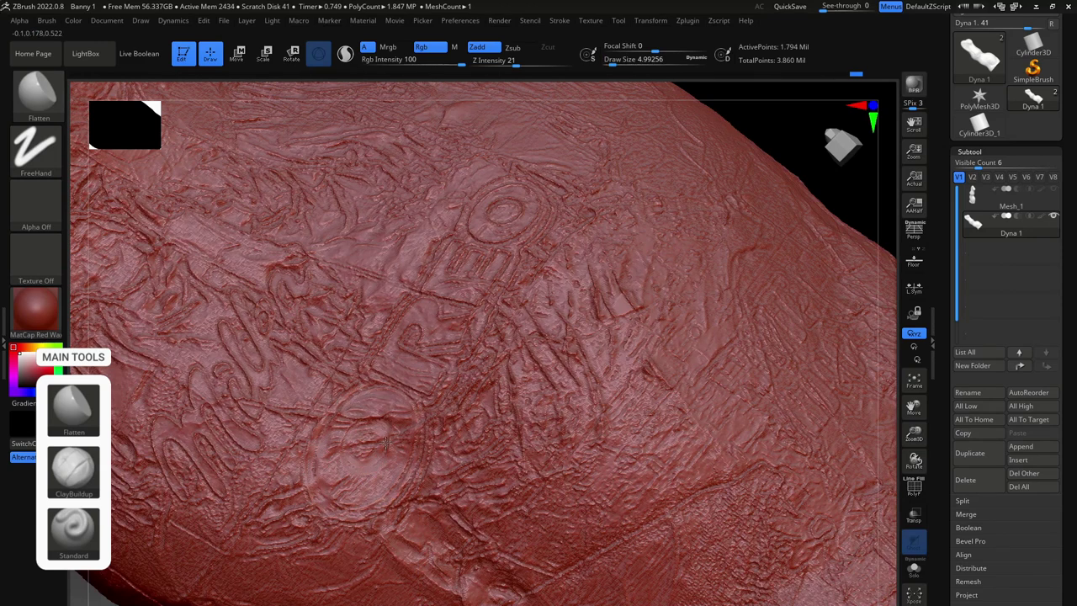
Raise the brush strength to 30 and flatten the embossed logo lettering
key("space")
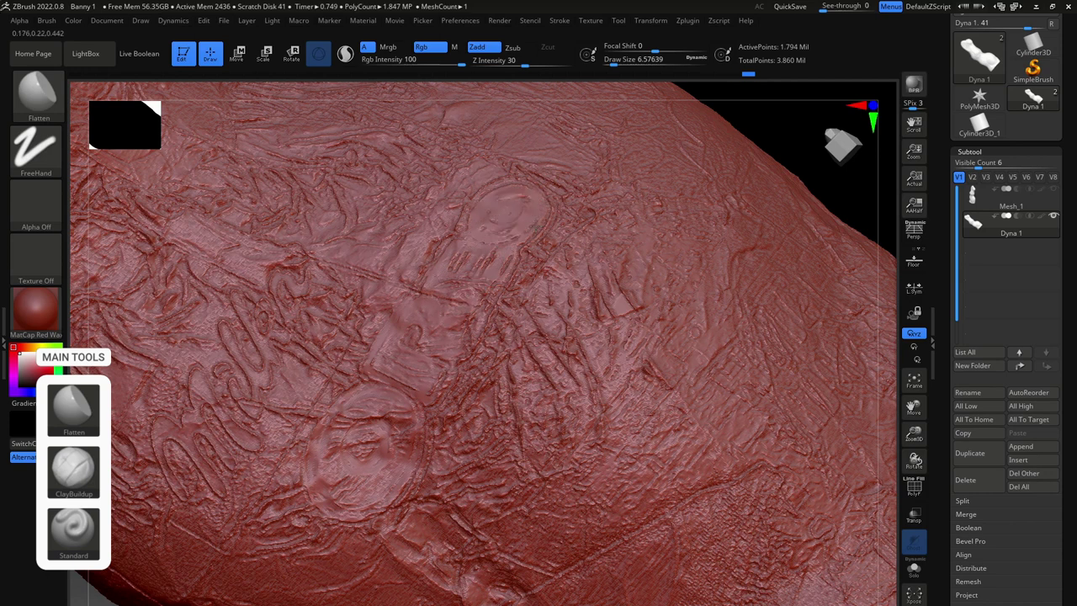
mouse_move(535, 225)
left_mouse_down()
mouse_move(475, 250)
mouse_move(459, 286)
left_mouse_up()
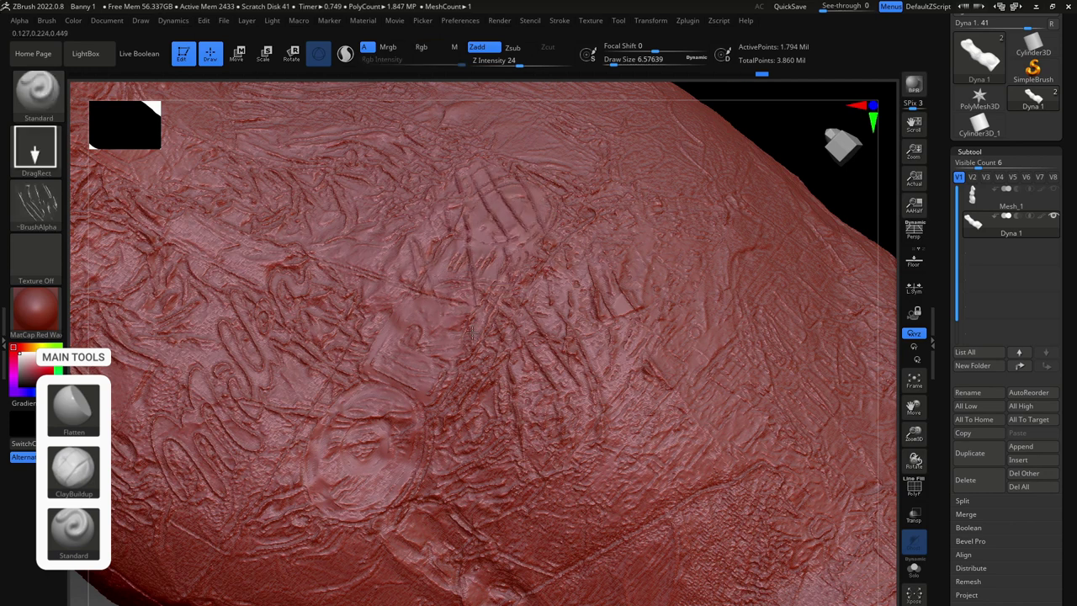
right_click_drag(363, 455, 729, 254)
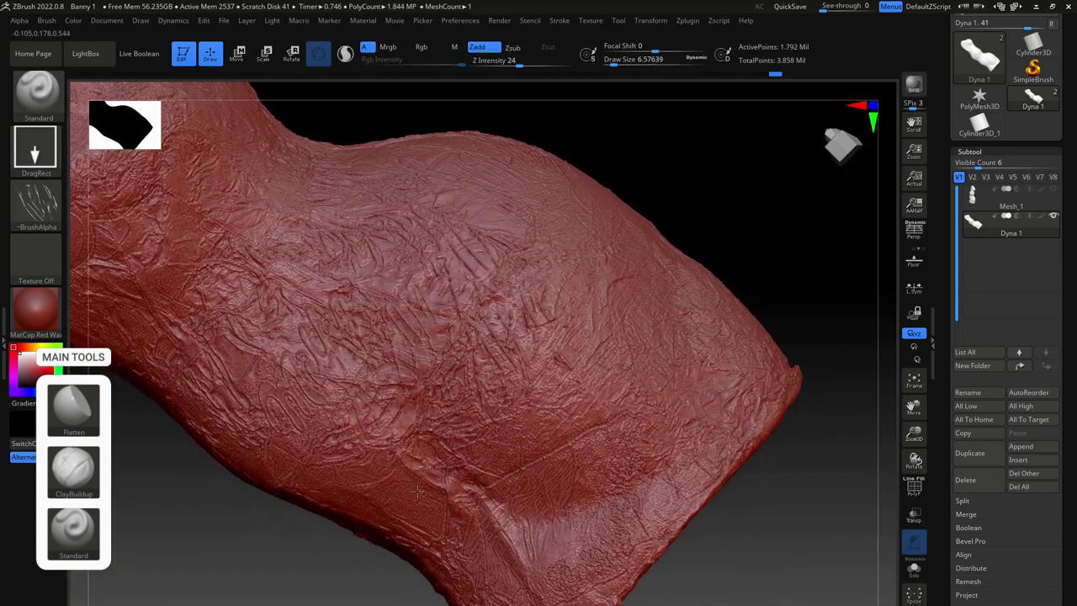
mouse_move(486, 284)
right_mouse_down()
mouse_move(712, 149)
mouse_move(749, 197)
mouse_move(337, 470)
right_mouse_up()
Alternate between the flatten spray brush and the plastic-fold stamping brush with the wrinkles alpha
key("b")
key("f")
key("l")
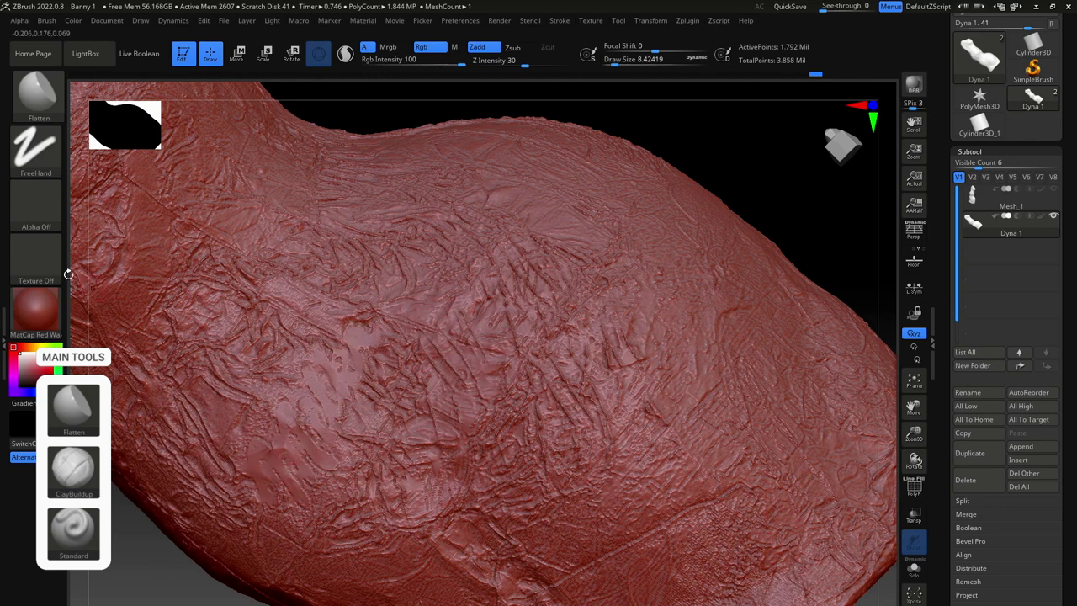
key("b")
key("s")
key("t")
left_click(35, 202)
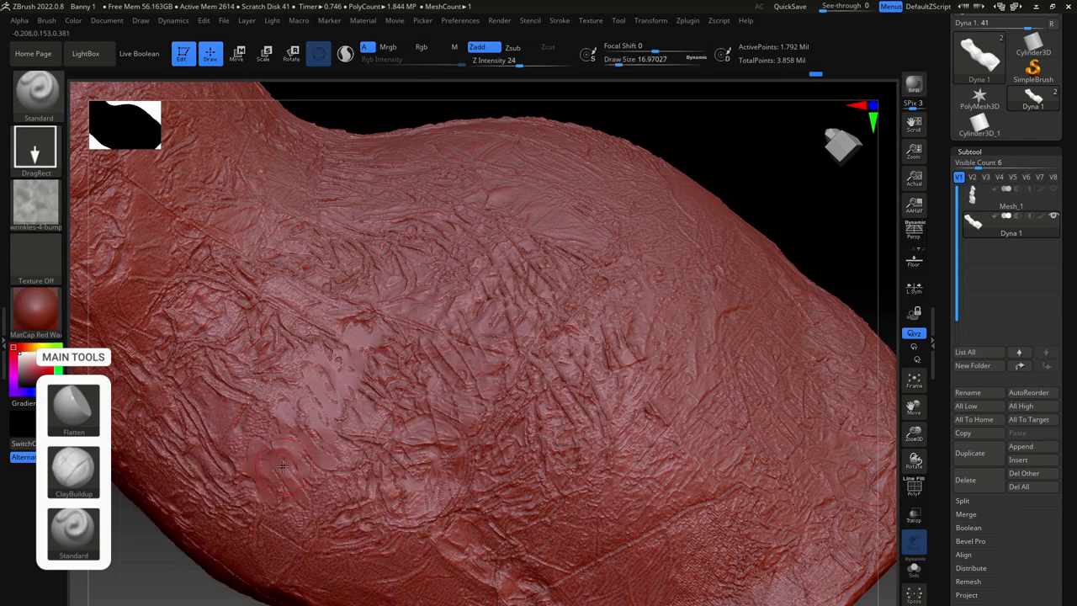
key("b")
key("f")
key("l")
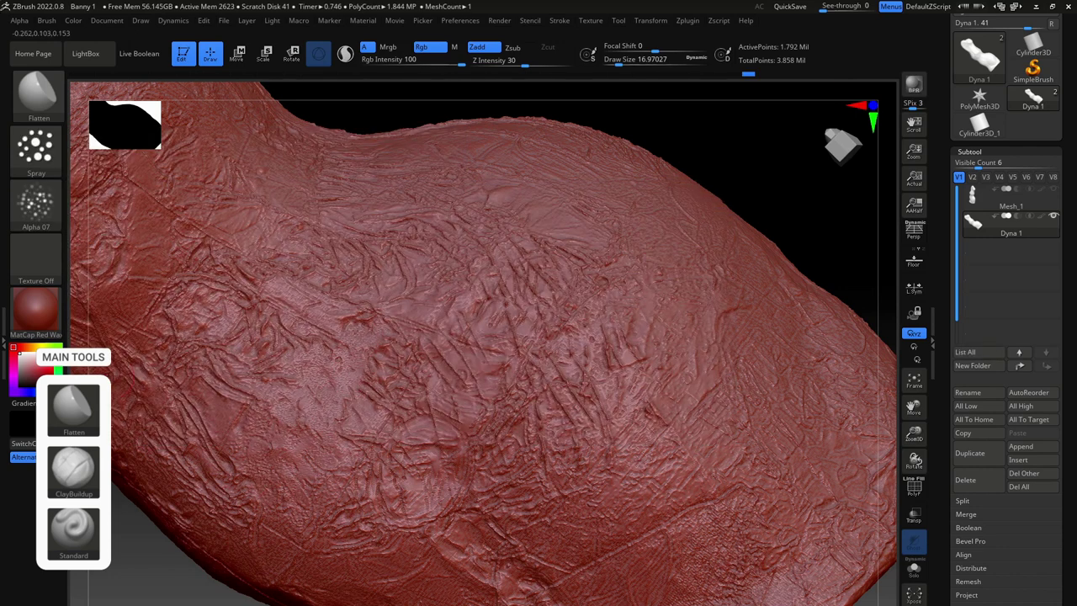
key("b")
key("s")
key("t")
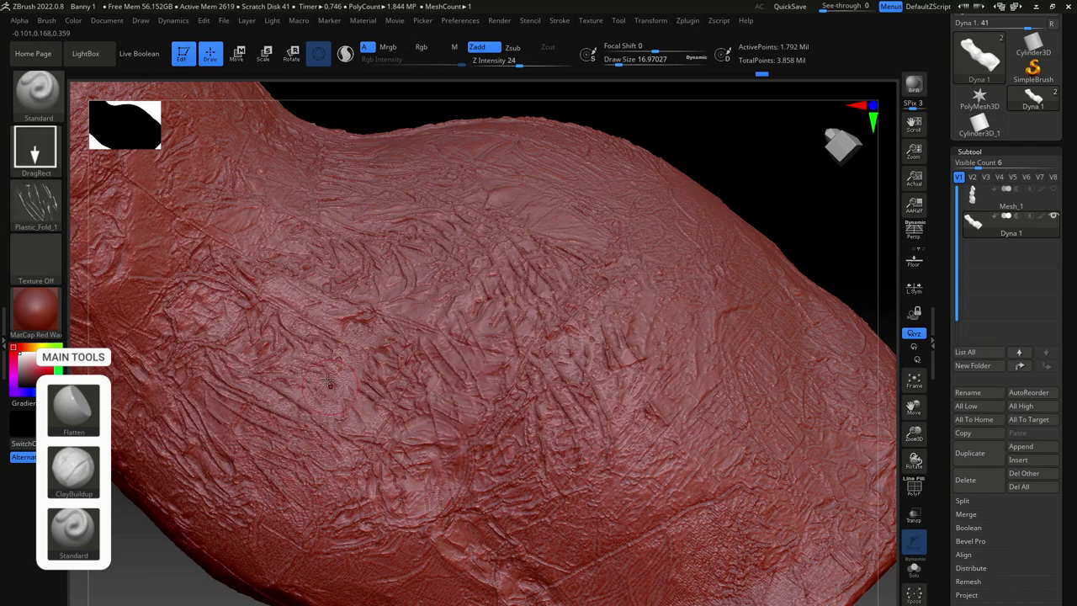
mouse_move(328, 381)
right_mouse_down()
mouse_move(699, 241)
mouse_move(408, 427)
mouse_move(741, 267)
mouse_move(658, 259)
mouse_move(705, 417)
mouse_move(467, 401)
right_mouse_up()
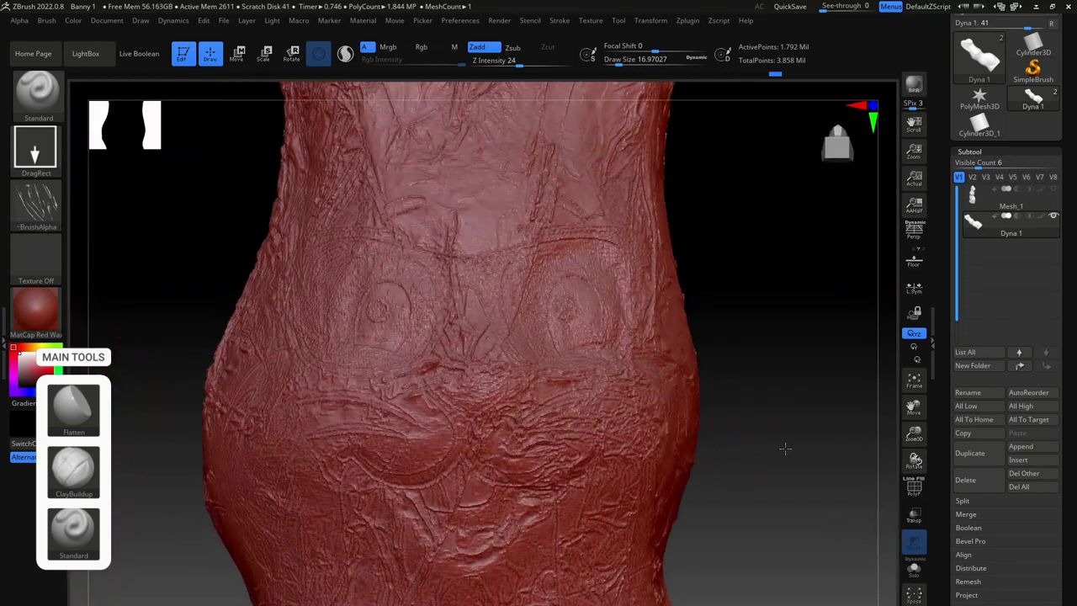
key("b")
key("f")
key("l")
key("space")
Turn off the brush alpha, use a freehand stroke, and shrink the brush to about 5.75
left_click(35, 201)
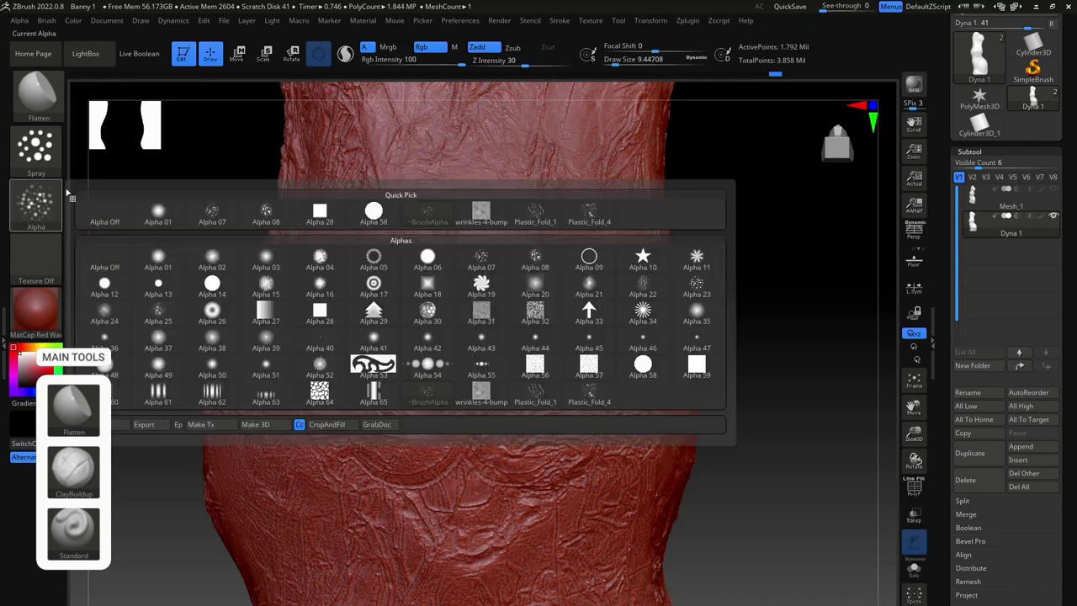
left_click(95, 212)
left_click(35, 147)
left_click(210, 164)
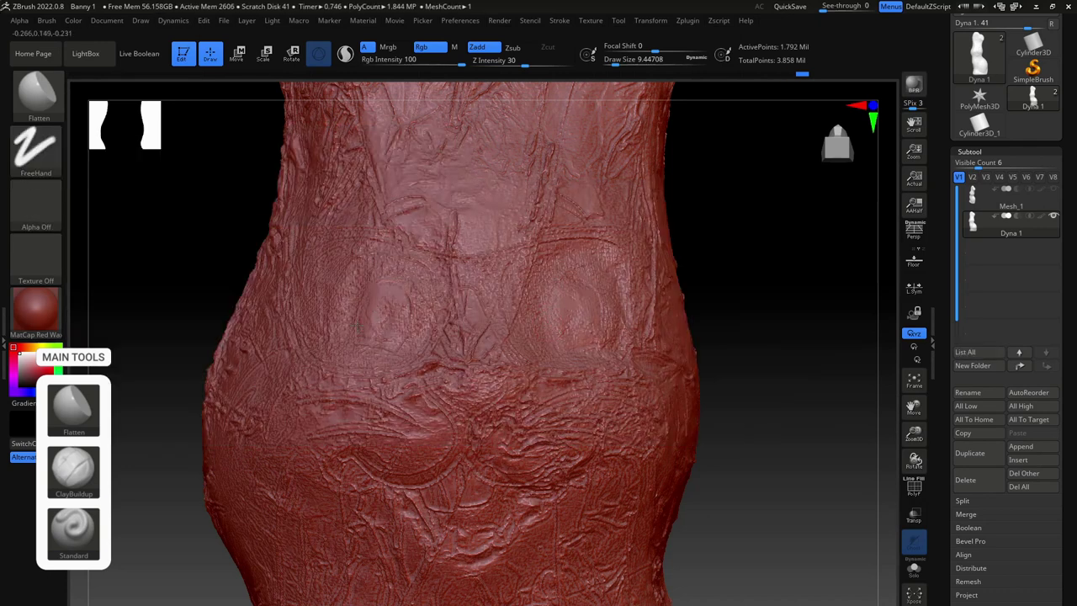
right_click_drag(568, 238, 746, 277)
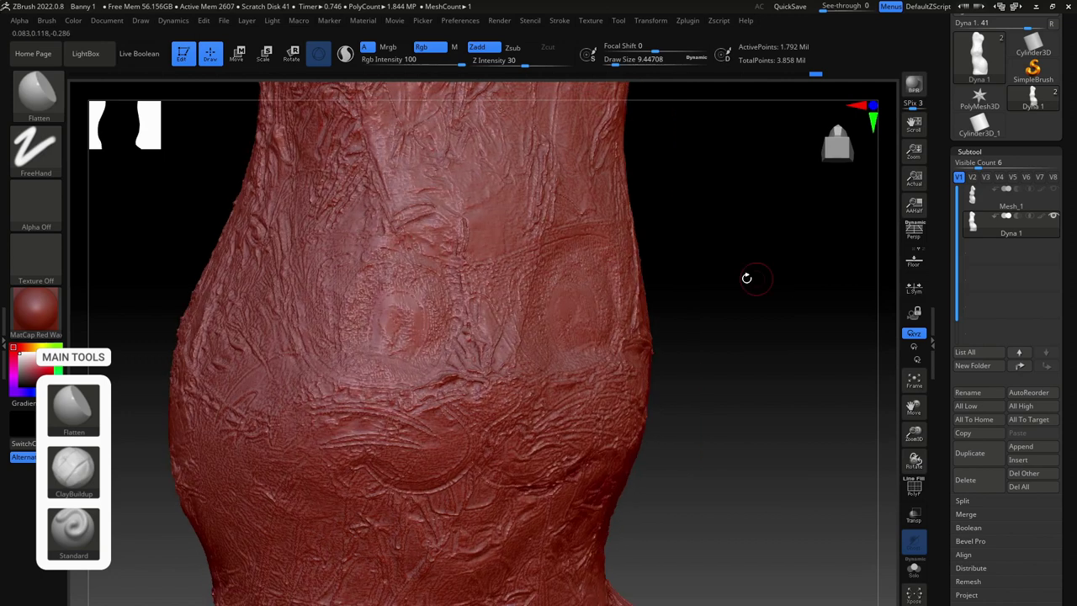
key("s")
left_click_drag(434, 272, 365, 269)
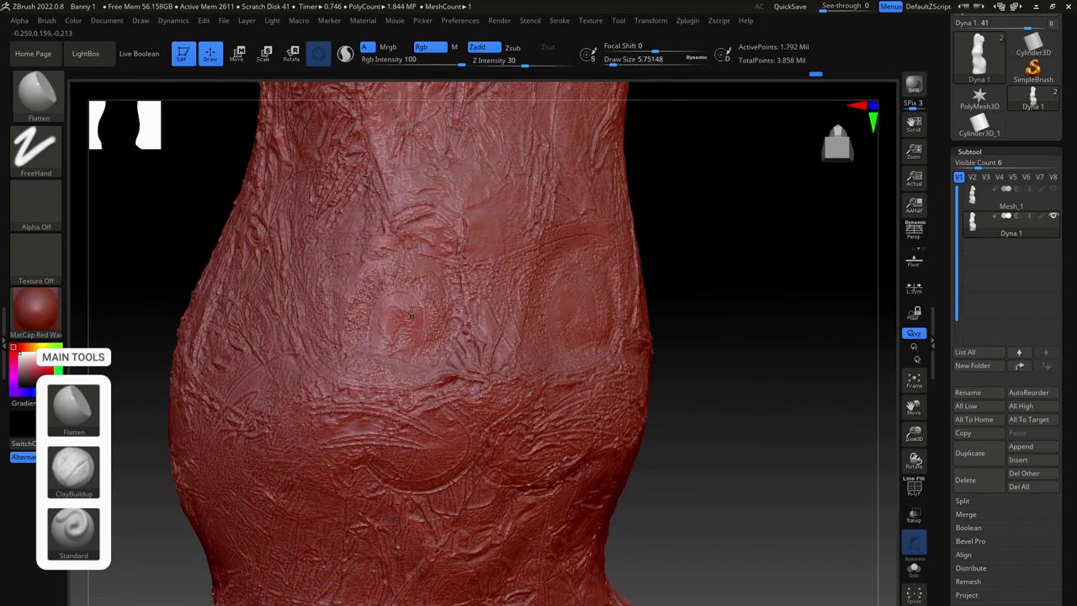
right_click_drag(760, 211, 440, 368)
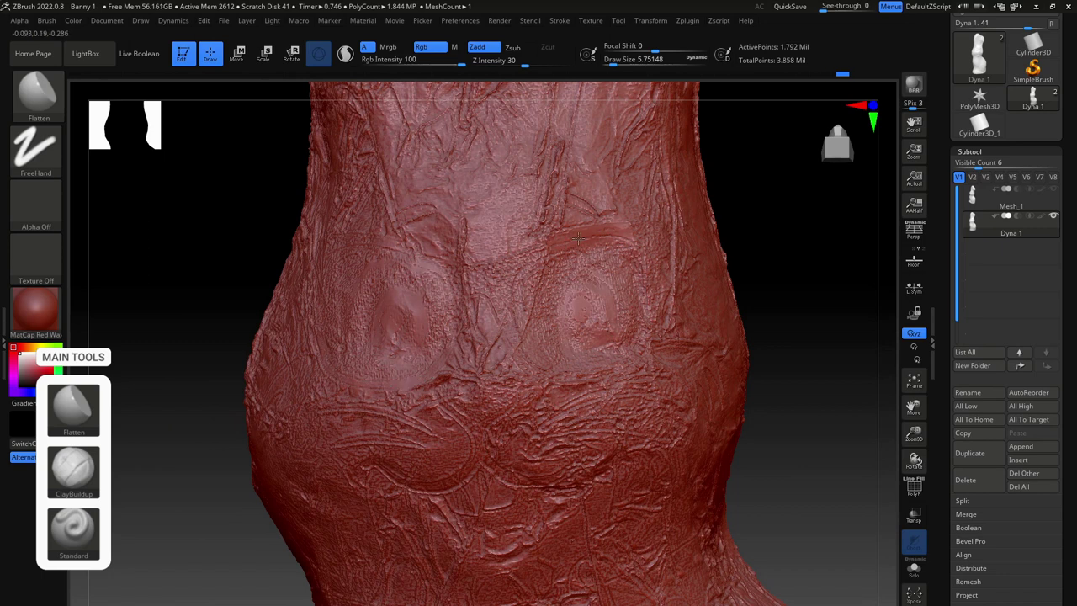
right_click_drag(632, 332, 370, 411)
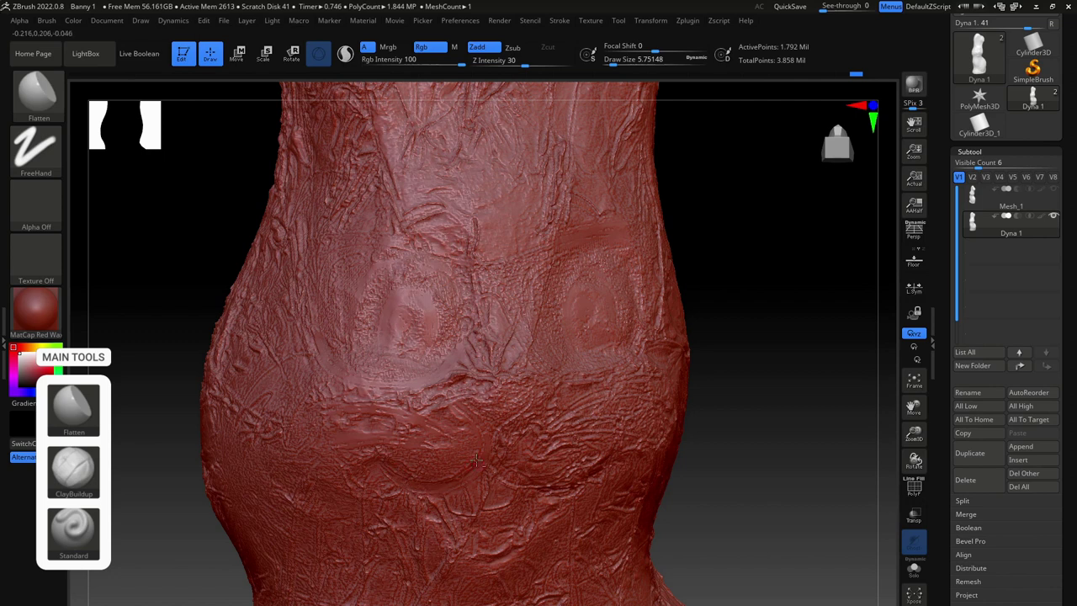
right_click_drag(476, 459, 642, 353)
Set a Color Spray stroke with the wrinkle brush alpha on the Standard brush
left_click(36, 150)
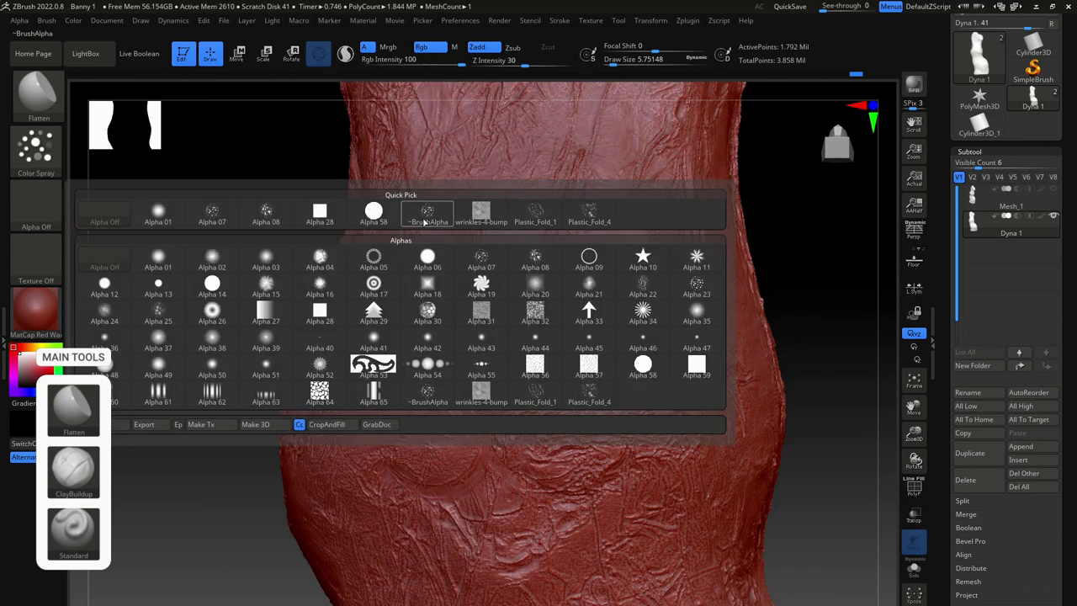
left_click(156, 253)
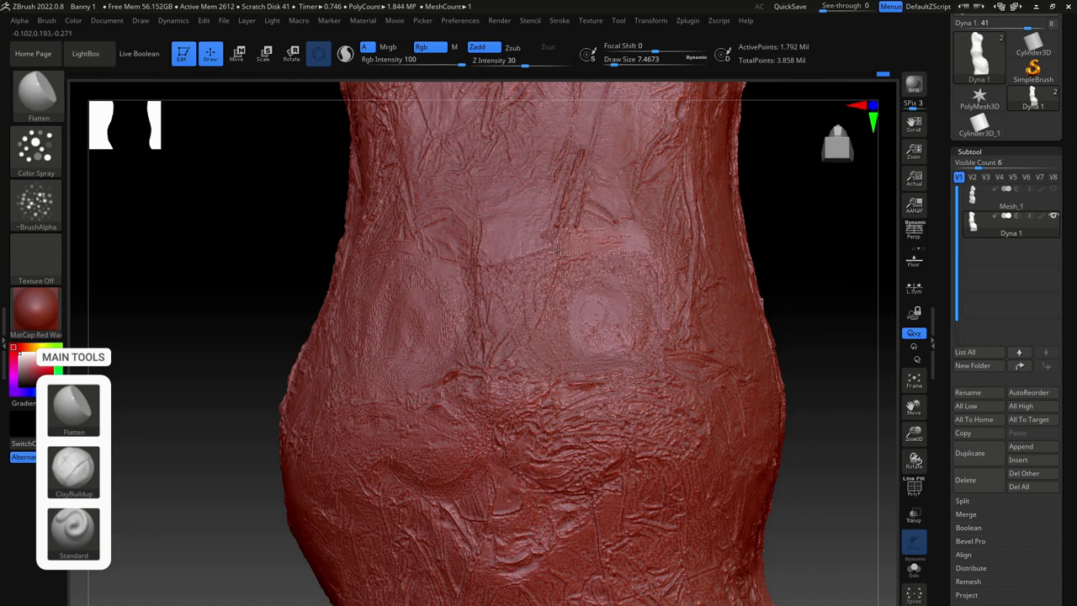
right_click_drag(627, 310, 825, 272)
key("b")
key("s")
key("t")
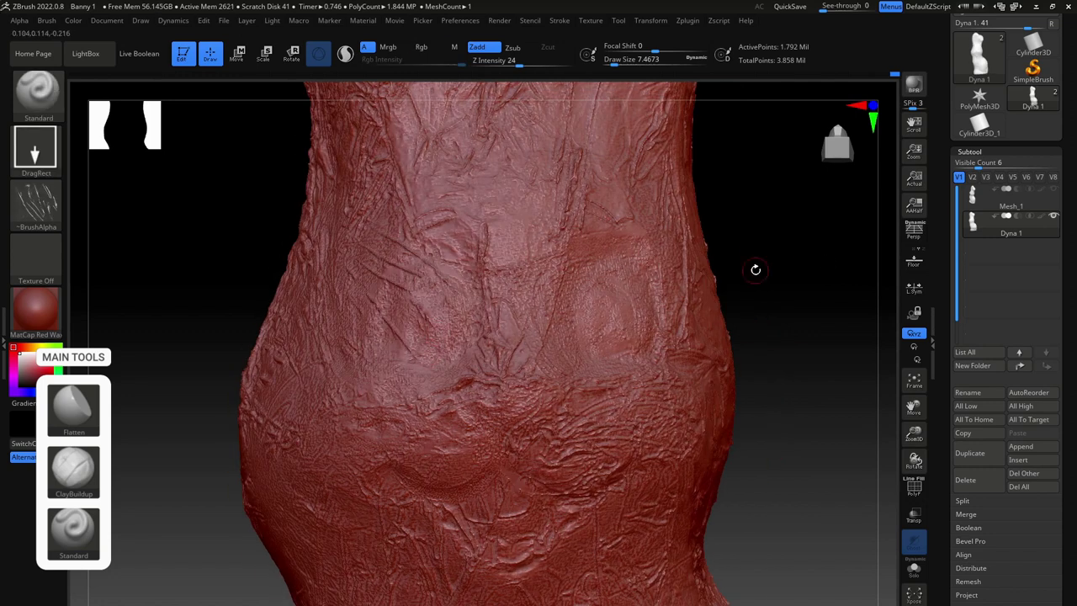
mouse_move(757, 269)
right_mouse_down()
mouse_move(784, 242)
mouse_move(596, 387)
right_mouse_up()
key("space")
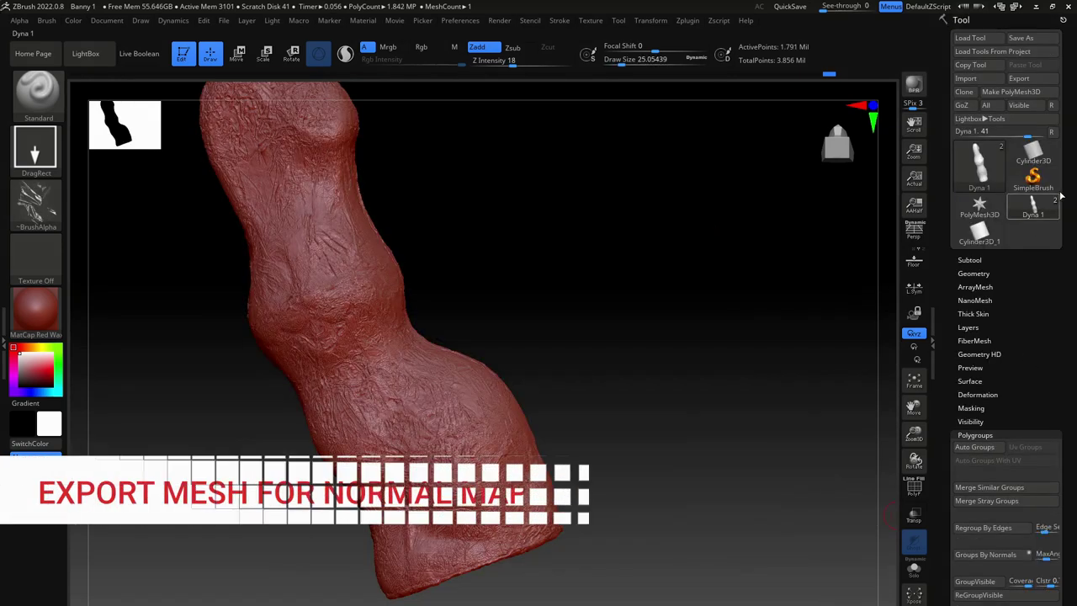
Export the sculpted Dyna 1 mesh as an OBJ into the Easter Hare OBJ/1 folder
left_click(1019, 78)
double_click(375, 241)
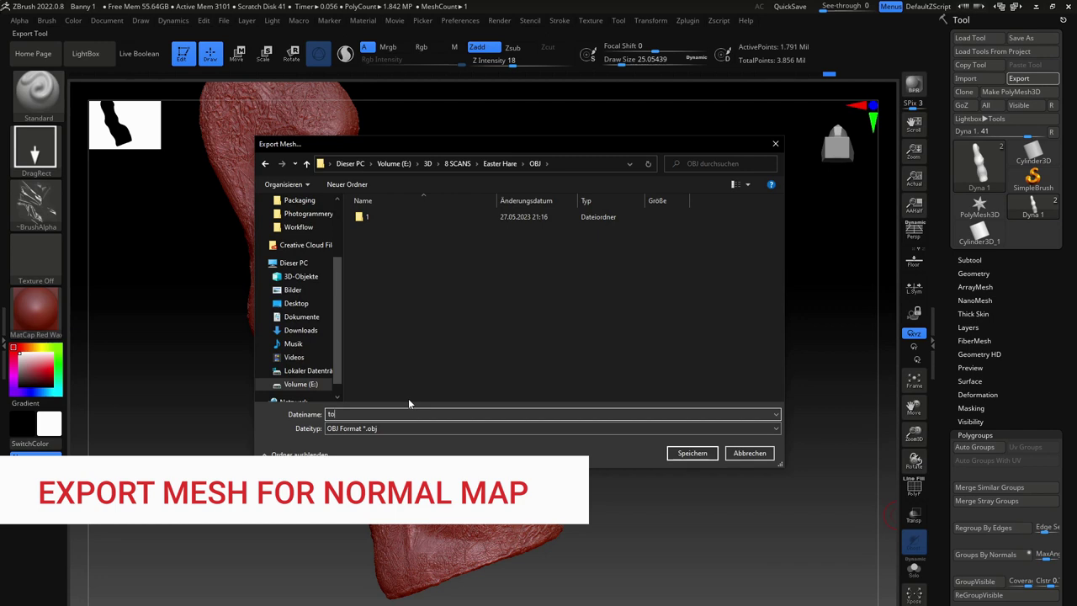
double_click(368, 217)
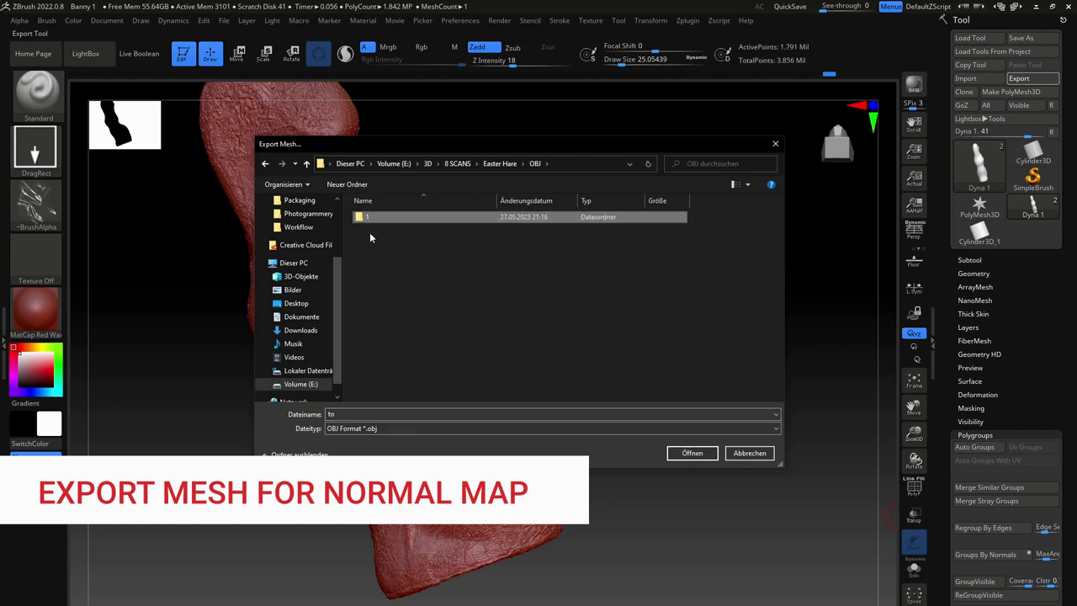
left_click(366, 412)
type("_NORMAL")
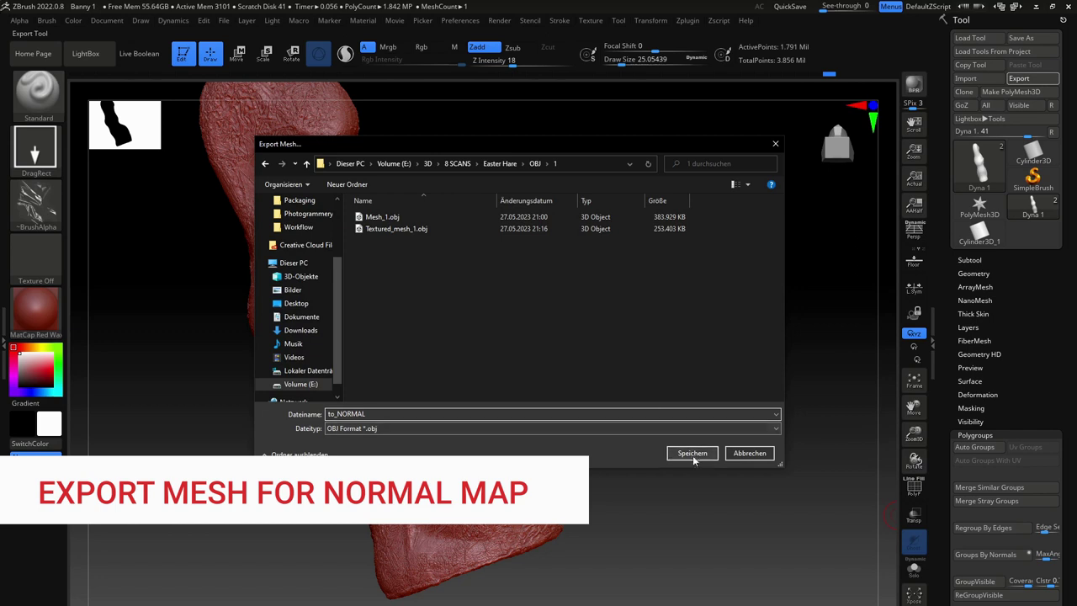
left_click(693, 454)
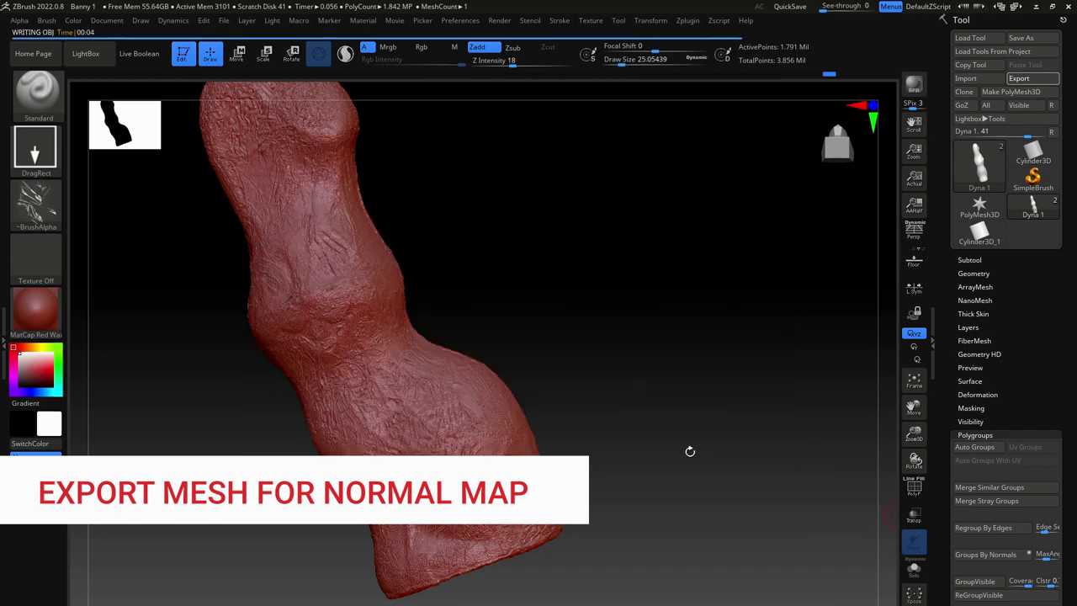
mouse_move(691, 453)
left_mouse_down()
mouse_move(716, 438)
mouse_move(711, 452)
mouse_move(743, 442)
mouse_move(663, 456)
left_mouse_up()
Frame Dyna 1, mask one half, and switch to the plain white SkinShade4 material
key("f")
mouse_move(368, 176)
left_mouse_down("ctrl")
mouse_move(466, 240)
mouse_move(503, 584)
left_mouse_up("ctrl")
left_click(36, 310)
left_click(320, 318)
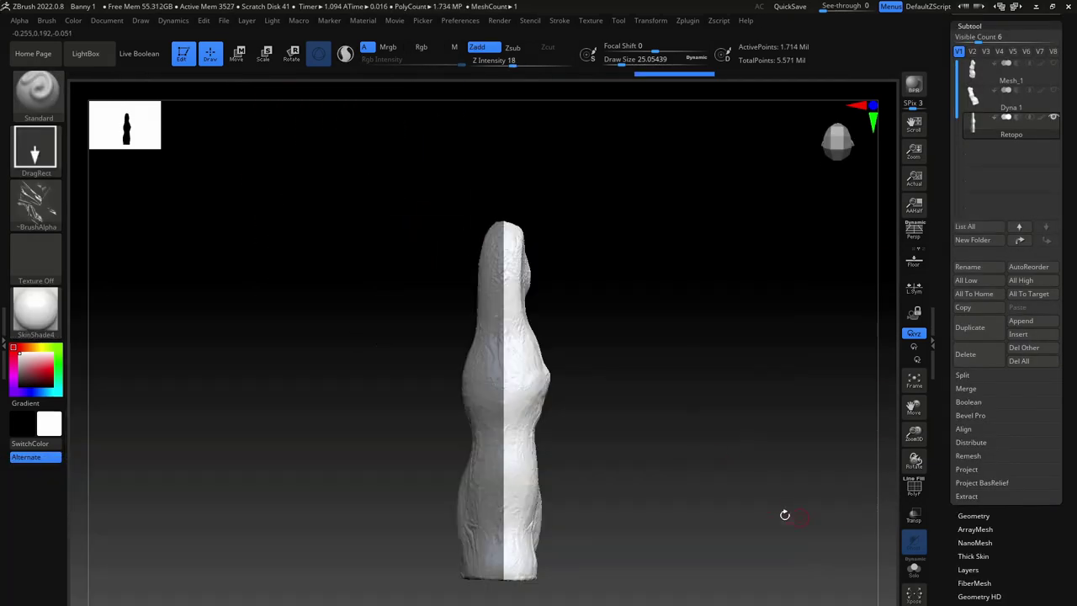
mouse_move(784, 513)
left_mouse_down()
mouse_move(723, 545)
mouse_move(736, 508)
mouse_move(716, 500)
mouse_move(744, 549)
mouse_move(594, 384)
mouse_move(620, 337)
mouse_move(626, 224)
mouse_move(516, 488)
mouse_move(550, 404)
left_mouse_up()
Rectangle-mask one half and make it a polygroup, checking the polygroup colours
left_click_drag(632, 449, 719, 434)
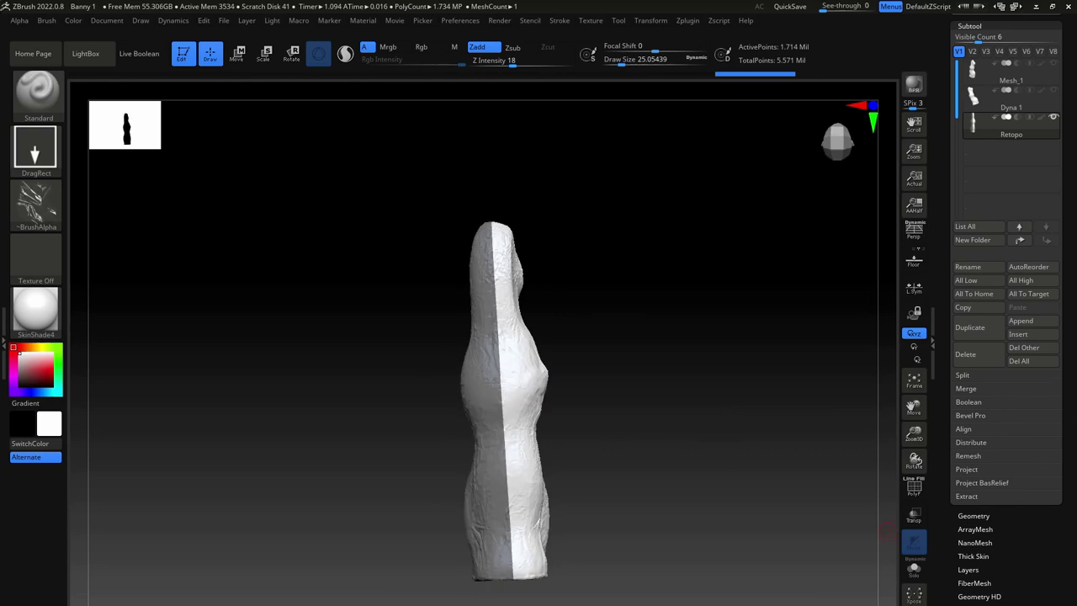
scroll(1055, 542, "down", 5)
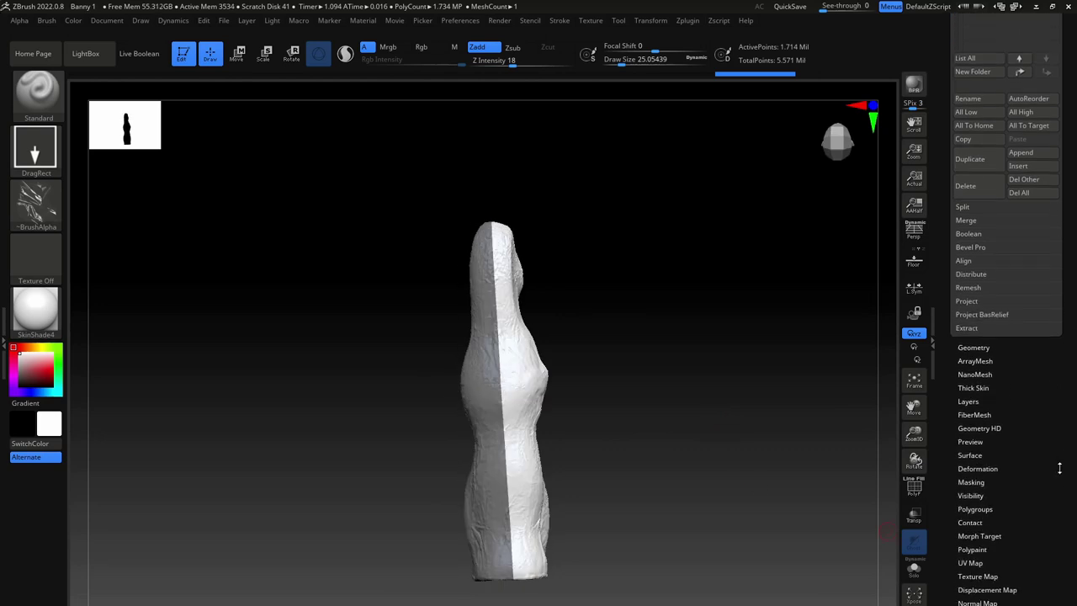
left_click(976, 506)
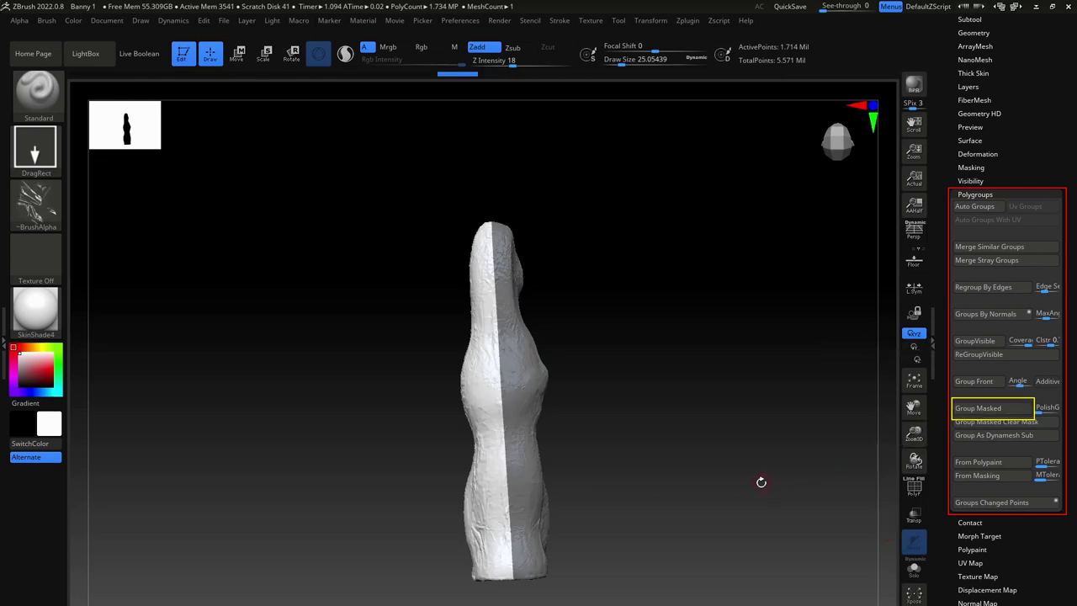
left_click(909, 492)
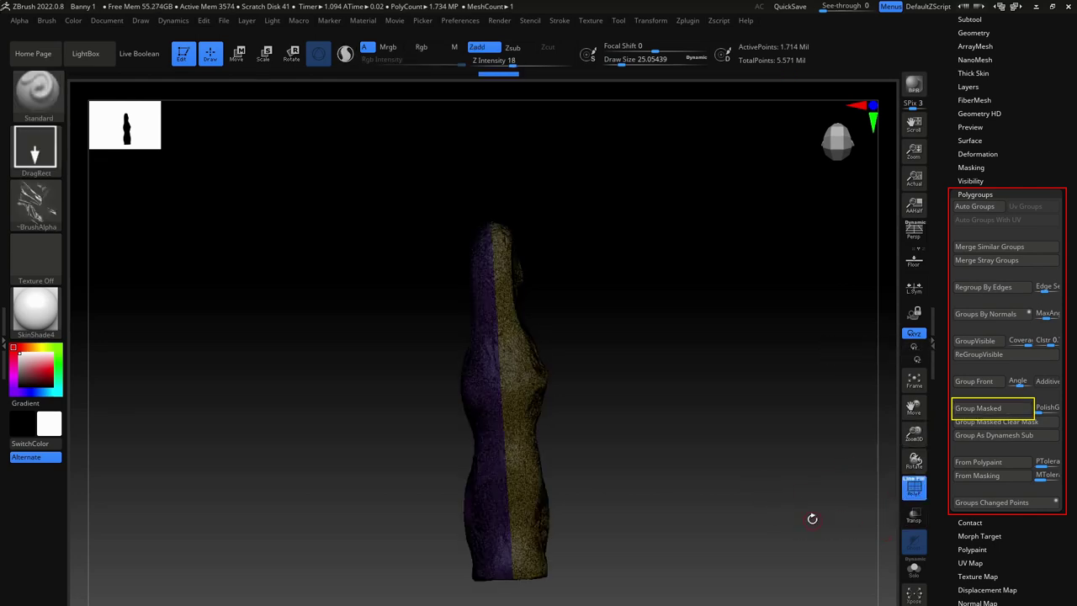
mouse_move(812, 519)
left_mouse_down()
mouse_move(834, 468)
mouse_move(799, 495)
mouse_move(829, 491)
left_mouse_up()
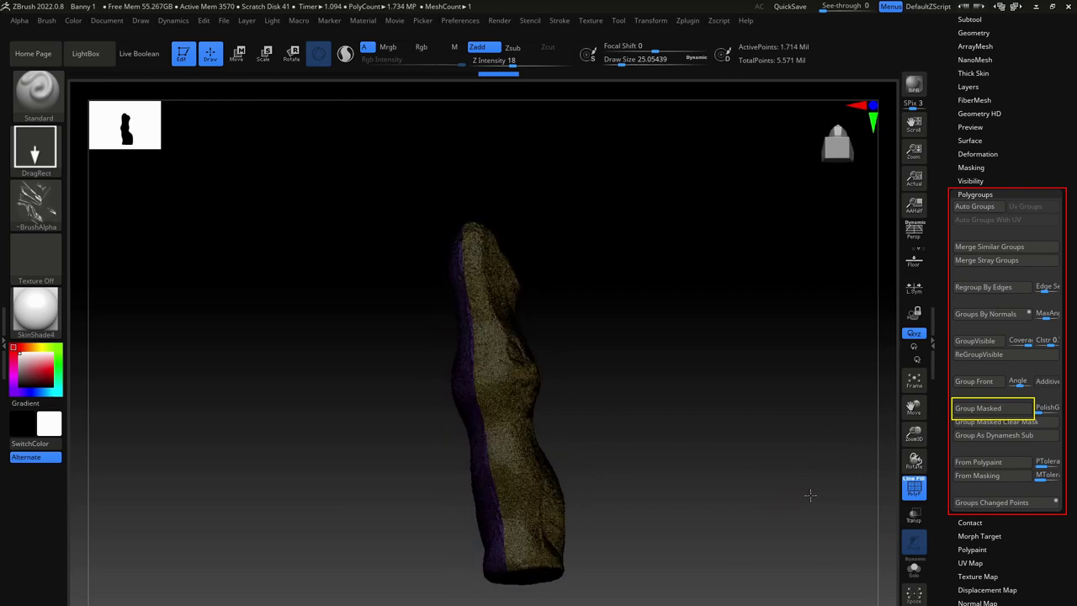
left_click(914, 488)
Paint a mask over the entire flat cut face with MaskPen
key("space")
left_click_drag(484, 344, 497, 346)
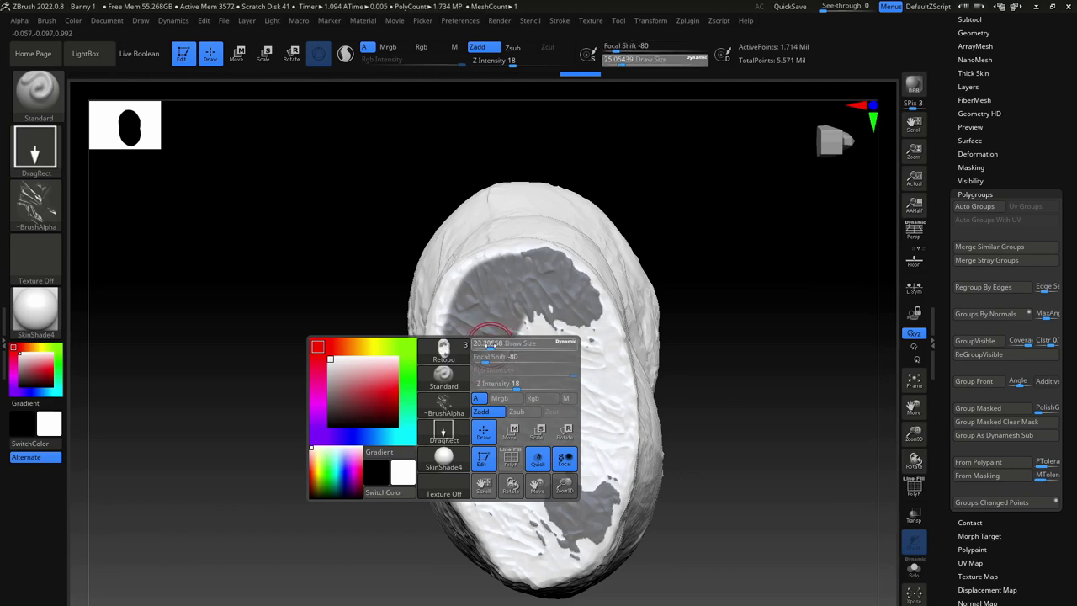
key("ctrl")
mouse_move(442, 364)
left_mouse_down("ctrl")
mouse_move(571, 552)
mouse_move(546, 266)
left_mouse_up("ctrl")
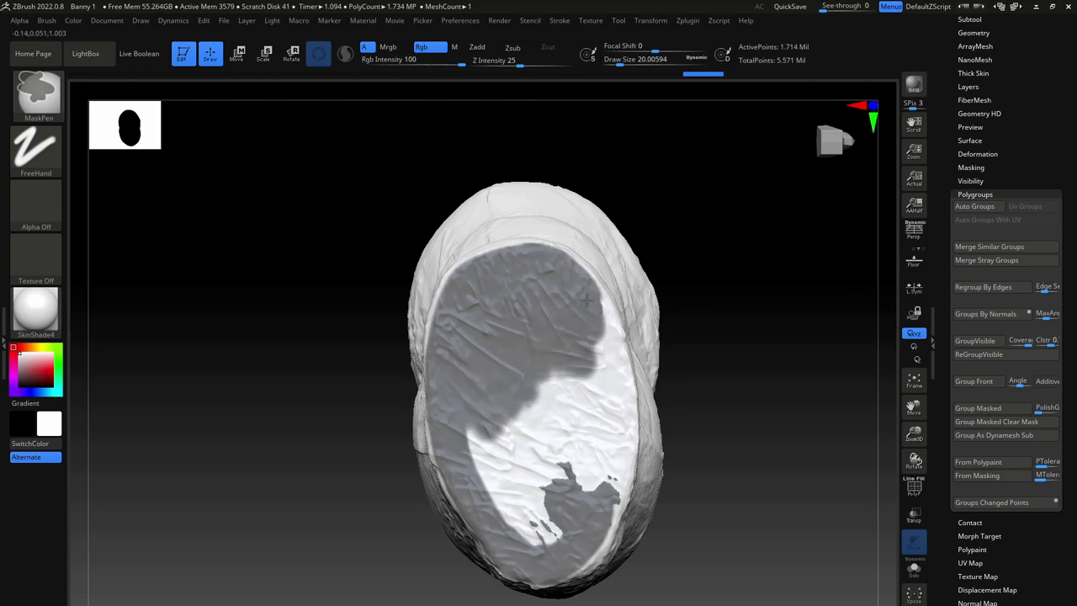
left_click_drag(587, 299, 582, 488, "ctrl")
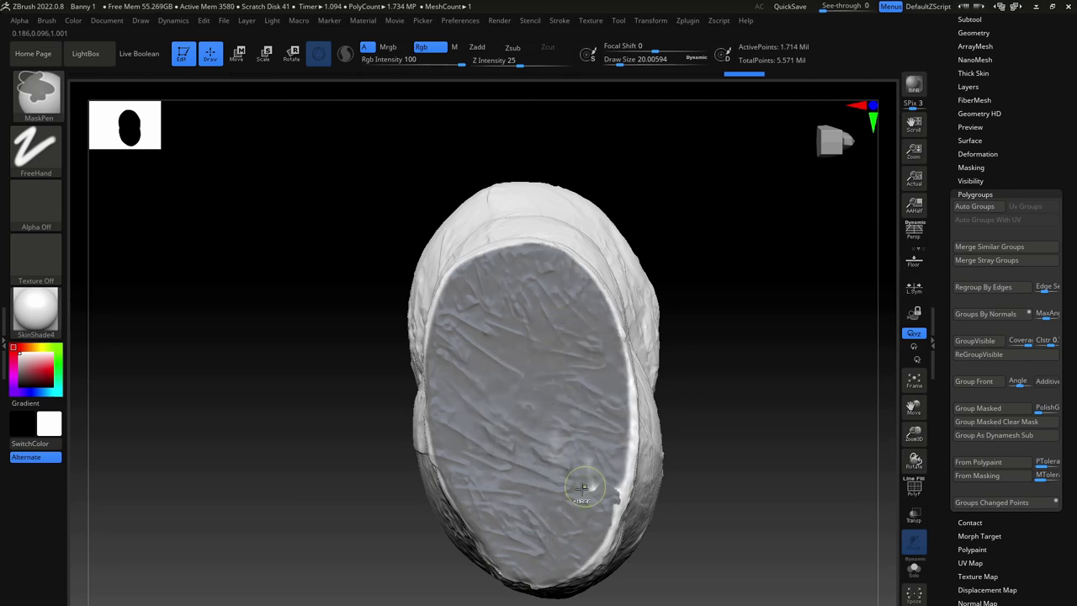
left_click_drag(618, 410, 555, 580, "ctrl")
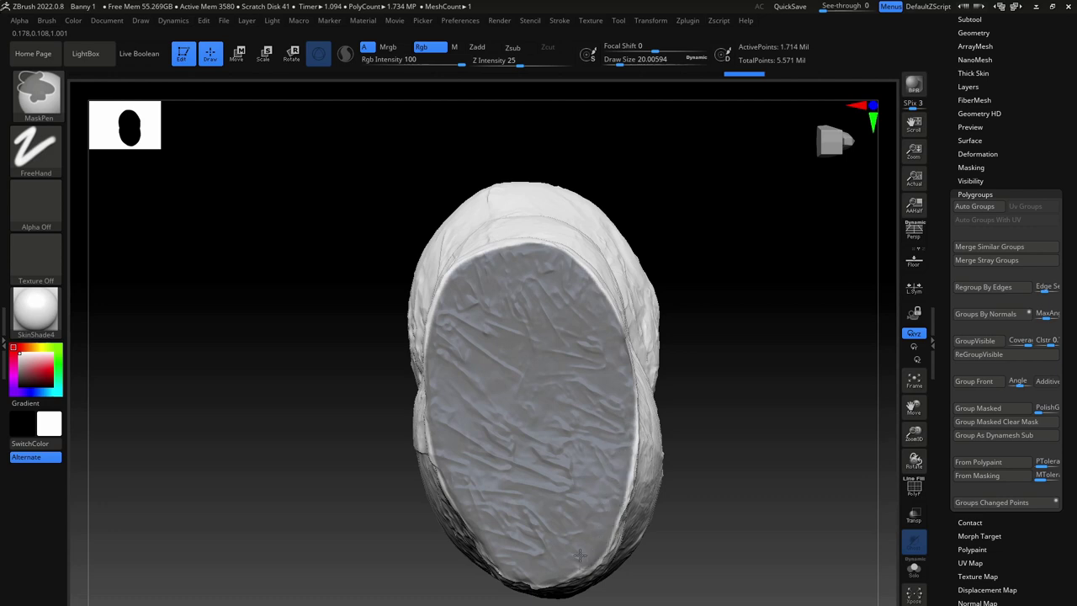
mouse_move(752, 305)
left_mouse_down()
mouse_move(764, 385)
mouse_move(777, 271)
mouse_move(807, 353)
left_mouse_up()
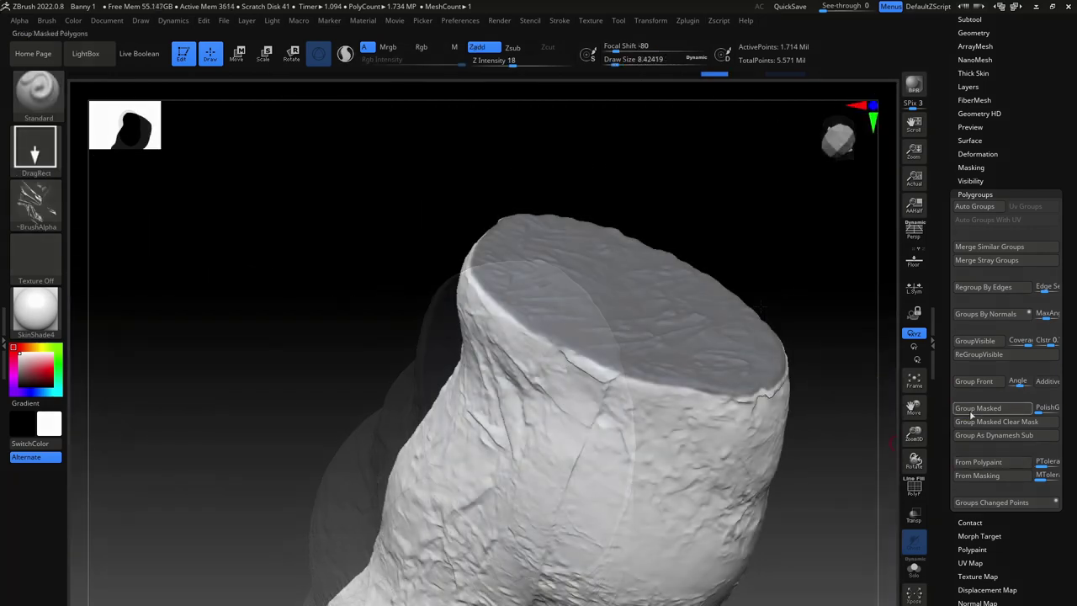
Make the masked cut face its own polygroup, clear the mask, and show the polygroups
left_click(978, 409)
mouse_move(831, 499)
left_mouse_down("ctrl")
mouse_move(860, 536)
mouse_move(846, 580)
left_mouse_up("ctrl")
left_click(906, 493)
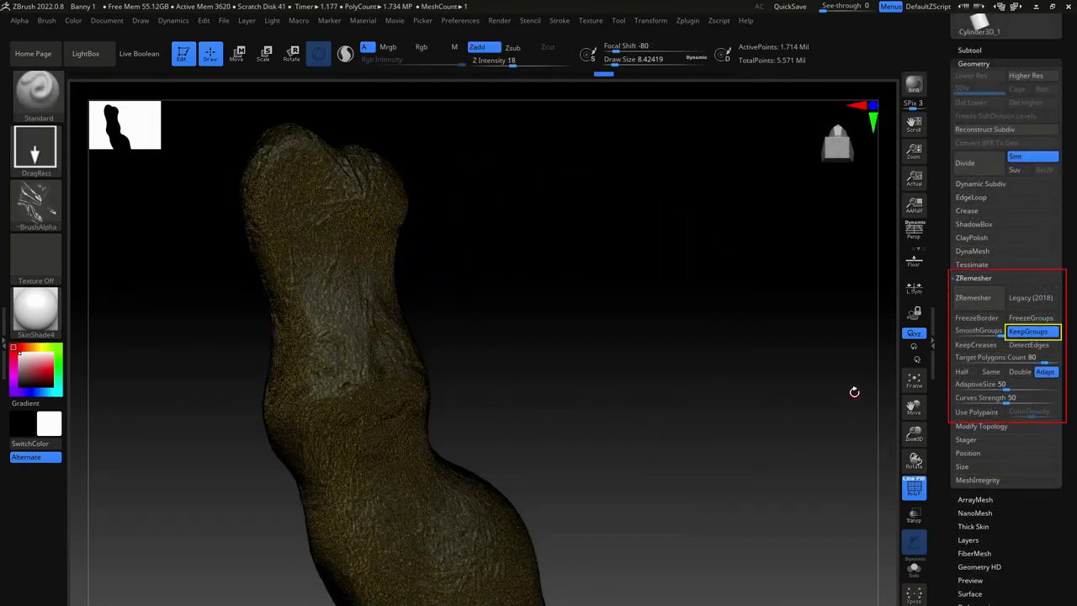
Run ZRemesher with KeepGroups at target 60, producing a 55,396-point quad mesh
left_click(980, 357)
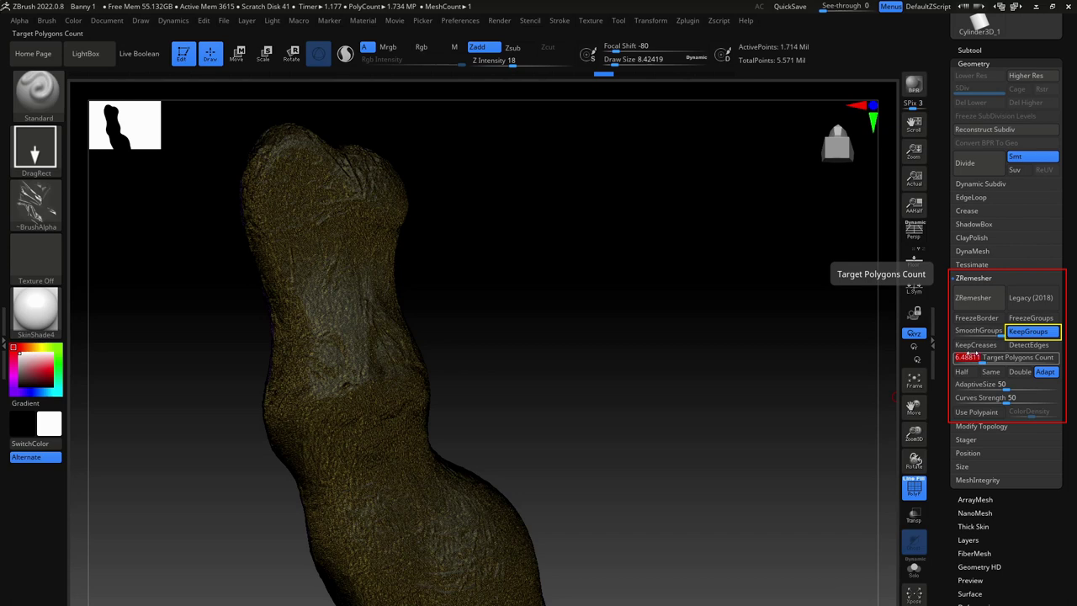
type("60")
key("Return")
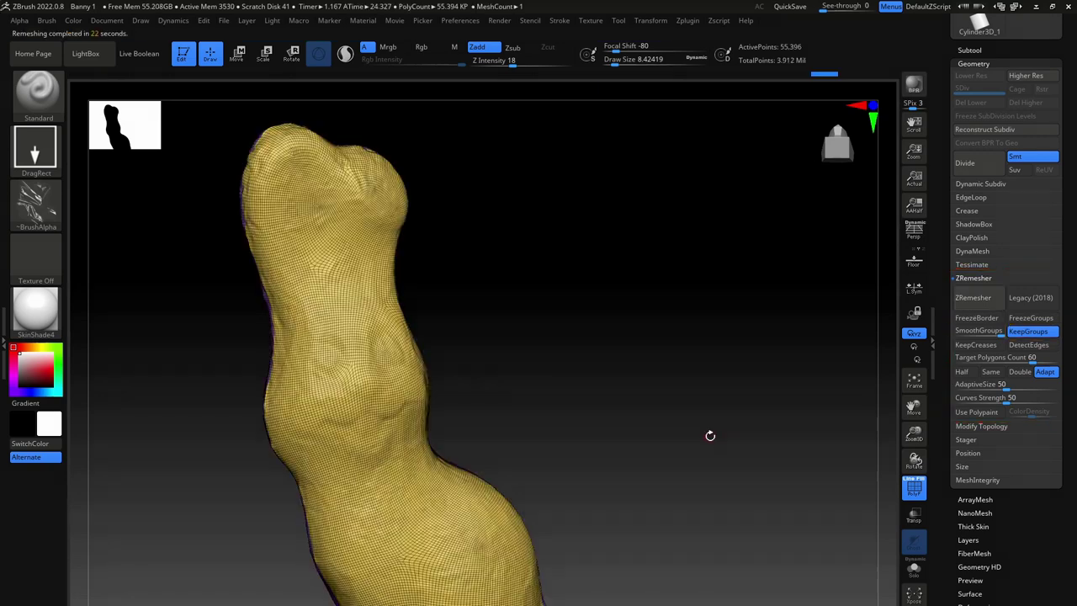
mouse_move(705, 440)
left_mouse_down()
mouse_move(717, 432)
mouse_move(615, 450)
mouse_move(651, 443)
left_mouse_up()
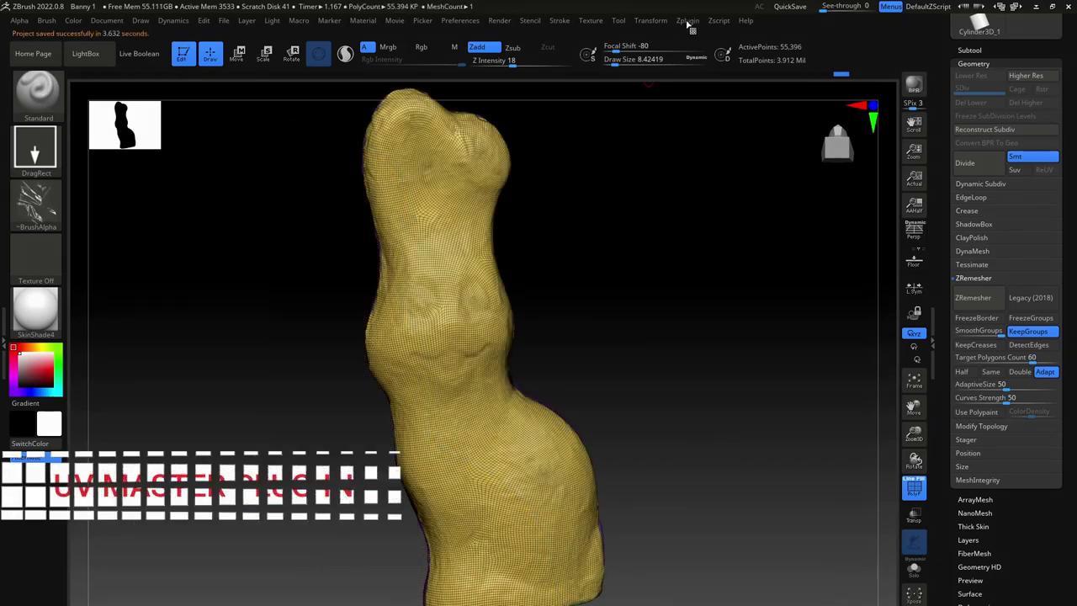
Unwrap with UV Master using Symmetry off and Polygroups on, giving 3 UV islands
left_click(687, 20)
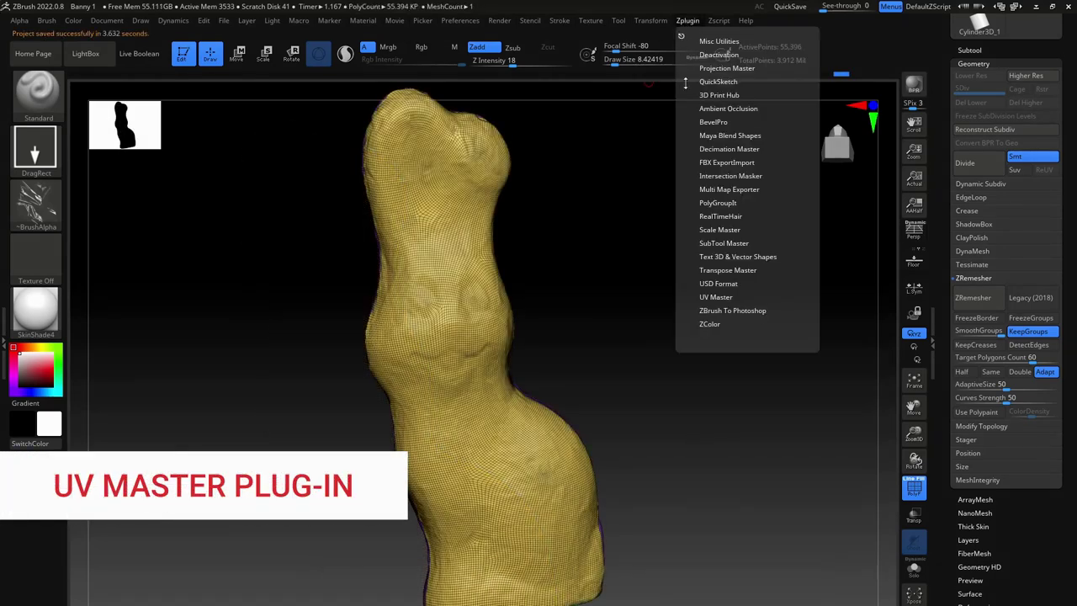
left_click(715, 296)
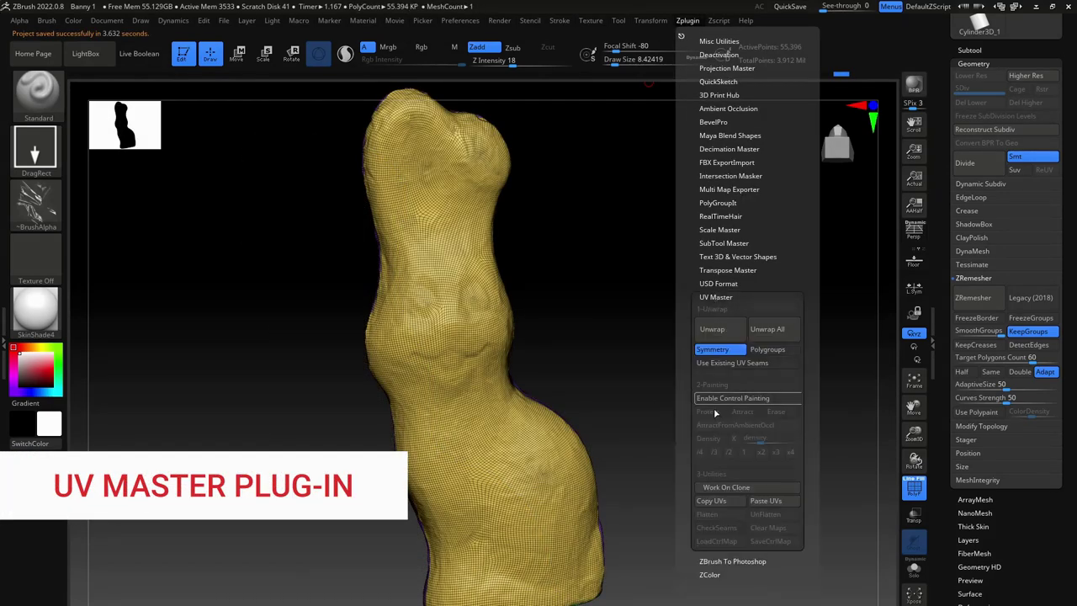
left_click(768, 349)
left_click(712, 349)
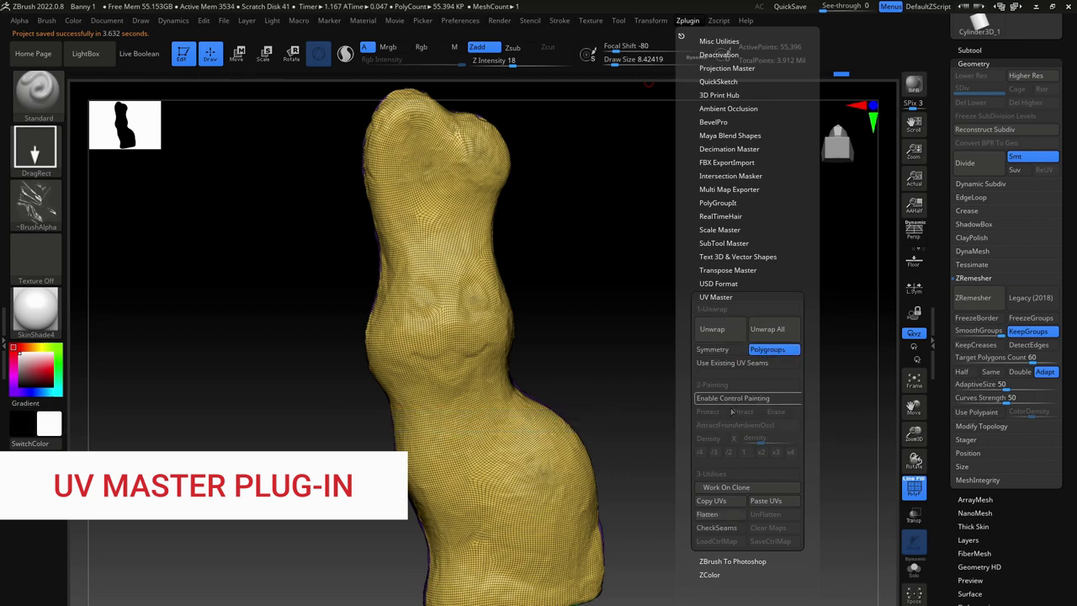
left_click(712, 329)
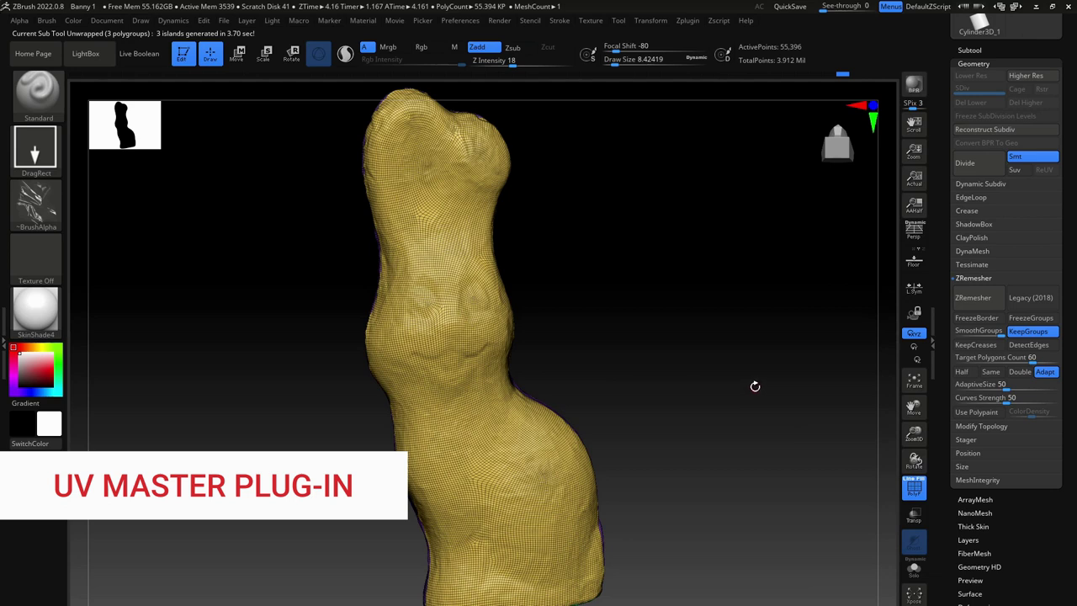
left_click(687, 20)
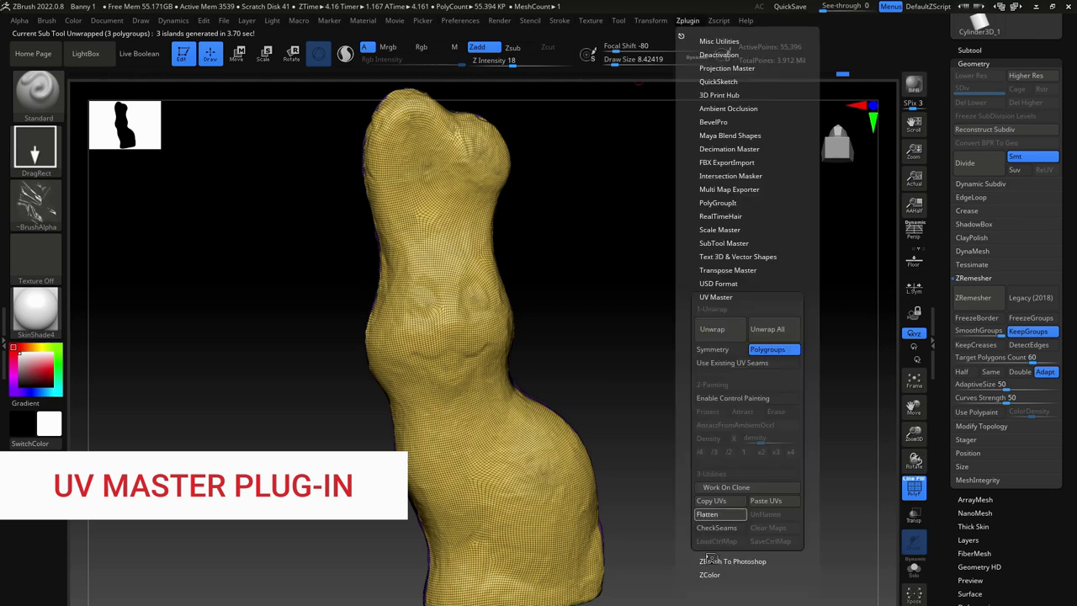
Flatten the UVs, rotate the purple and yellow islands upright, and place yellow beside purple
left_click(589, 353, "ctrl+shift")
key("w")
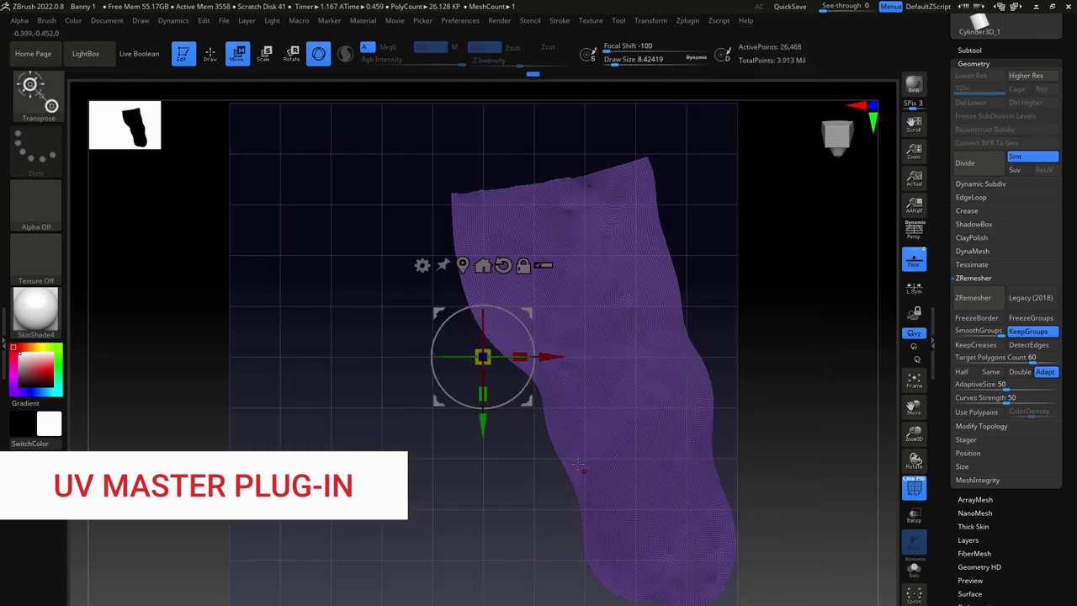
mouse_move(480, 356)
left_mouse_down()
mouse_move(550, 419)
mouse_move(580, 421)
left_mouse_up()
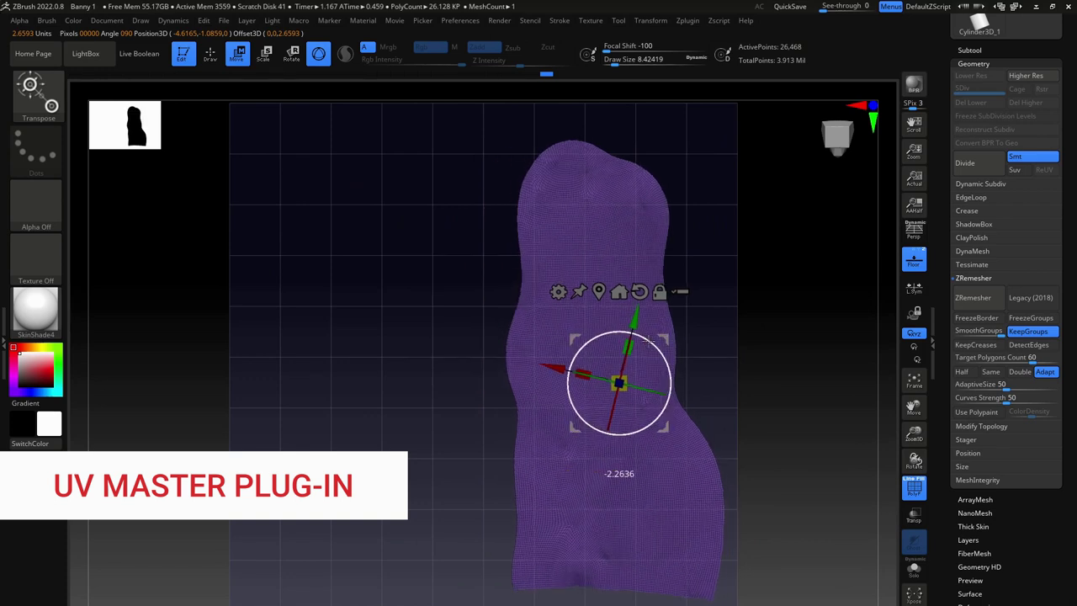
left_click(455, 405, "ctrl+shift")
left_click_drag(455, 405, 785, 312)
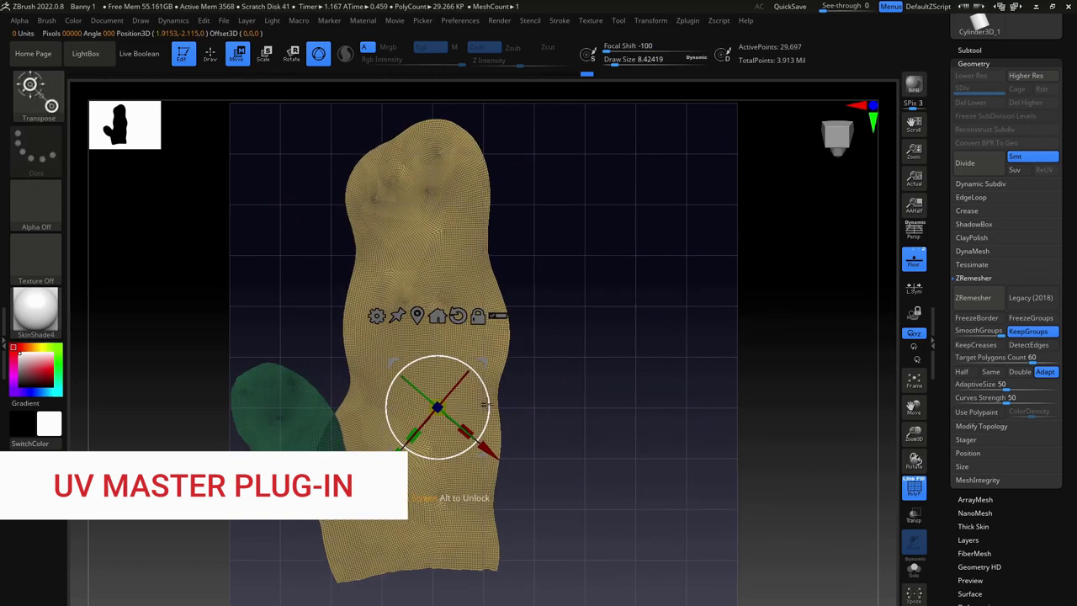
left_click(785, 311, "ctrl+shift")
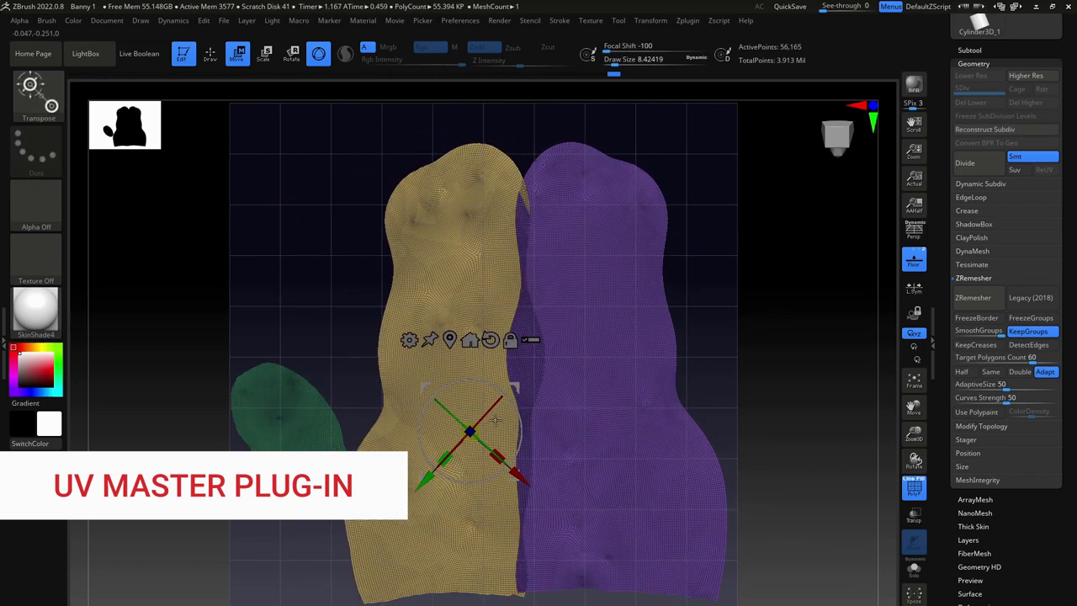
left_click_drag(427, 550, 376, 550)
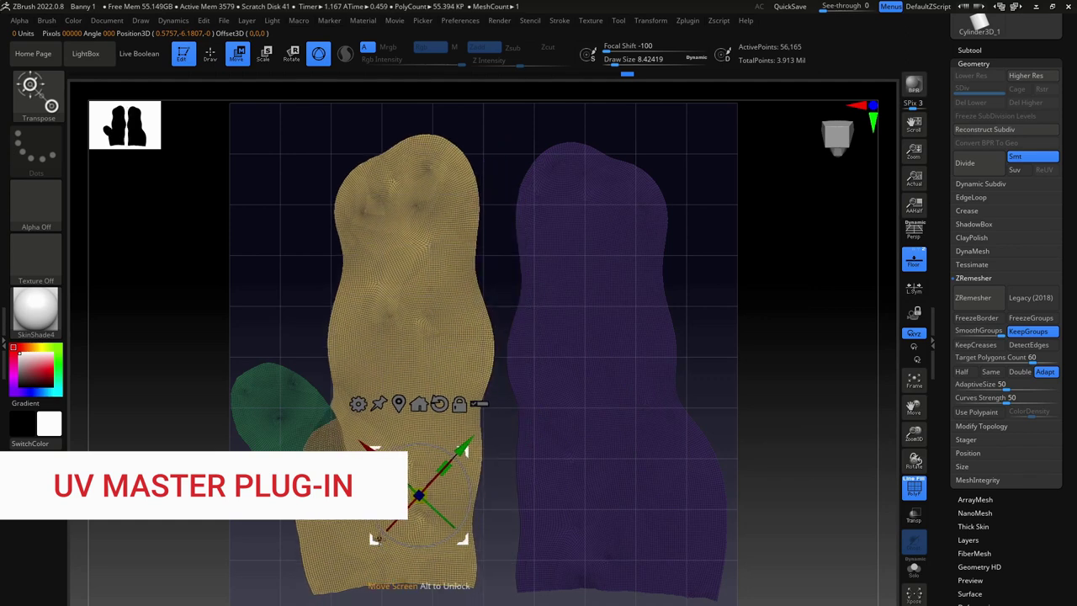
Move the green island up and turn it upright, then unmask the other islands
left_click(318, 389, "ctrl+shift")
mouse_move(316, 389)
left_mouse_down()
mouse_move(316, 166)
mouse_move(324, 180)
left_mouse_up()
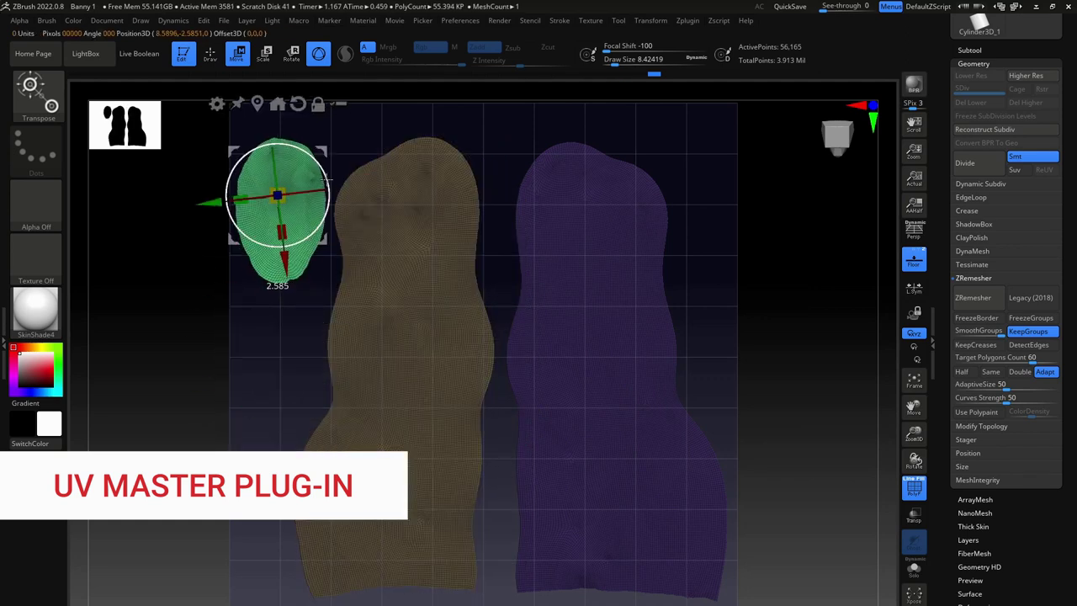
left_click(796, 452, "ctrl")
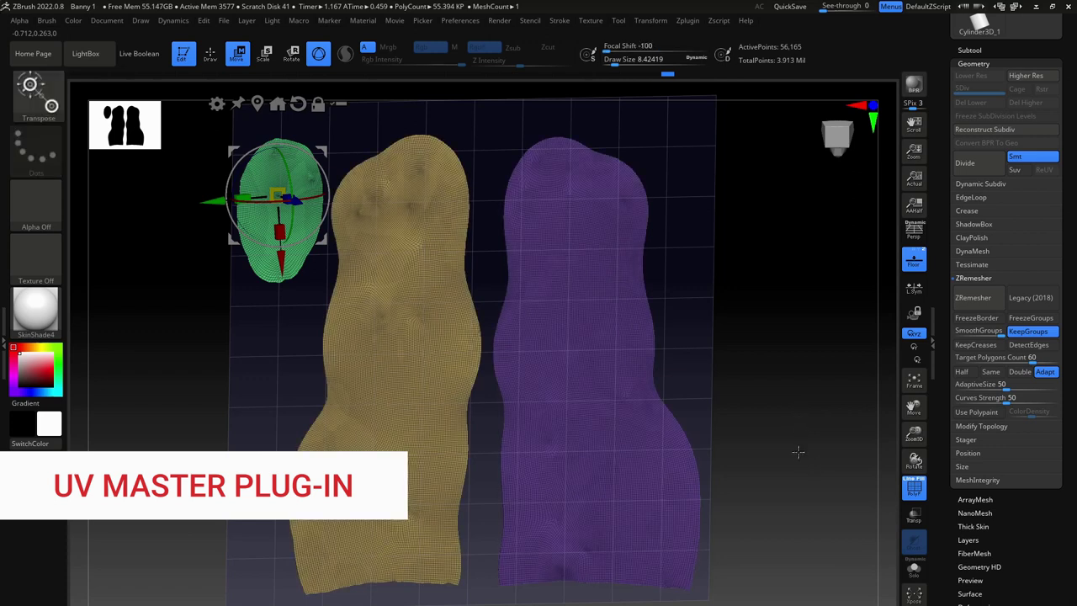
key("q")
left_click(650, 20)
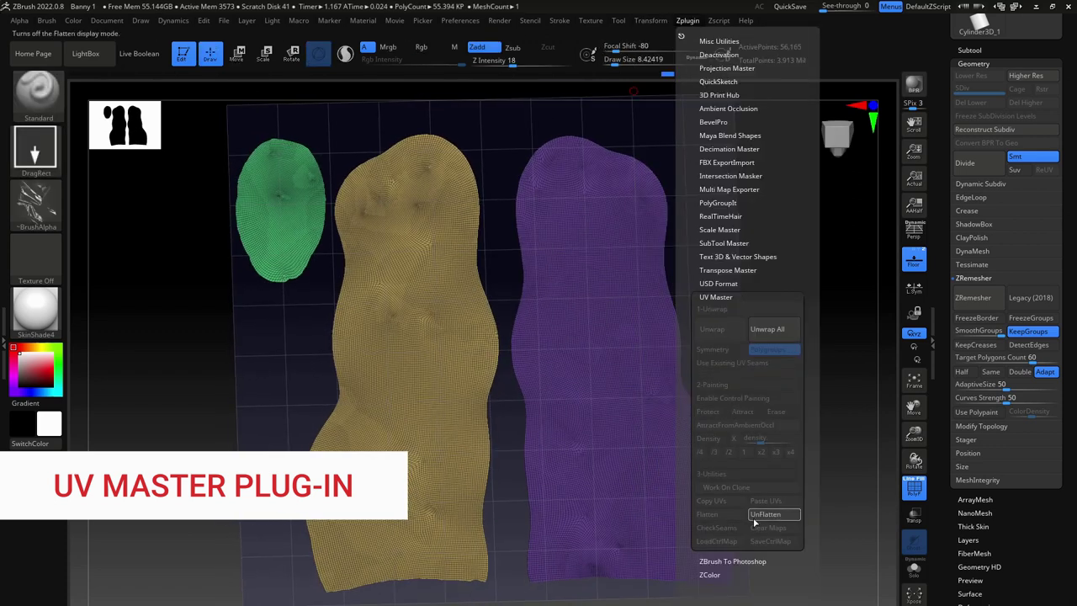
UnFlatten the islands back to 3D and merge the mesh into one polygroup with GroupVisible
left_click(767, 513)
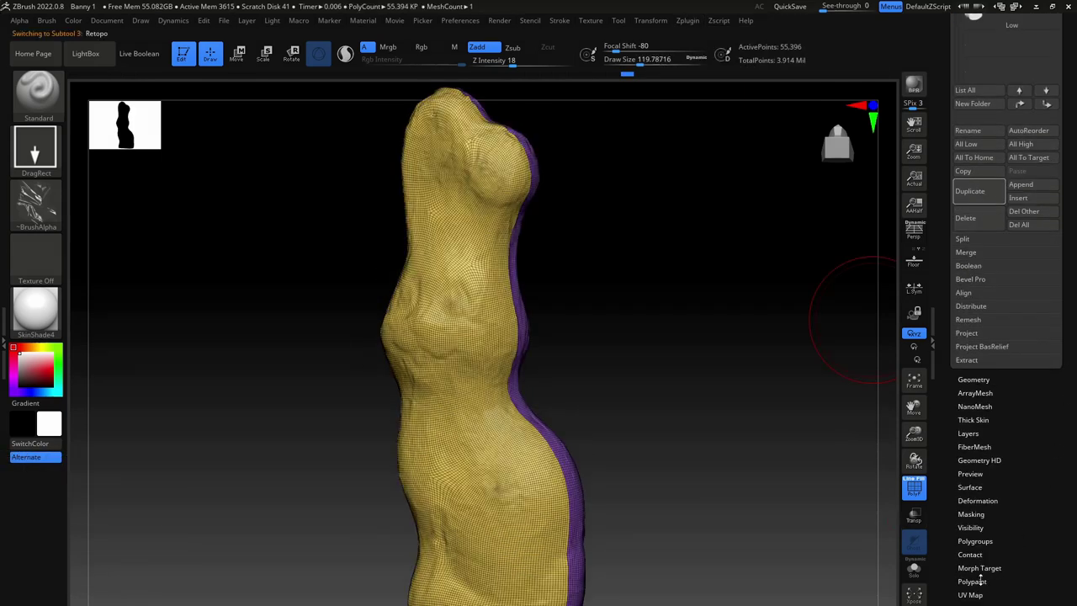
left_click(976, 541)
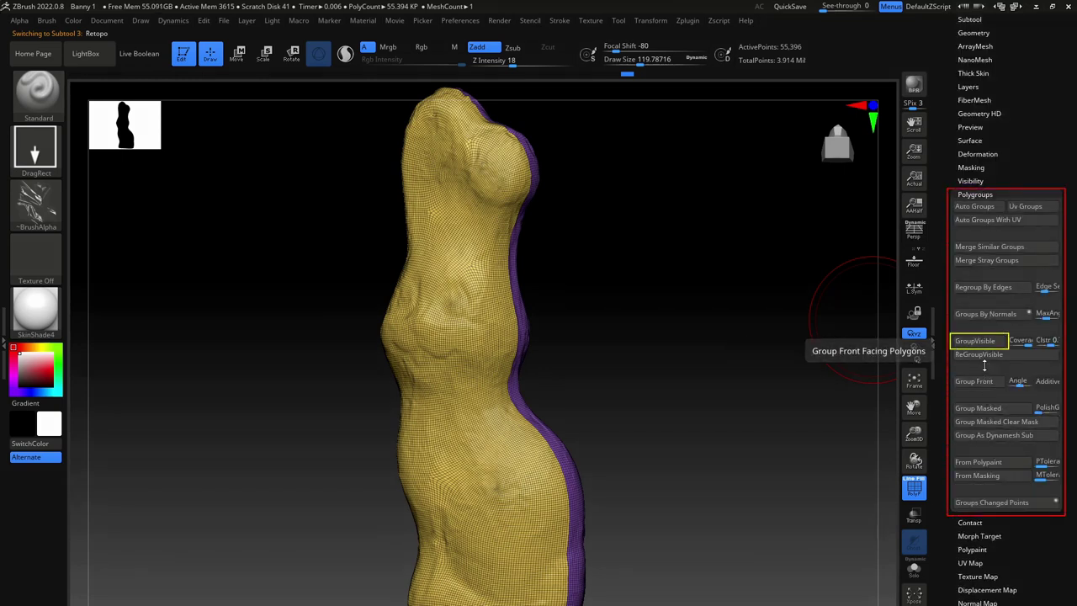
left_click(976, 341)
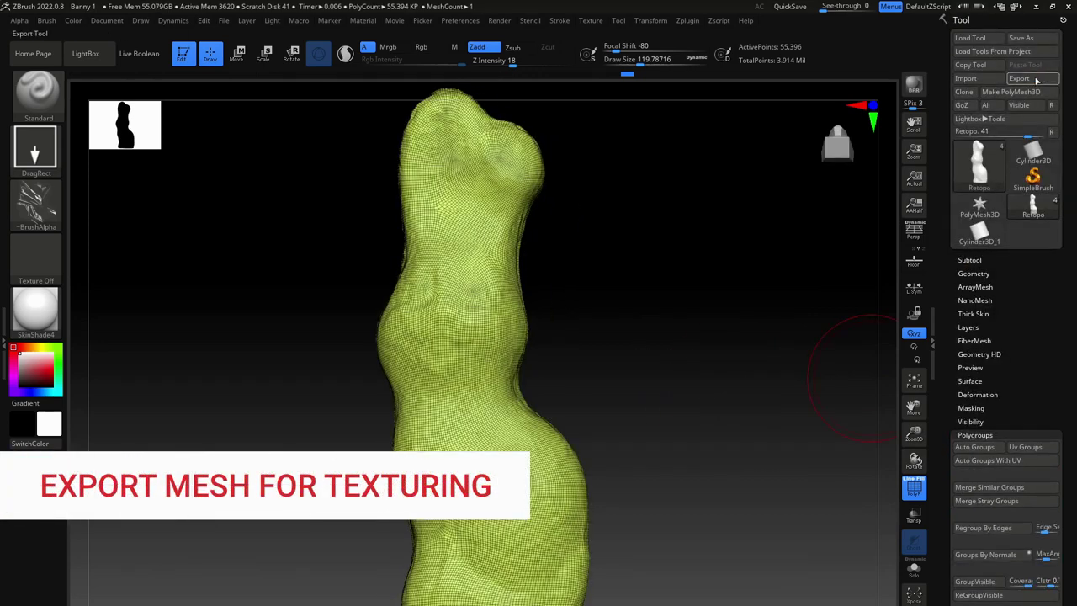
Export the single-group low-poly bunny as easter_hare_low.obj into the Export folder
left_click(1019, 78)
left_click(394, 216)
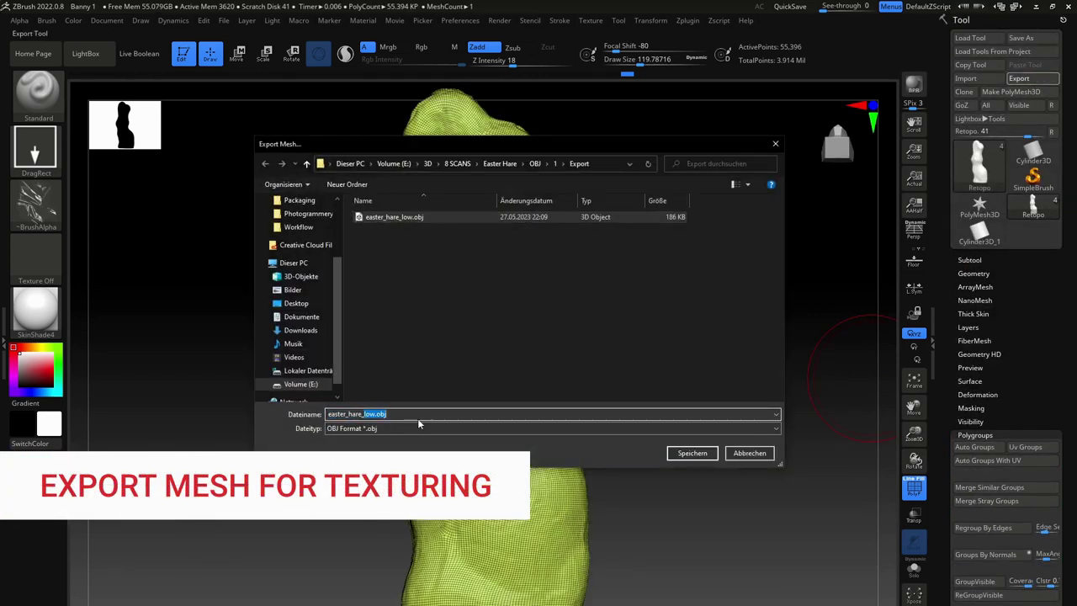
left_click(692, 453)
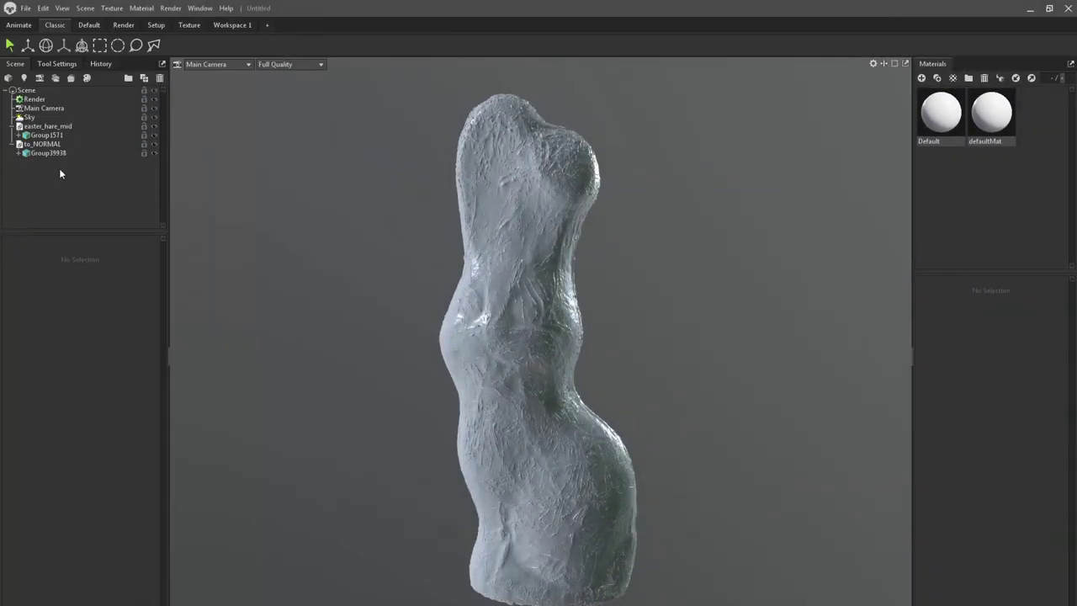
Create Bake Project 1, dragging to_NORMAL into High and easter_hare_mid into Low
left_click(71, 80)
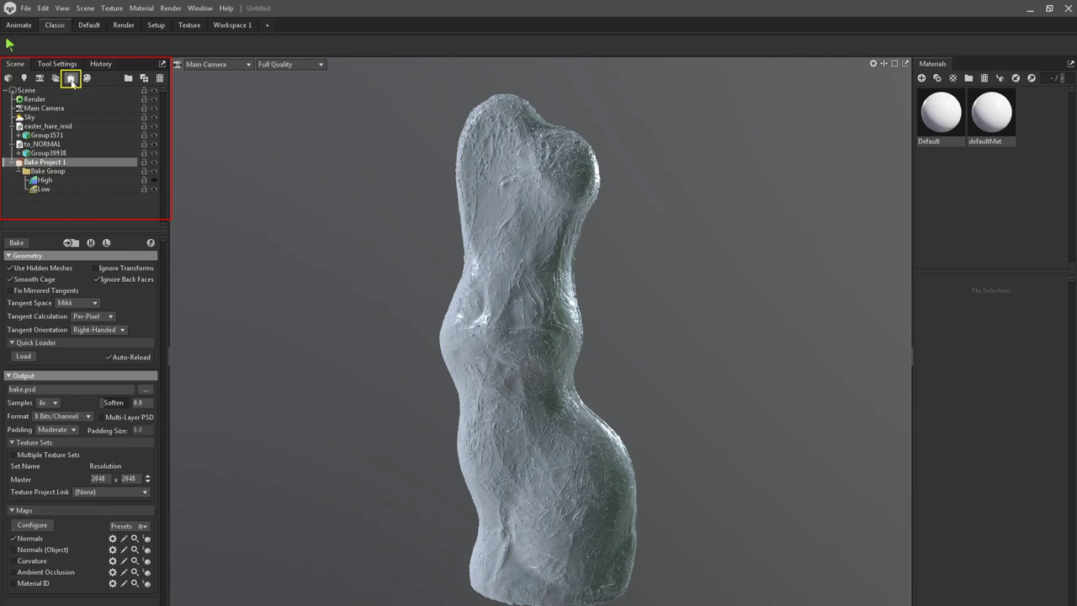
left_click(46, 145)
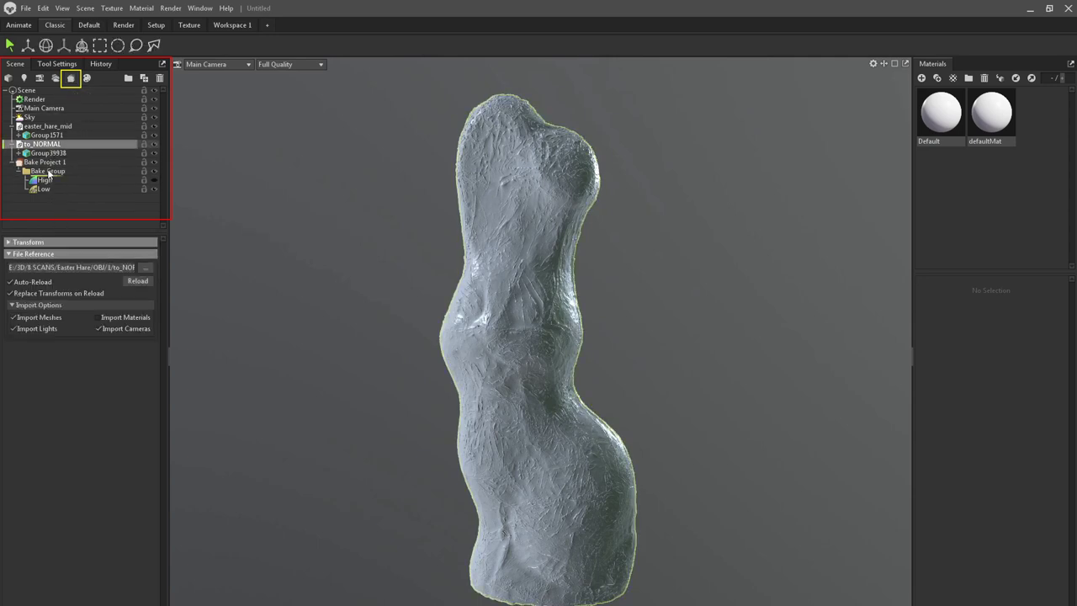
left_click_drag(49, 185, 49, 186)
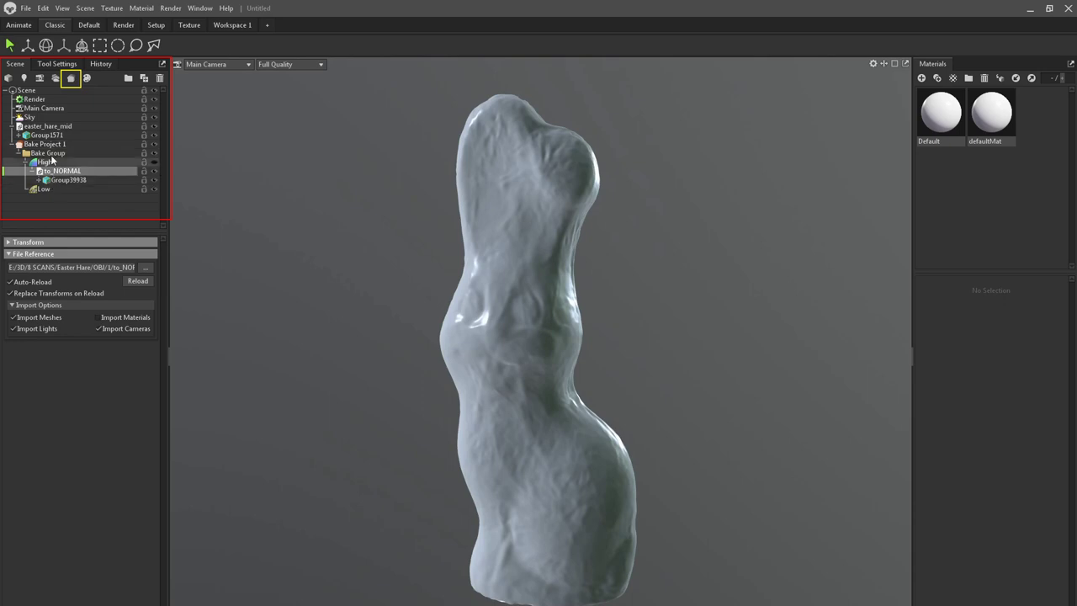
left_click(13, 128)
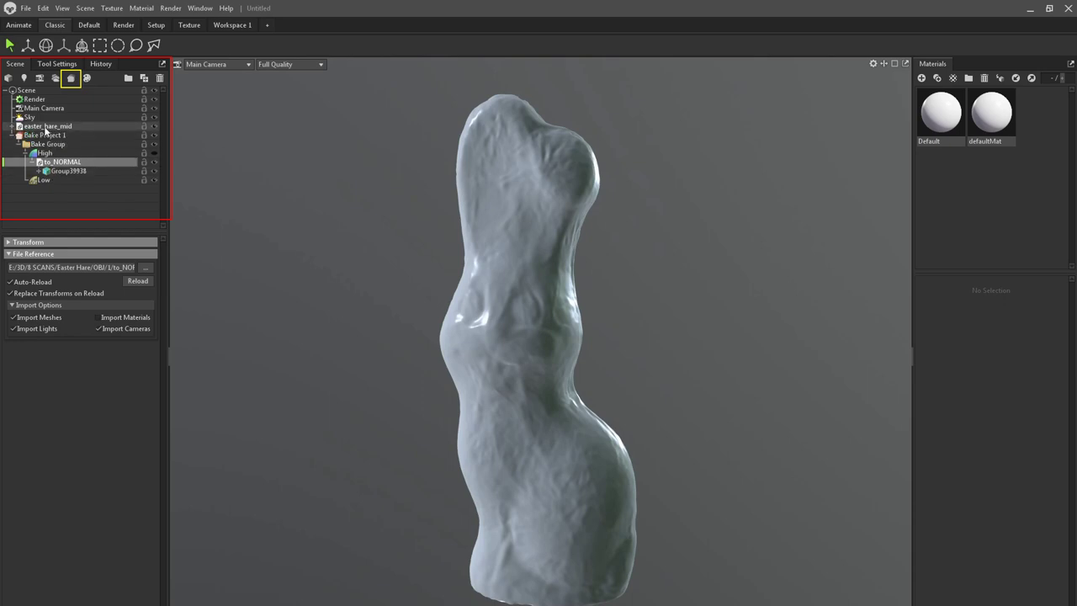
left_click(48, 127)
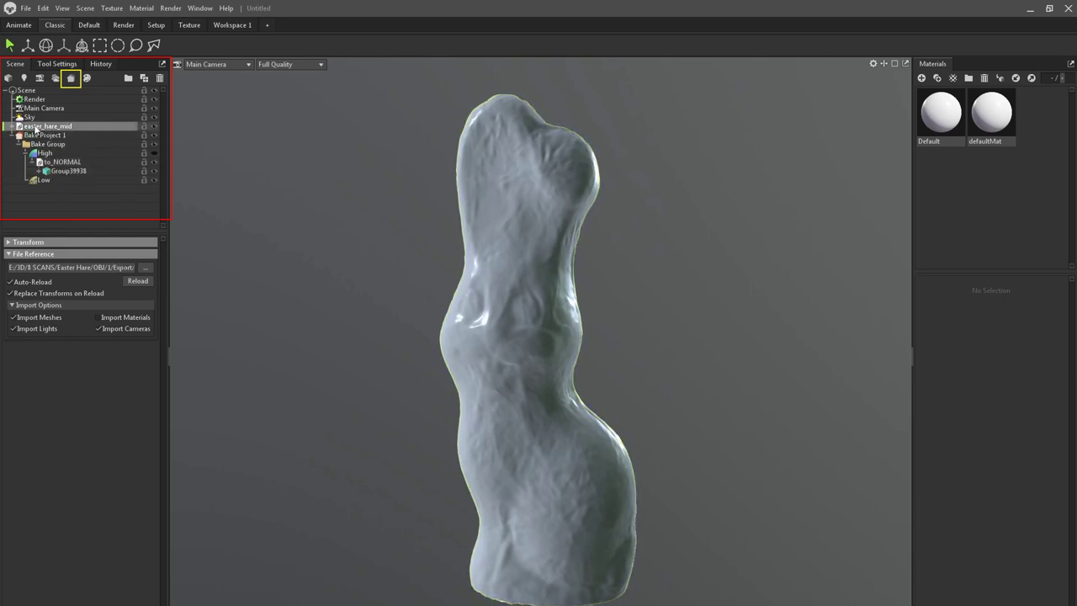
left_click_drag(41, 185, 40, 183)
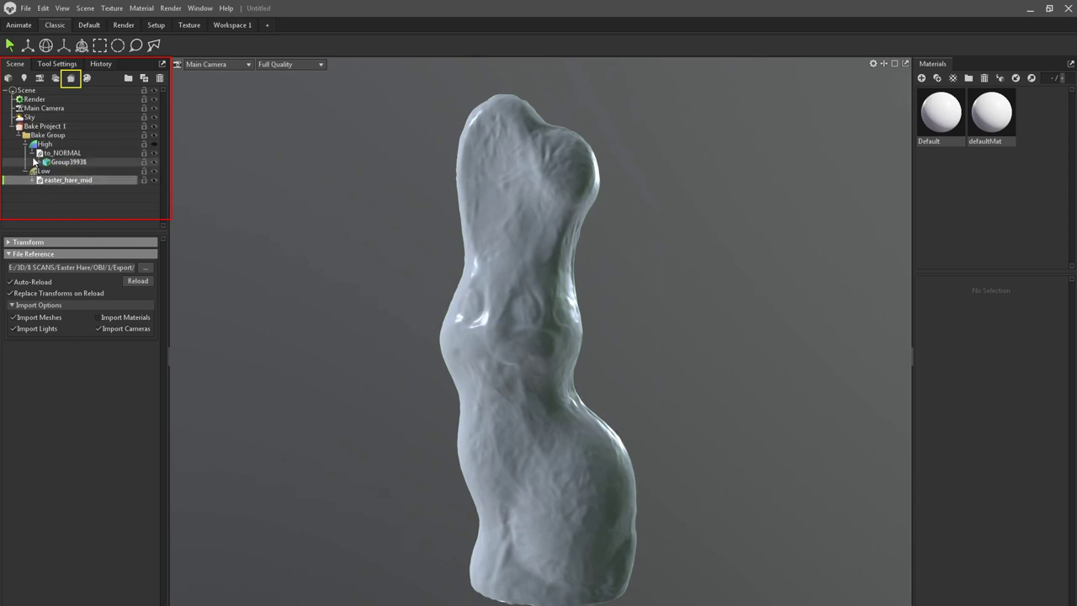
left_click(32, 154)
left_click(25, 145)
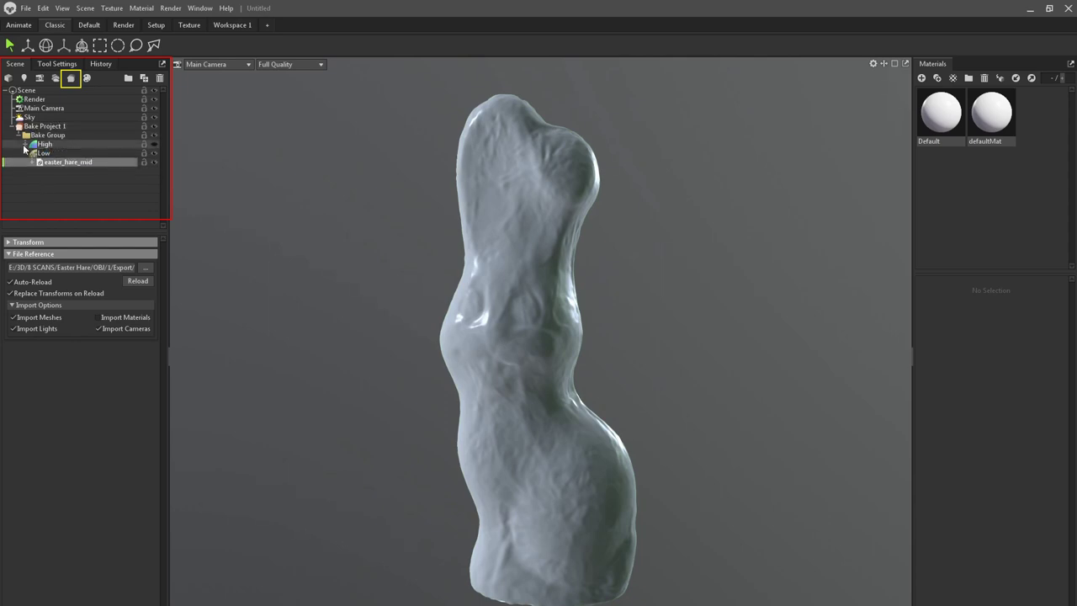
left_click(44, 126)
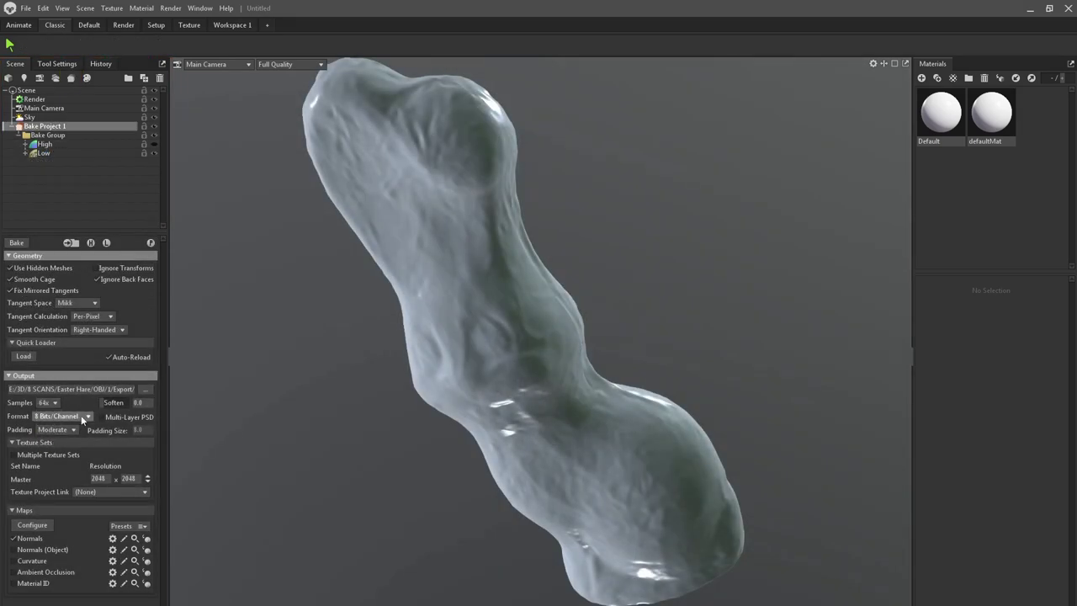
Set 16 bits/channel, 8192 resolution, and disable object-space normals, curvature and Material ID maps
left_click(87, 415)
left_click(89, 432)
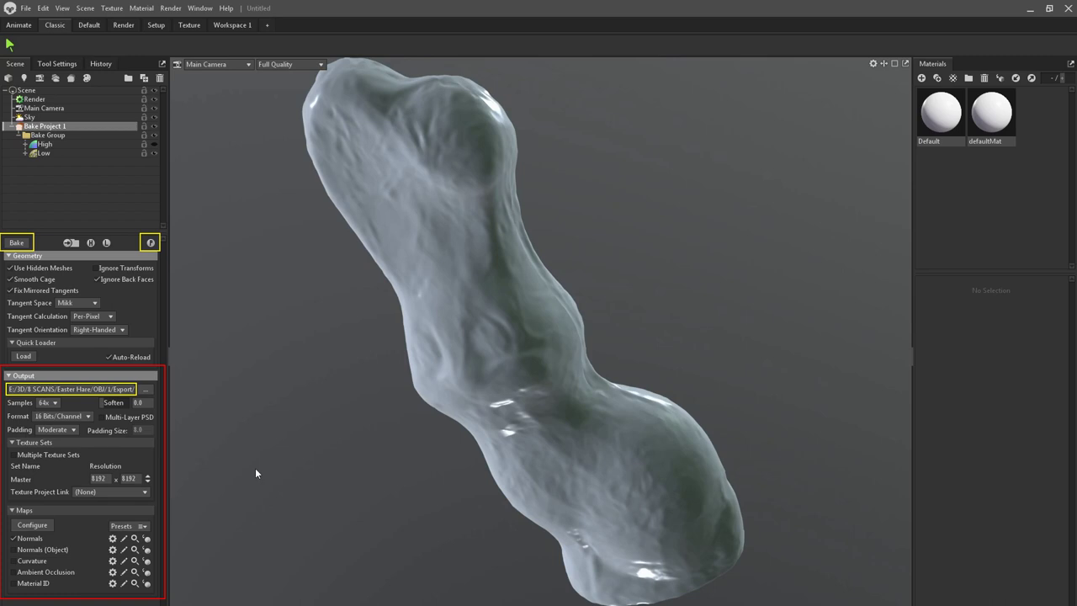
left_click(34, 526)
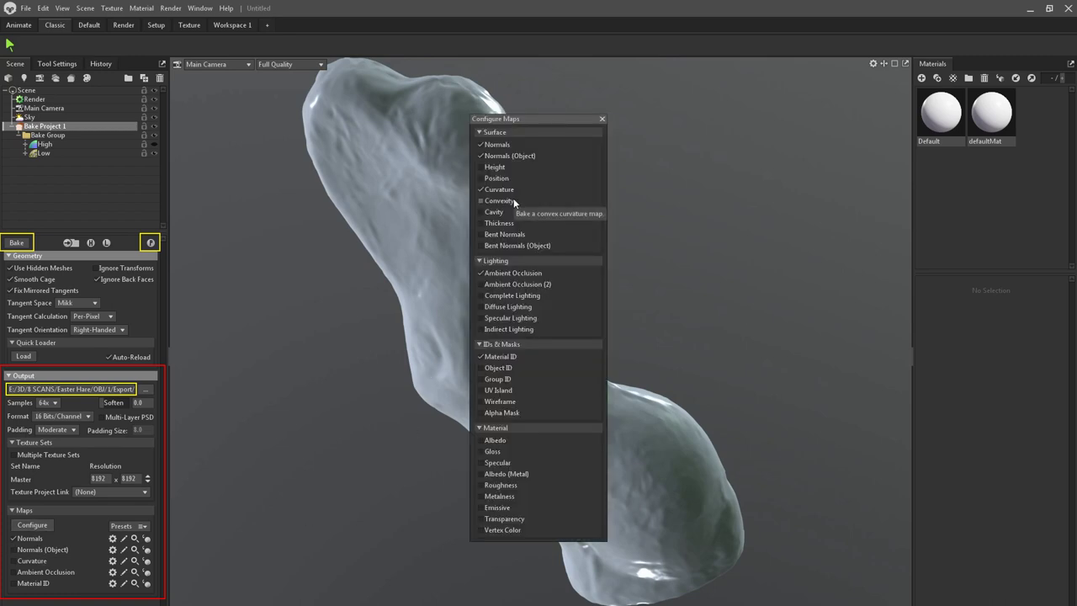
left_click(481, 156)
left_click(481, 189)
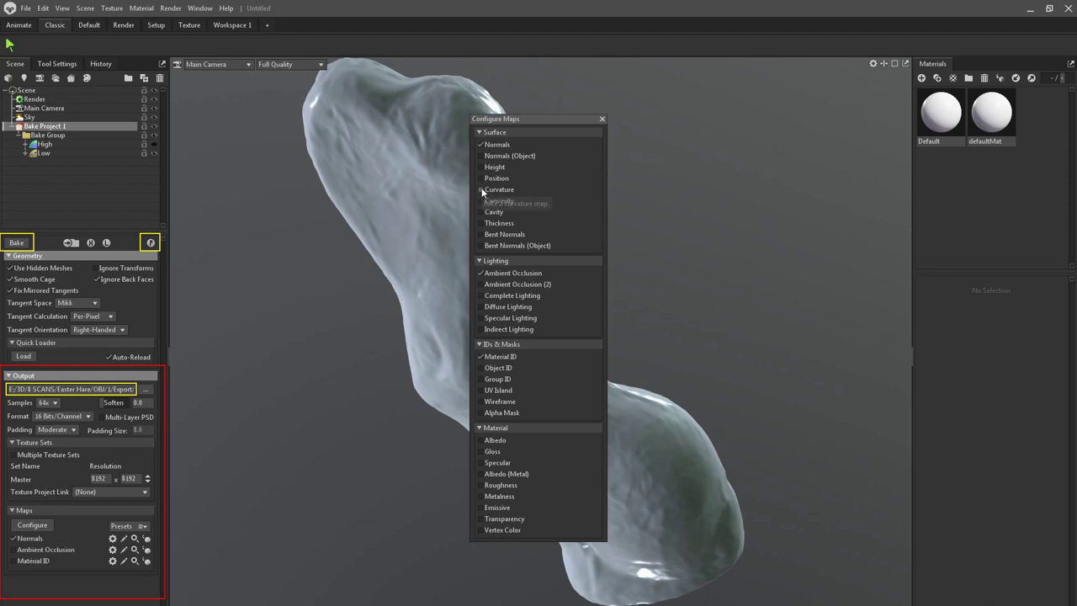
left_click(481, 357)
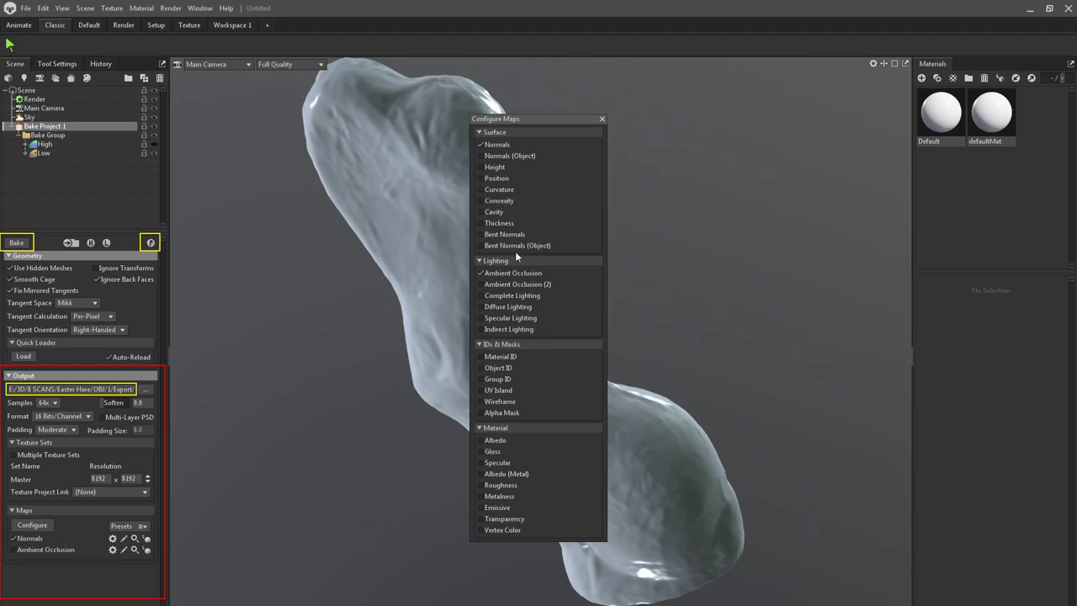
left_click(602, 119)
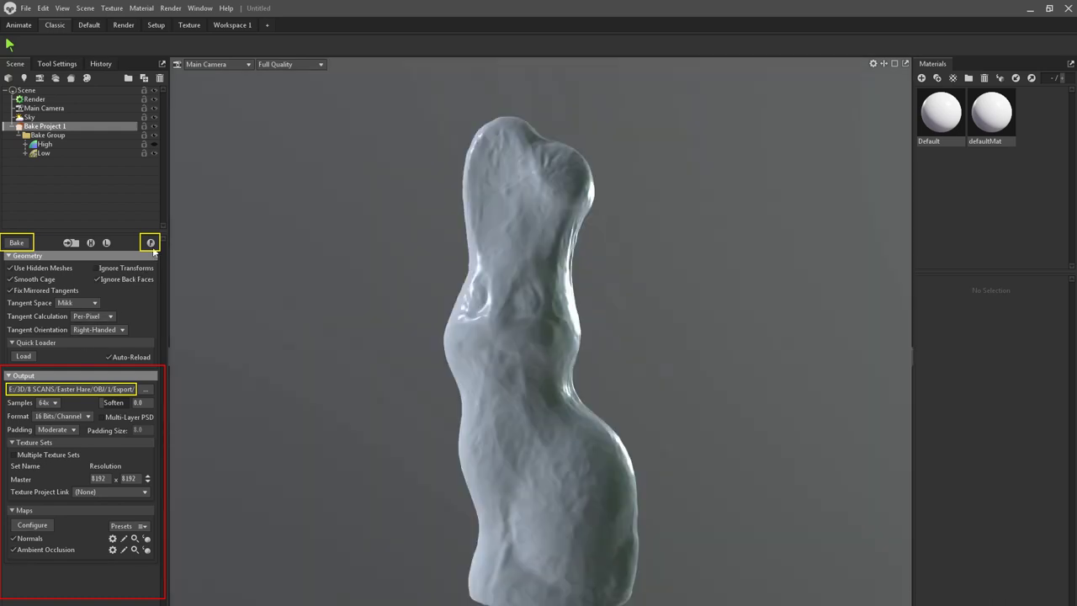
left_click(151, 244)
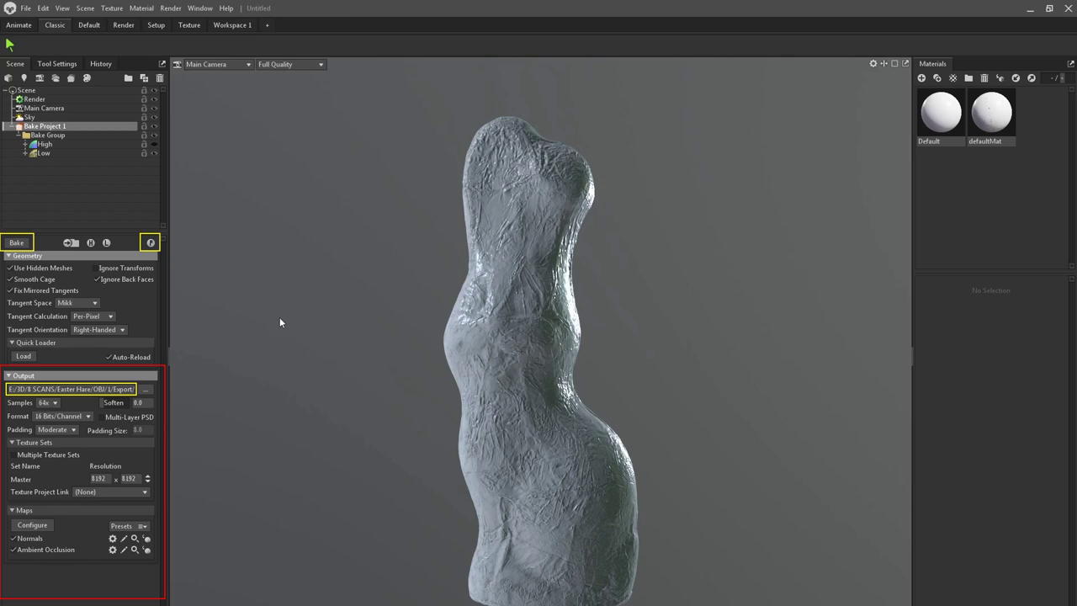
Check defaultMat's foil normal detail from several angles, then run the bake
left_click(991, 112)
mouse_move(689, 385)
left_mouse_down()
mouse_move(664, 397)
mouse_move(730, 533)
mouse_move(630, 466)
mouse_move(445, 390)
mouse_move(619, 482)
mouse_move(631, 415)
mouse_move(715, 446)
left_mouse_up()
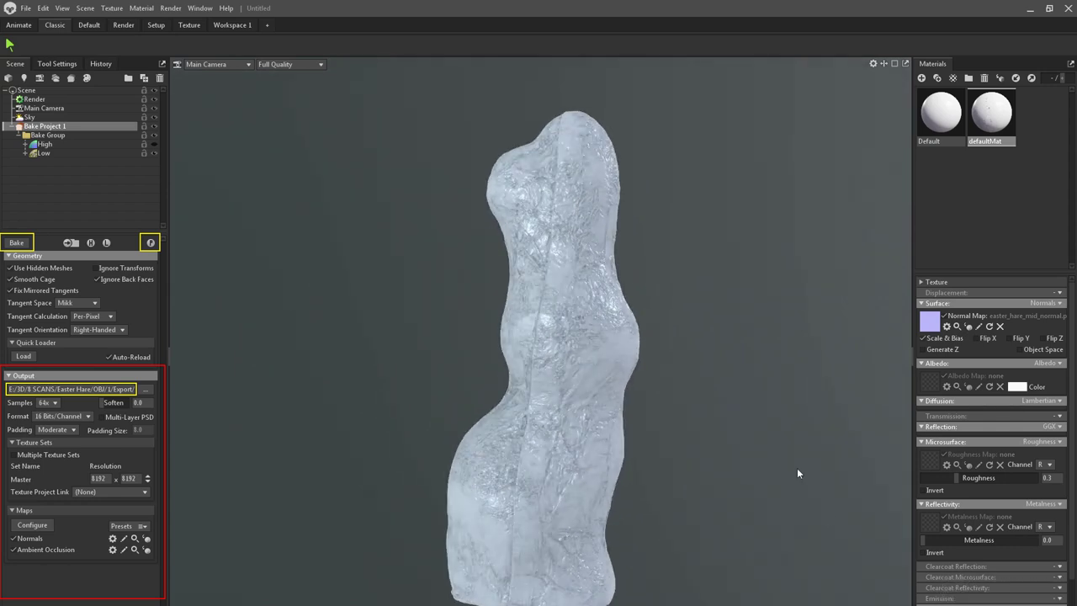
mouse_move(798, 473)
left_mouse_down()
mouse_move(722, 448)
mouse_move(523, 162)
mouse_move(700, 465)
left_mouse_up()
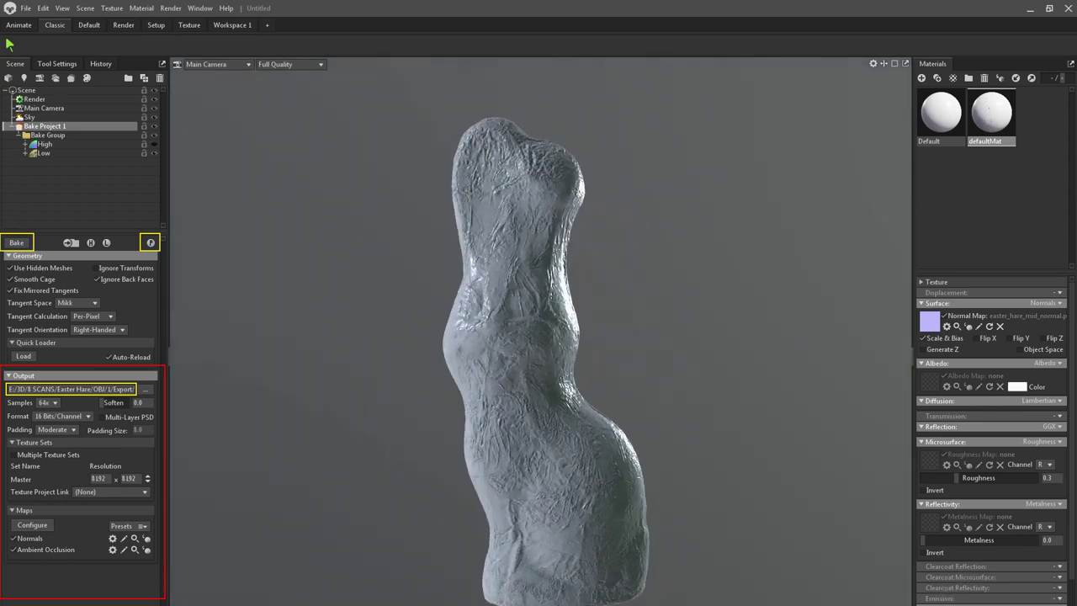
mouse_move(763, 481)
left_mouse_down()
mouse_move(636, 561)
mouse_move(752, 398)
mouse_move(757, 500)
mouse_move(453, 372)
mouse_move(467, 277)
mouse_move(365, 216)
mouse_move(343, 246)
mouse_move(685, 319)
mouse_move(671, 289)
mouse_move(824, 547)
left_mouse_up()
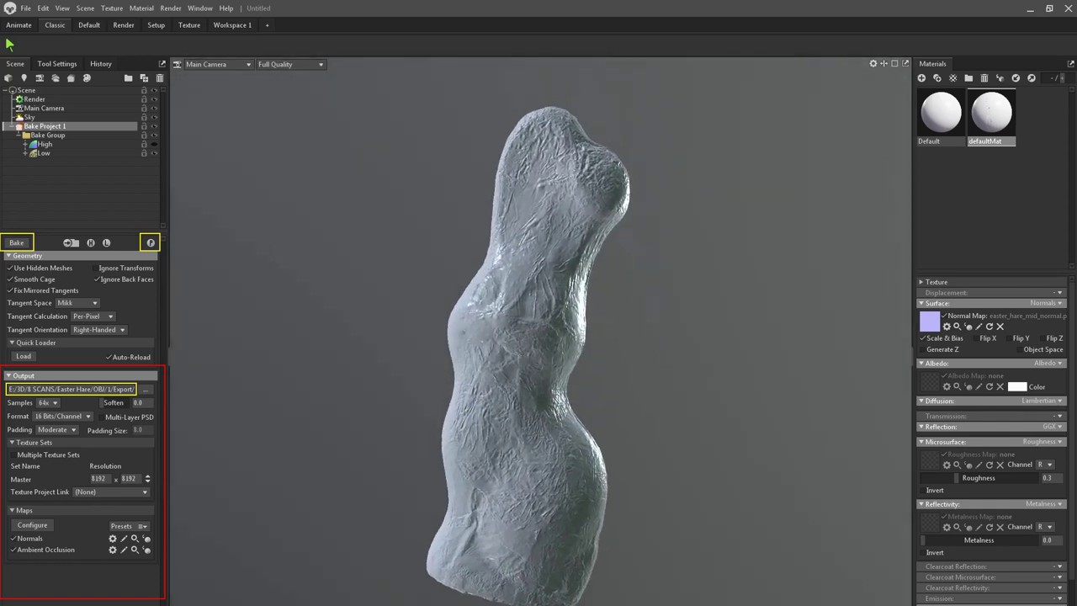
left_click(10, 242)
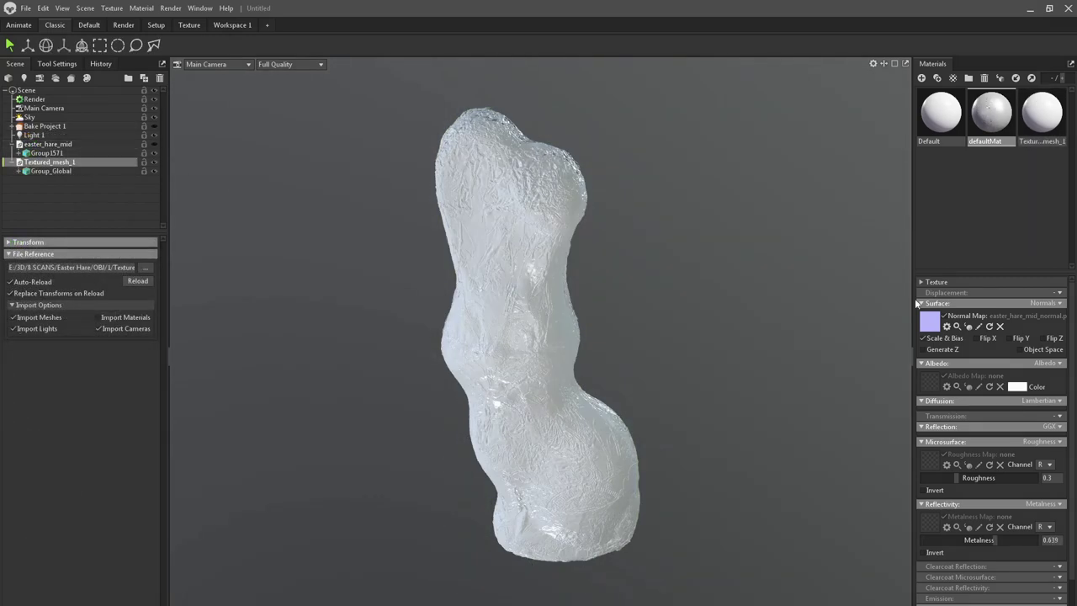
left_click(1040, 123)
left_click(931, 384)
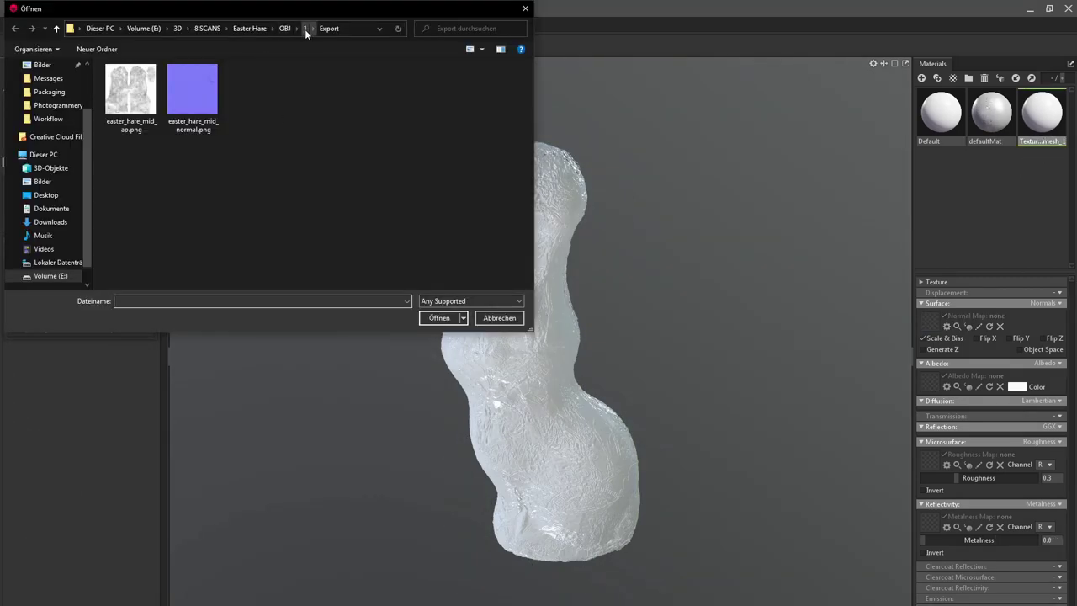
double_click(197, 99)
scroll(661, 347, "up", 2)
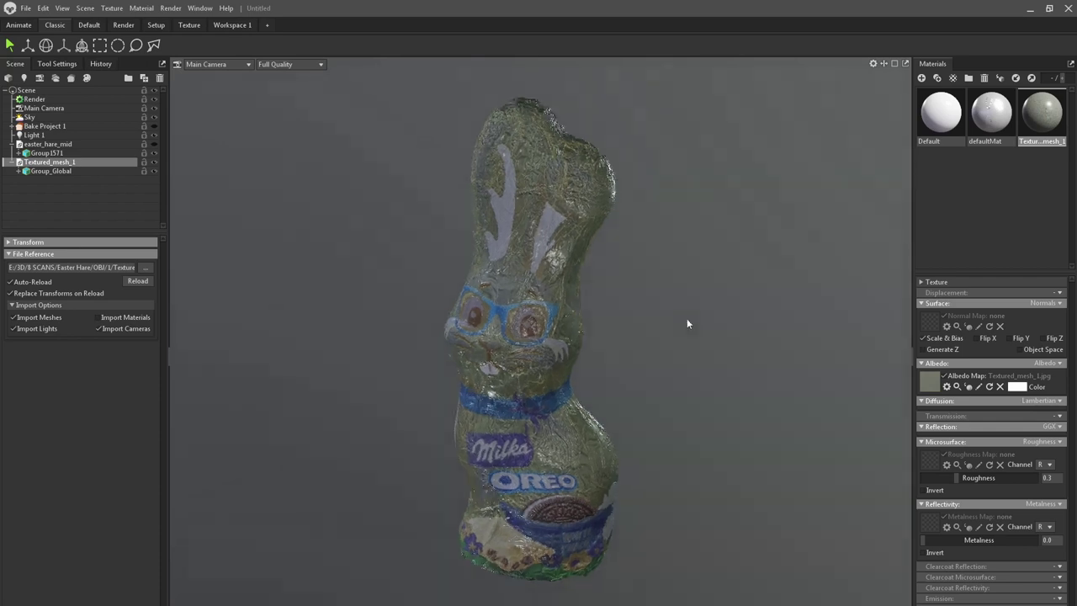
scroll(687, 318, "up", 3)
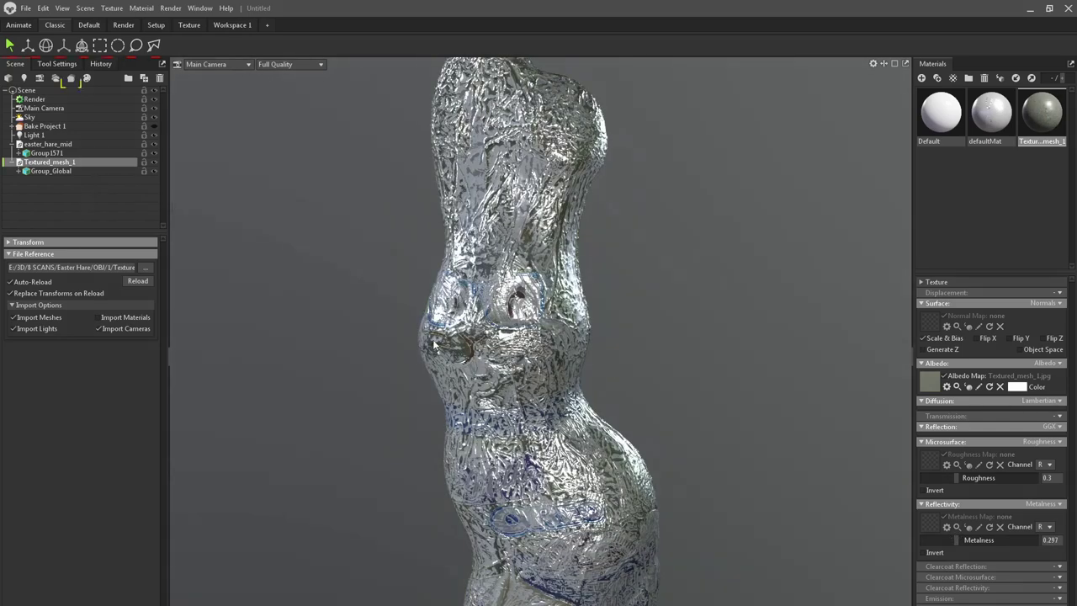
scroll(433, 339, "down", 3)
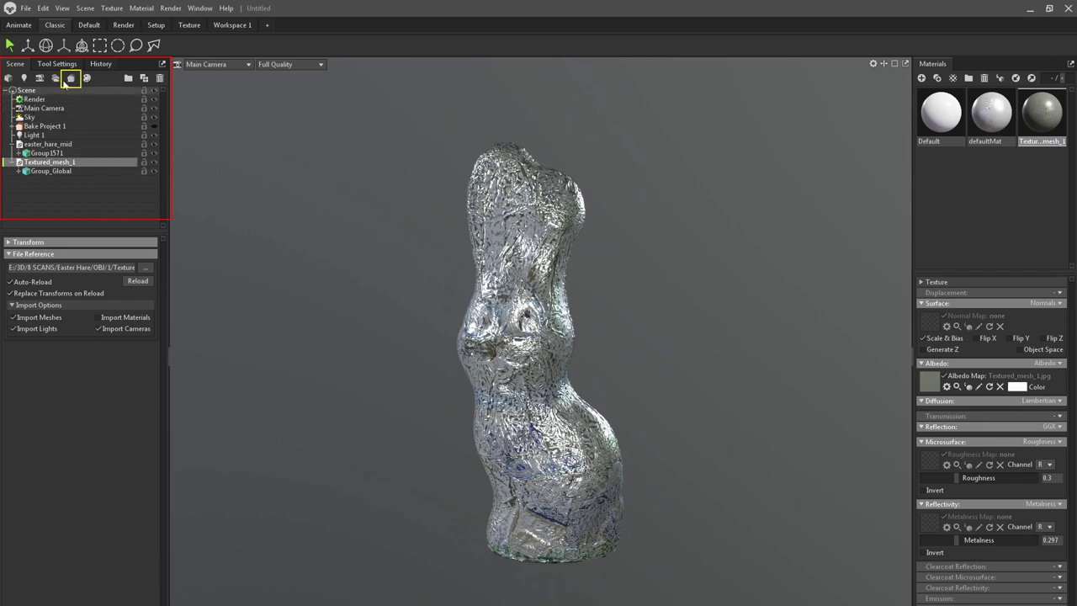
Create a bake project with easter_hare_mid as Low, Textured_mesh_1 as High, and 16-bit output
left_click(69, 79)
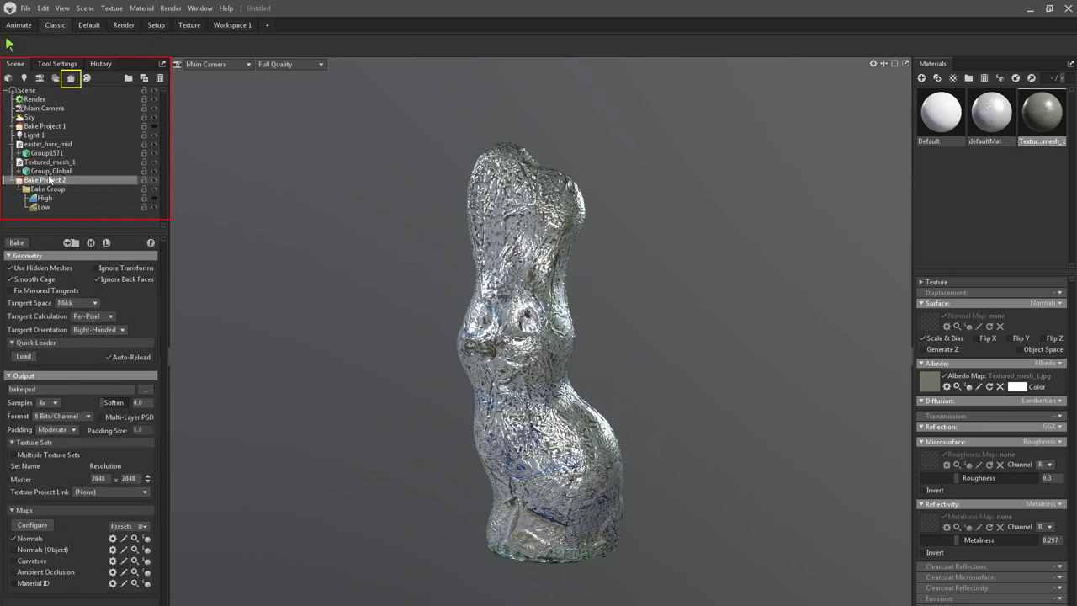
left_click_drag(48, 144, 46, 207)
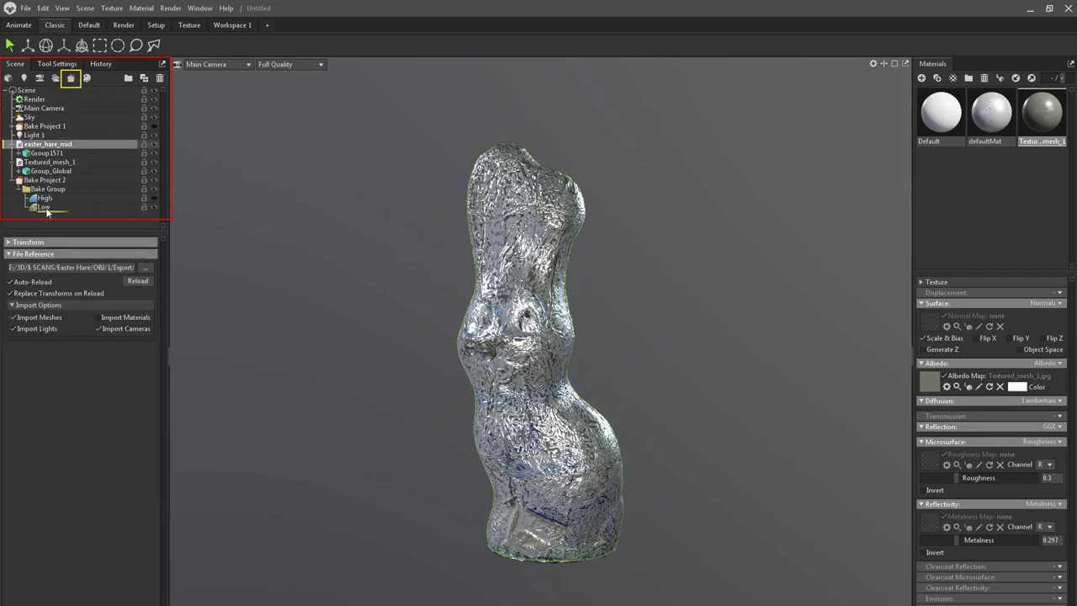
left_click_drag(48, 144, 48, 180)
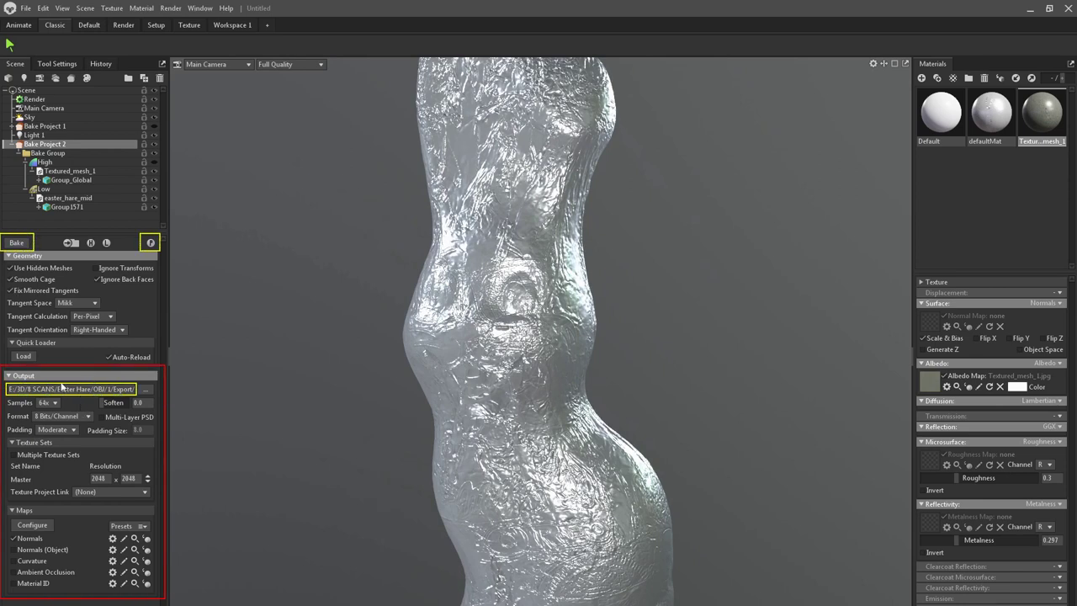
left_click(59, 416)
left_click(65, 437)
Bake only Albedo and Metalness, dropping Normals, Normals (Object), Curvature and Ambient Occlusion
left_click(32, 525)
left_click(481, 144)
left_click(481, 156)
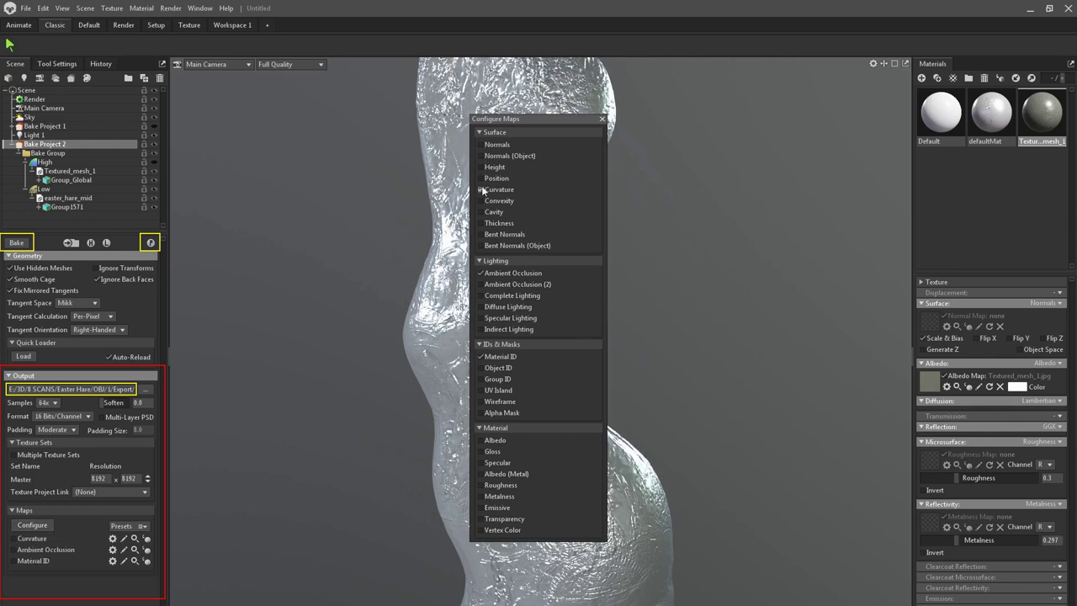
left_click(482, 189)
left_click(481, 273)
left_click(482, 440)
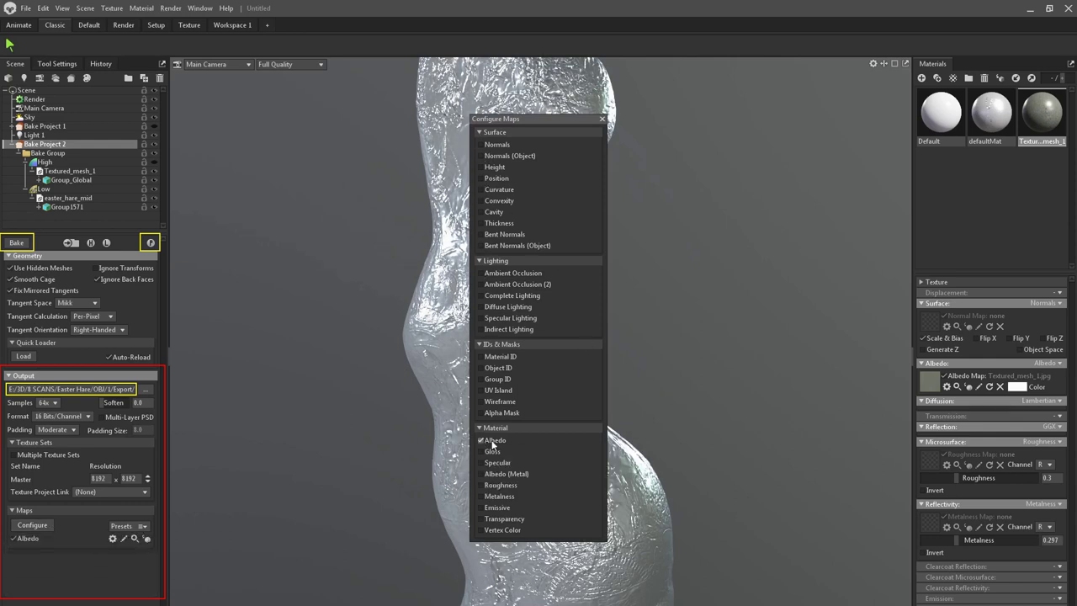
left_click(483, 497)
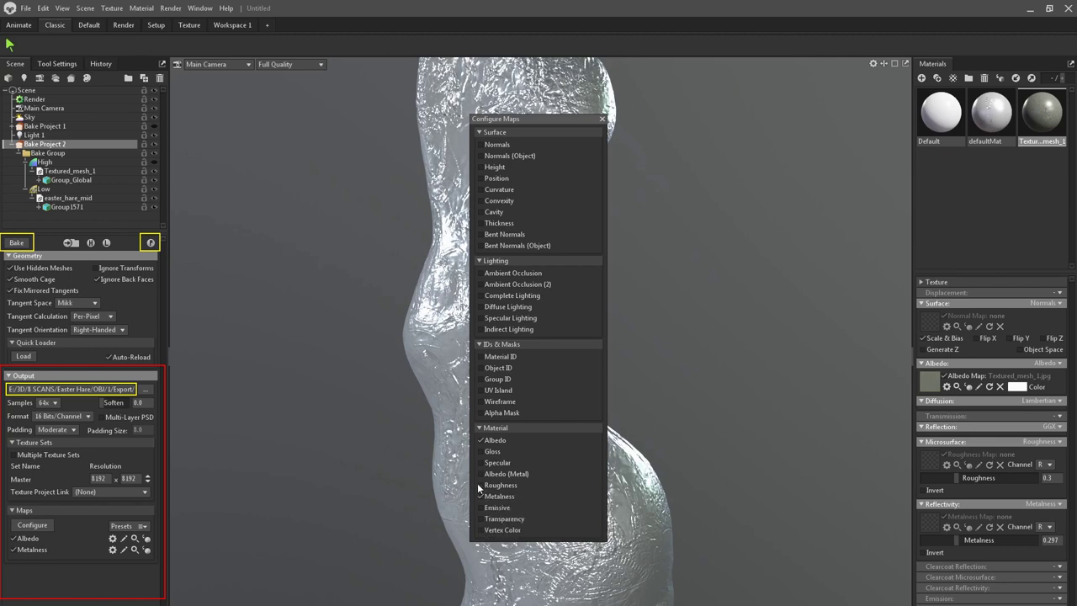
left_click(602, 120)
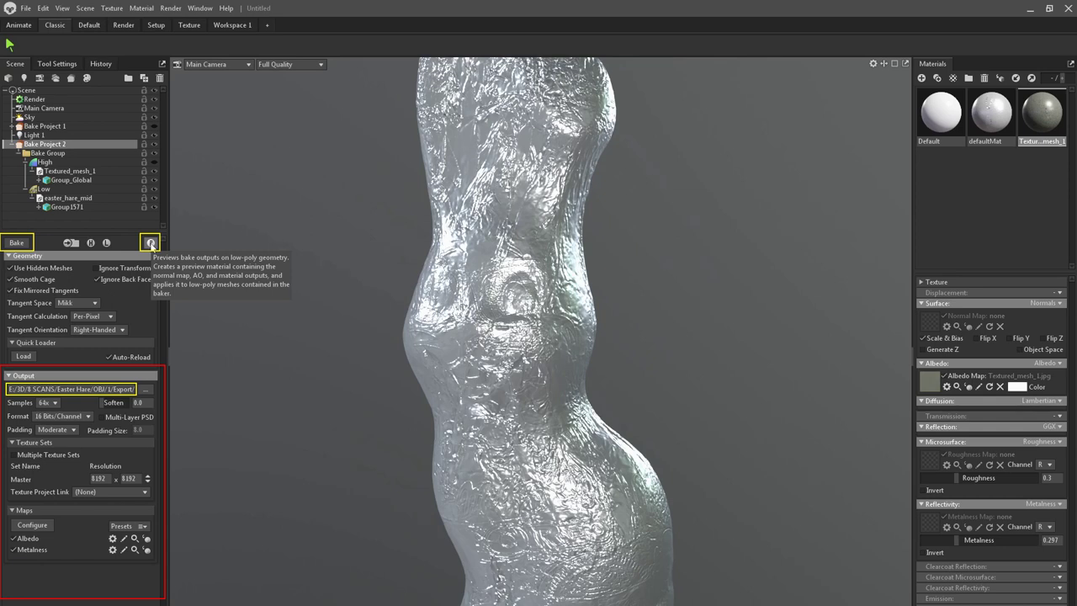
Enable the bake preview on the low-poly bunny, check its material, and bake the maps to disk
left_click(151, 243)
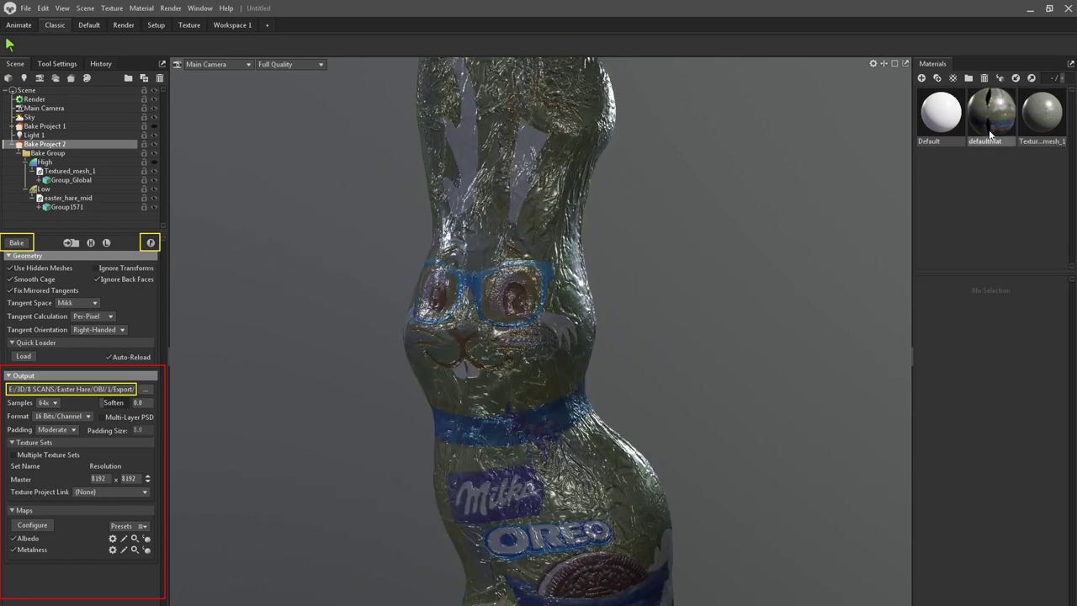
left_click(989, 126)
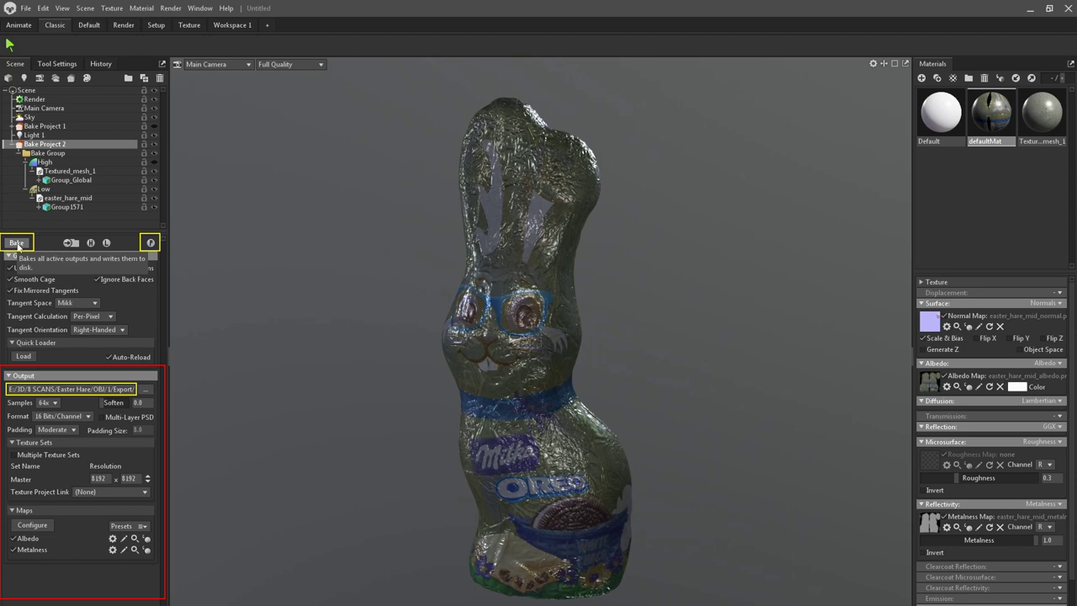
left_click(17, 245)
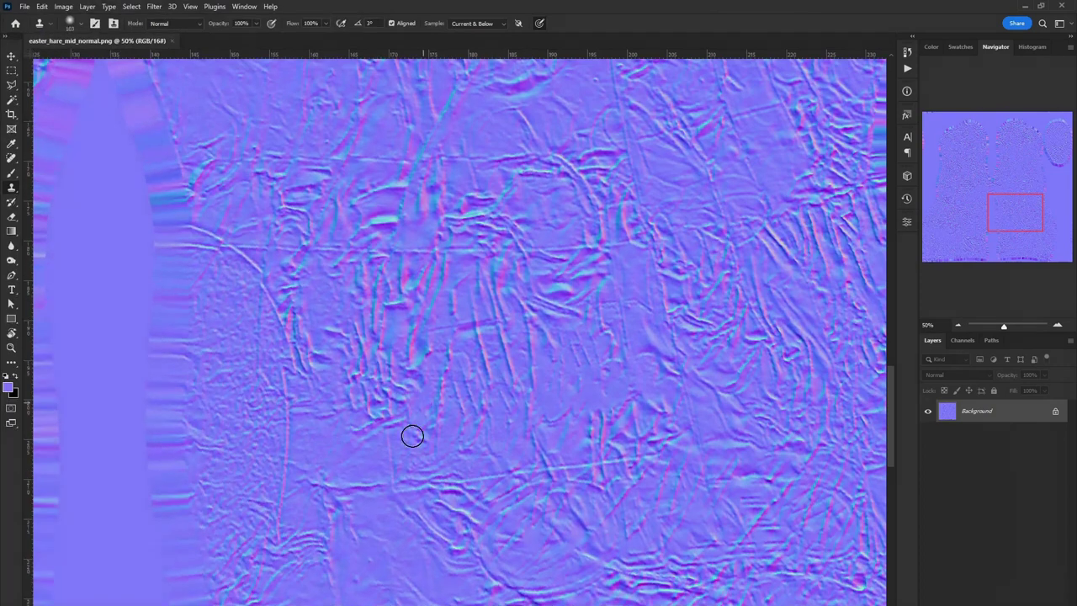
Clone foil wrinkle texture over flaws in the baked normal map, resizing the brush as needed
key("bracketleft")
key("bracketleft")
key("bracketleft")
left_click_drag(509, 474, 573, 468)
left_click_drag(991, 208, 1000, 200)
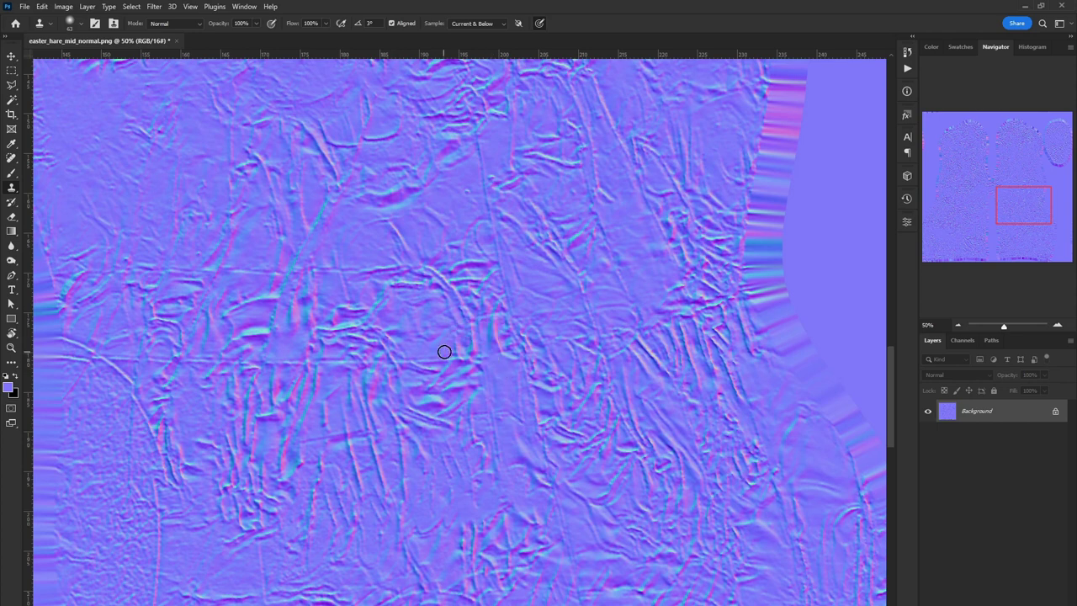
key("bracketright")
key("bracketright")
left_click(325, 329, "alt")
left_click_drag(342, 306, 360, 269)
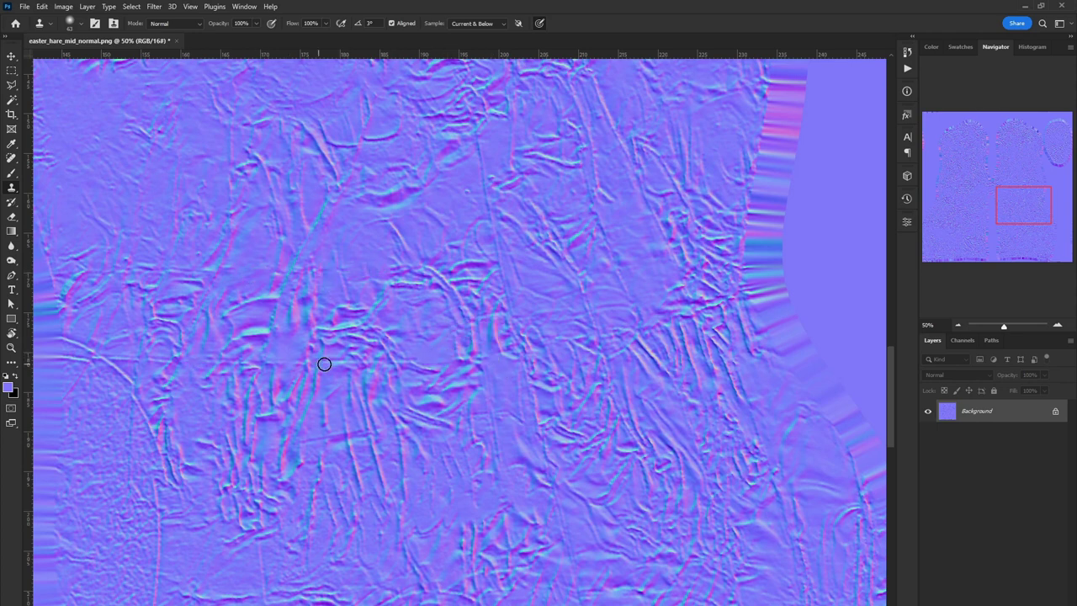
left_click_drag(1023, 210, 1001, 210)
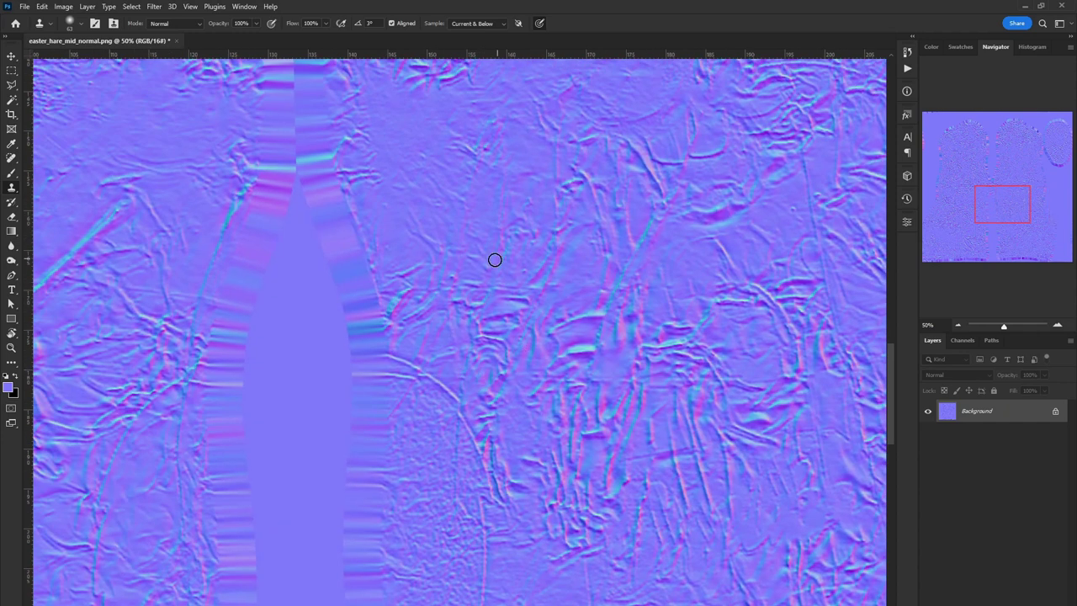
key("ctrl+minus")
key("ctrl+minus")
key("ctrl+plus")
key("ctrl+plus")
key("ctrl+plus")
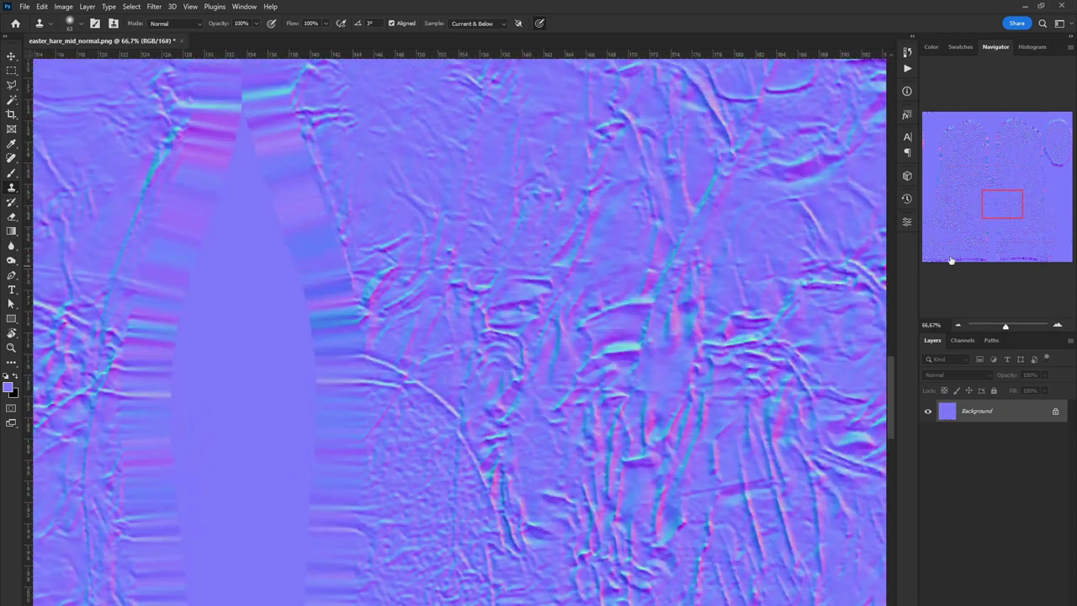
scroll(440, 387, "right", 5)
Try a few freehand Lasso selections on small patches of the normal map, clearing each
right_click(12, 85)
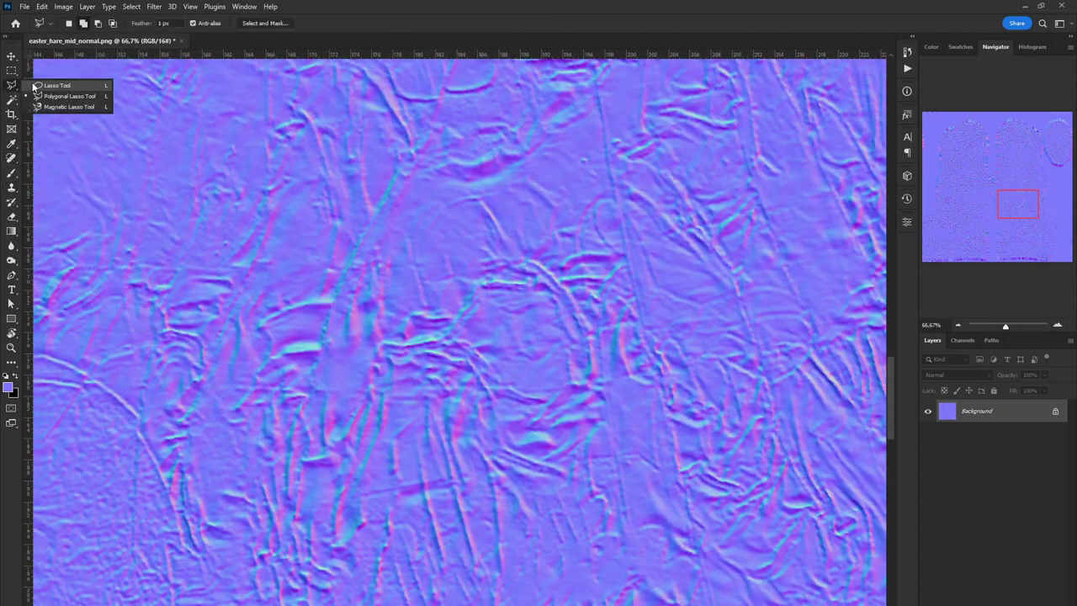
left_click(59, 85)
left_click_drag(467, 494, 469, 494)
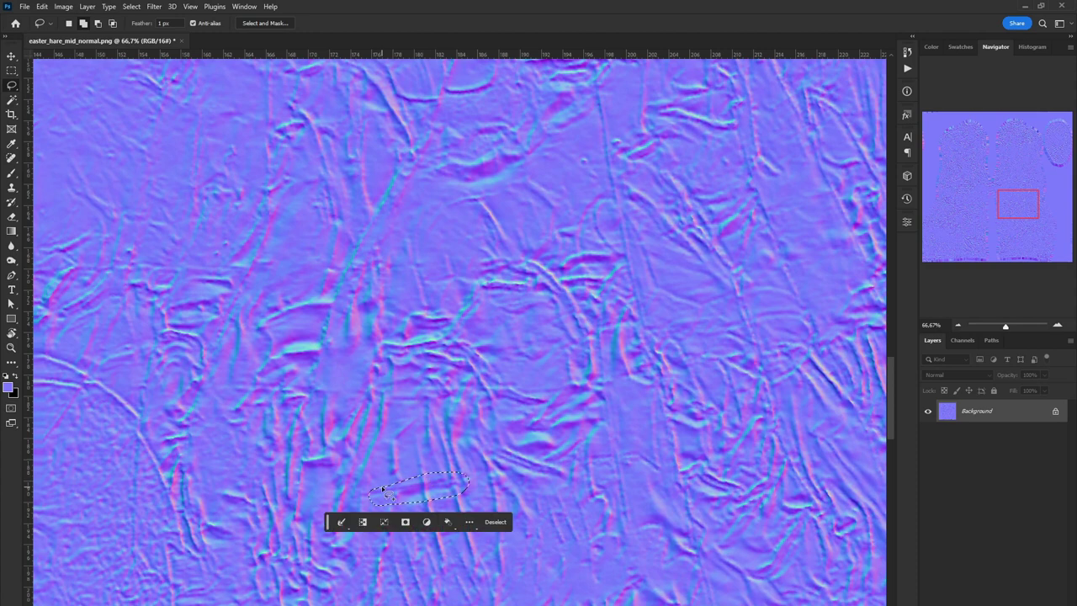
left_click(497, 498)
left_click_drag(511, 397, 505, 396)
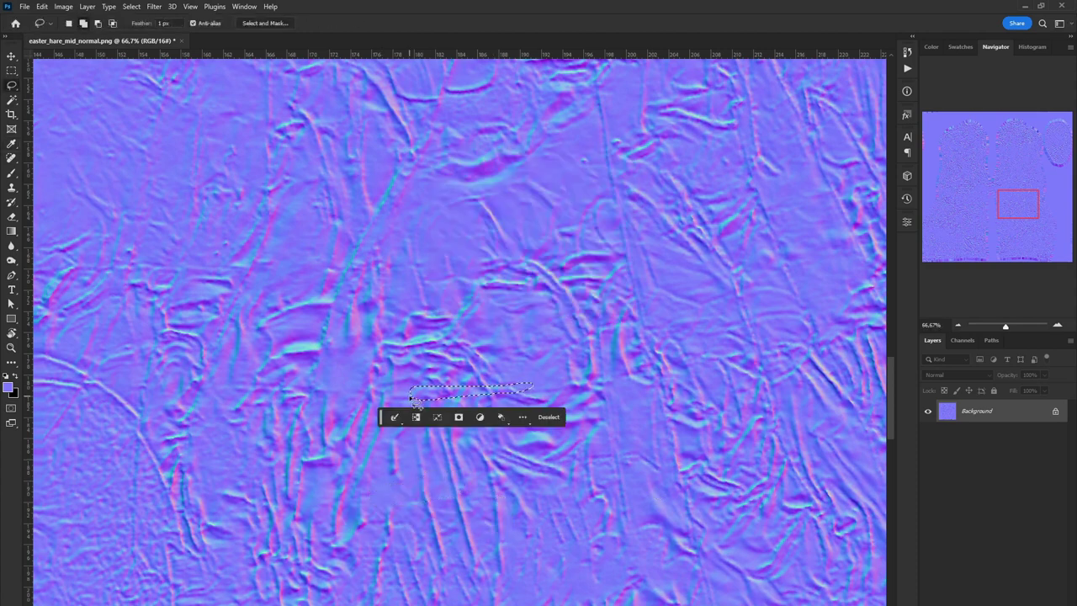
left_click_drag(993, 202, 1021, 203)
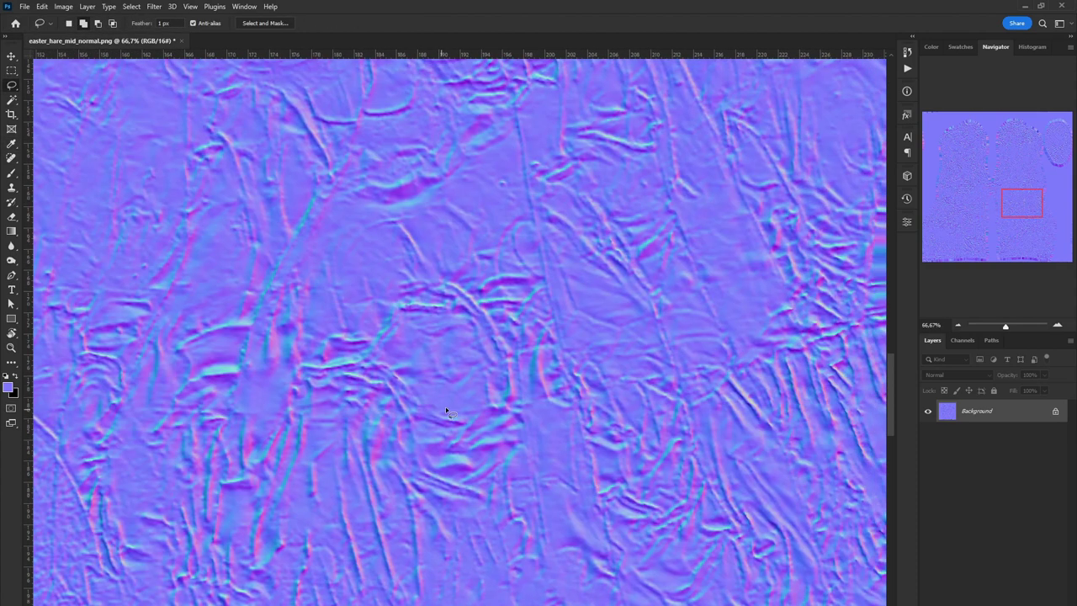
left_click_drag(446, 411, 459, 414)
left_click(643, 455)
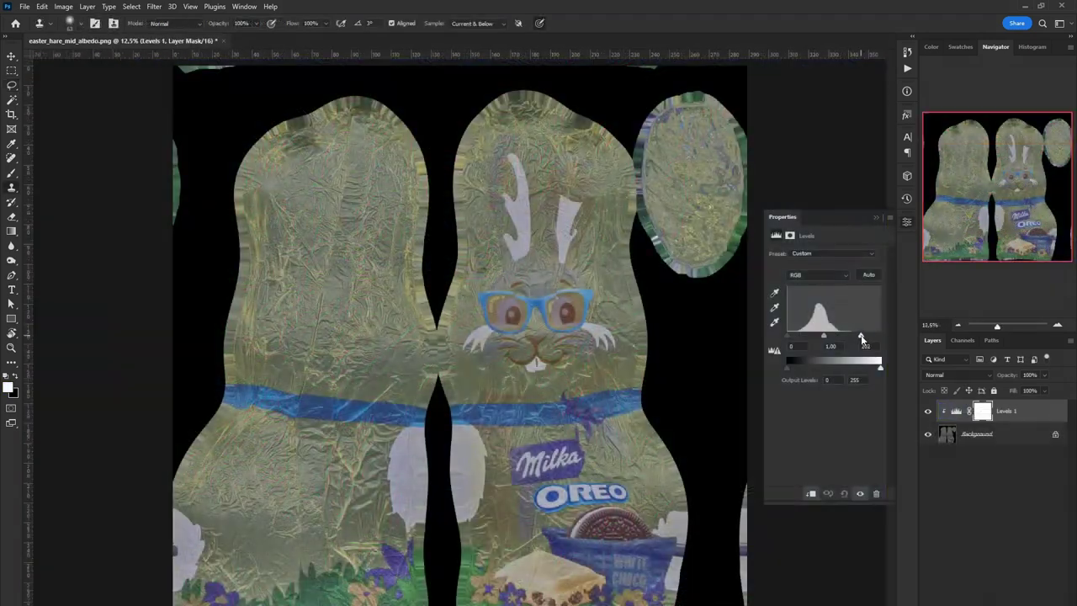
Add a Hue/Saturation adjustment to the albedo with Hue -15 and Saturation +38
left_click(984, 435)
left_click(1014, 603)
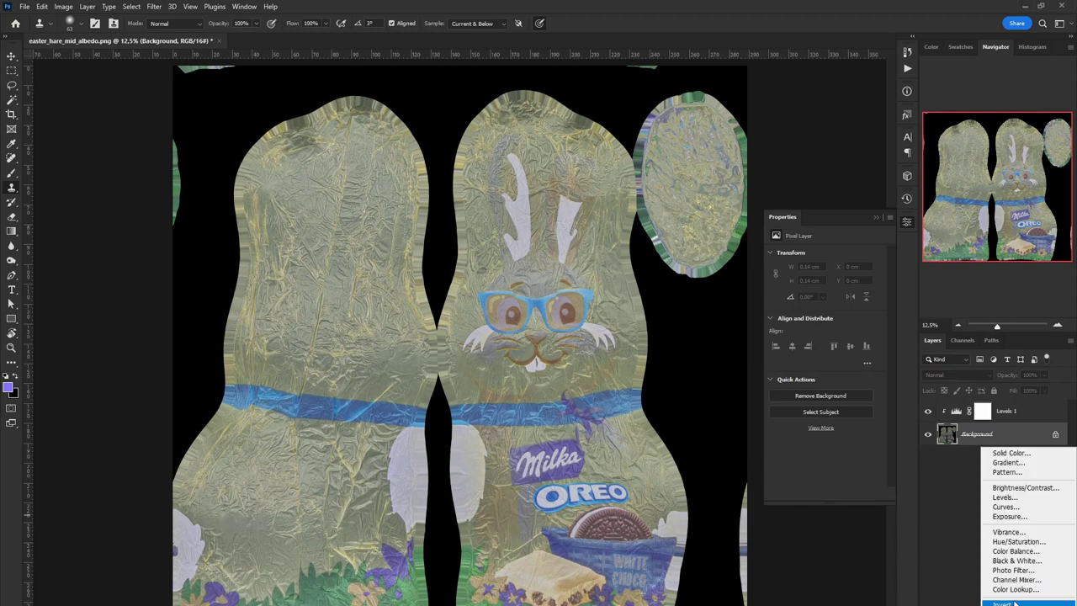
left_click(1019, 541)
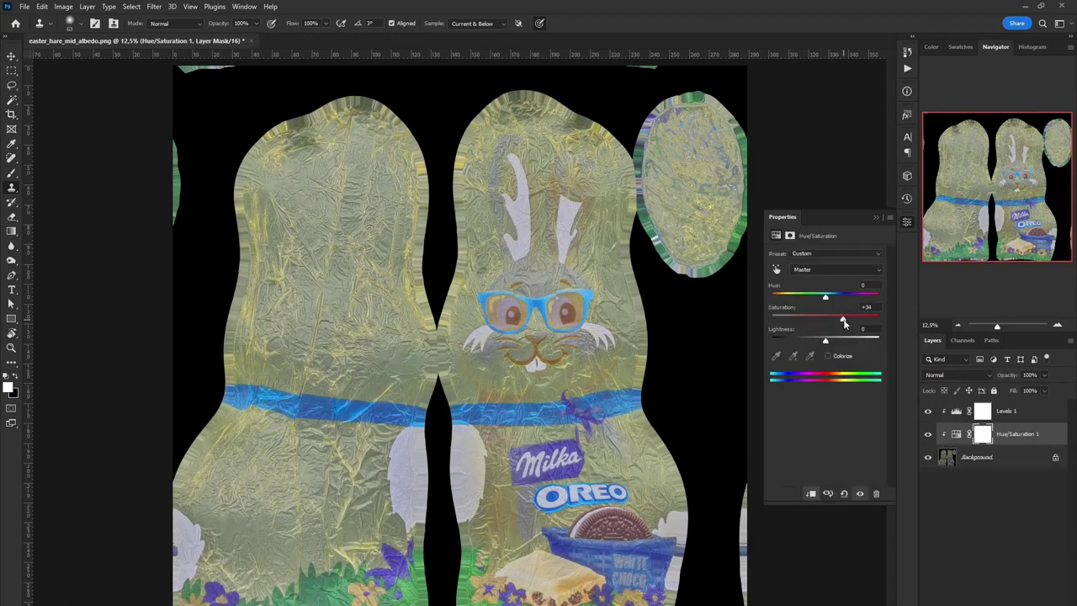
left_click_drag(828, 299, 816, 301)
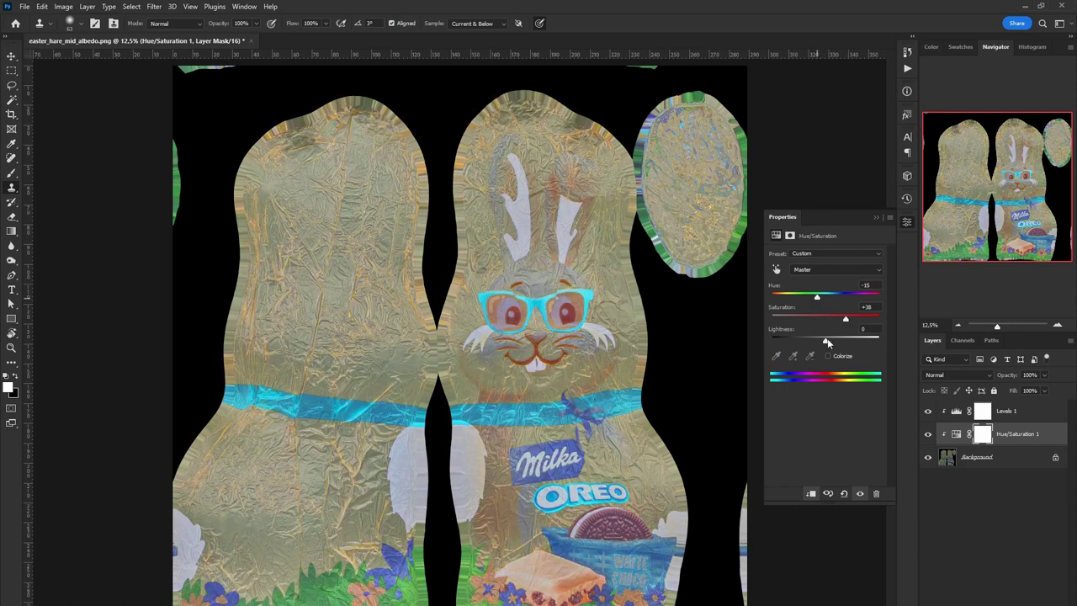
Compare the adjusted albedo, then flatten the adjustment layers into the Background
left_click(929, 457, "alt")
left_click(929, 457, "alt")
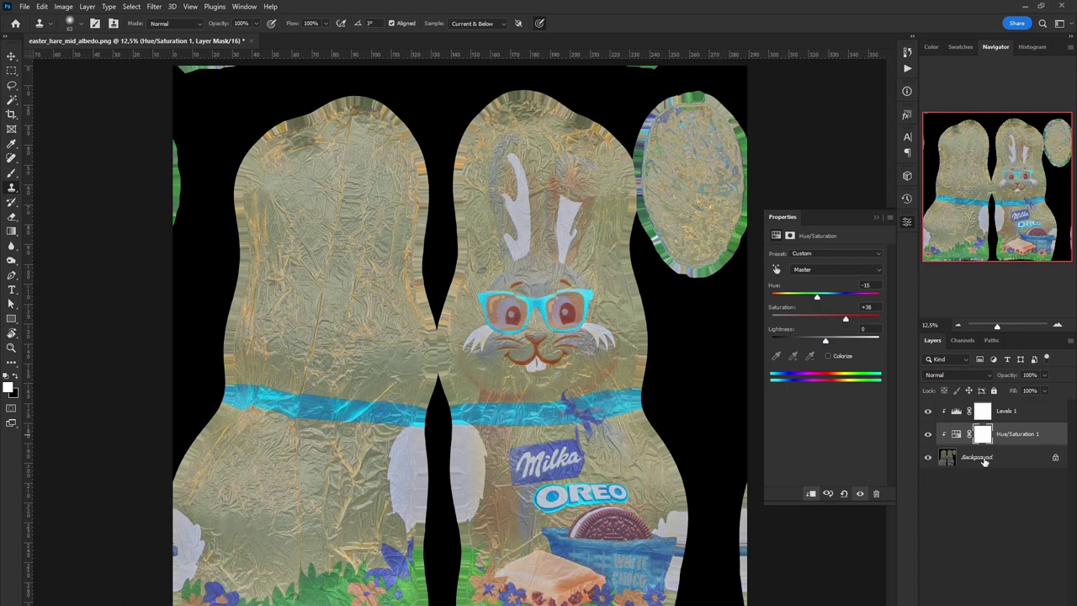
right_click(1027, 434)
left_click(968, 580)
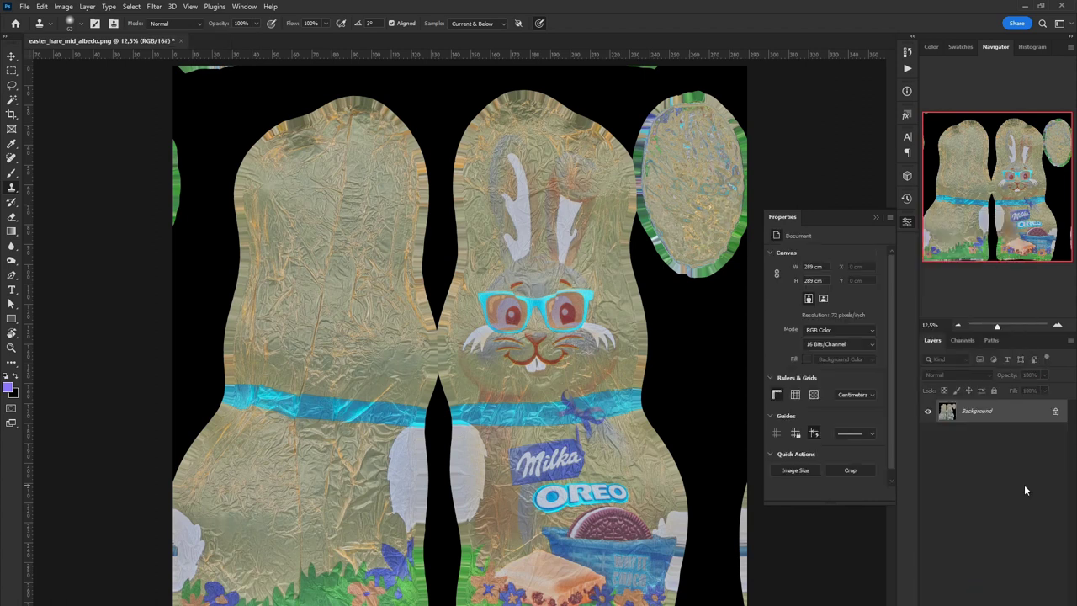
Copy the left bunny's plain foil to a new layer and rotate it over the right oval
key("l")
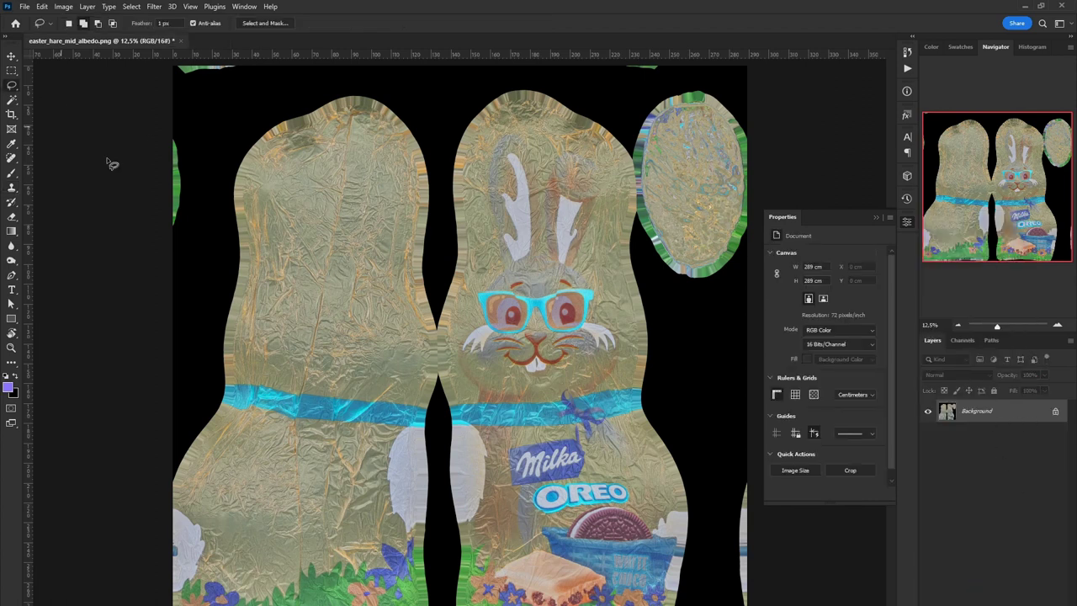
mouse_move(299, 155)
left_mouse_down()
mouse_move(294, 252)
mouse_move(678, 209)
left_mouse_up()
right_click(335, 274)
left_click(353, 354)
key("v")
key("ctrl+t")
left_click_drag(640, 332, 681, 261)
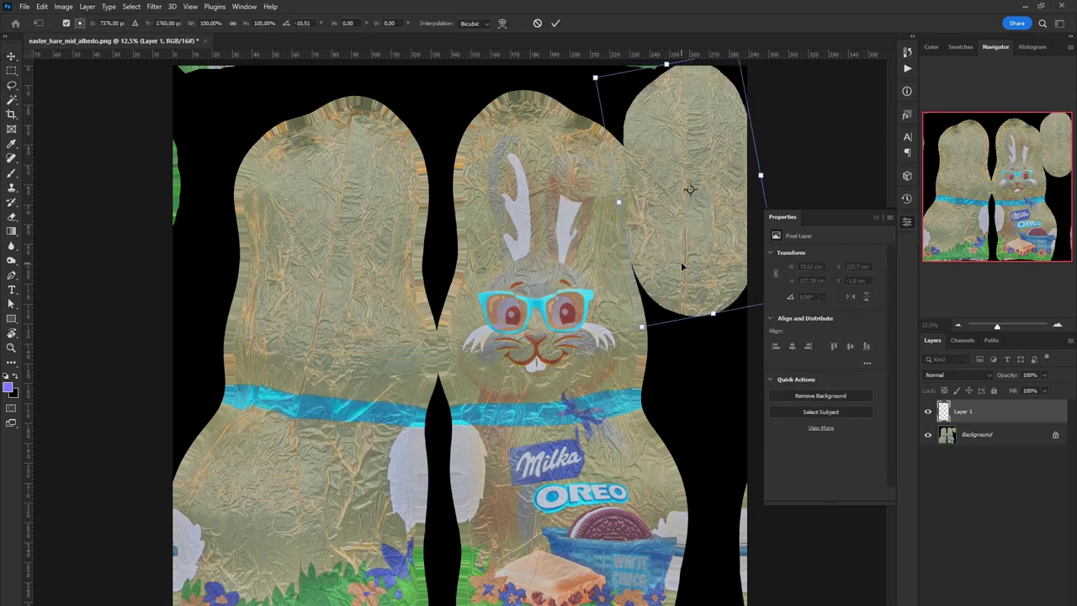
left_click(556, 23)
left_click(928, 412)
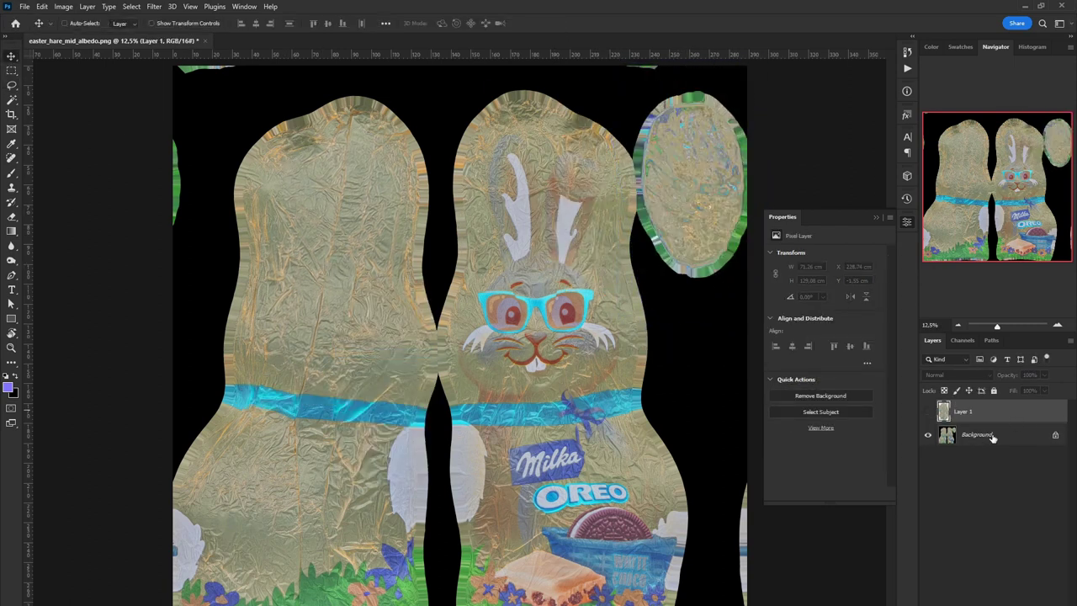
left_click(928, 412)
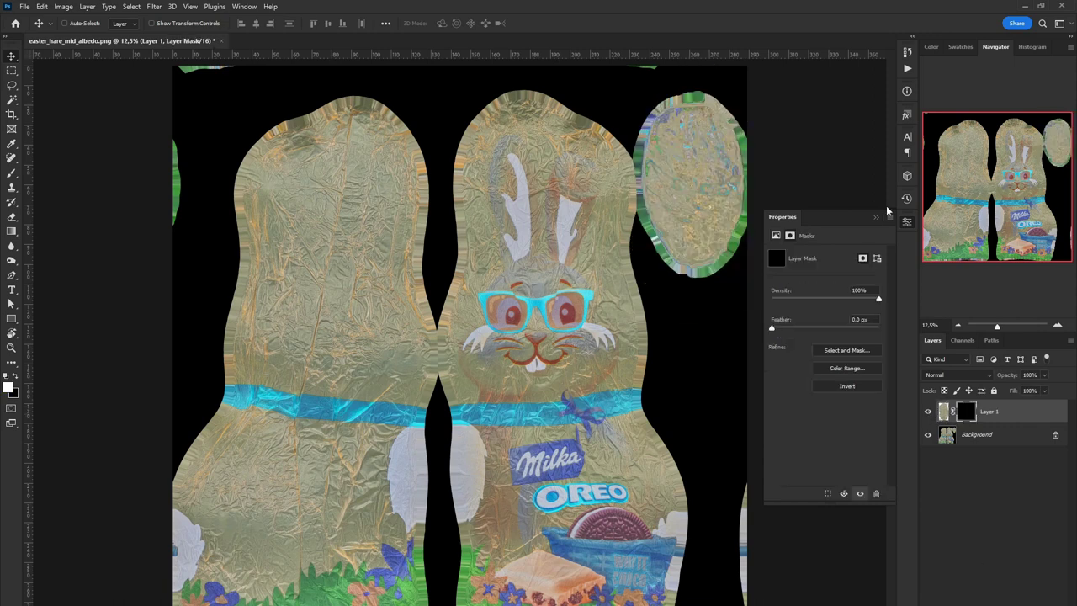
Give Layer 1 a black mask and paint it white to reveal the foil copy inside the oval
left_click(907, 221)
left_click_drag(1009, 185, 1044, 160)
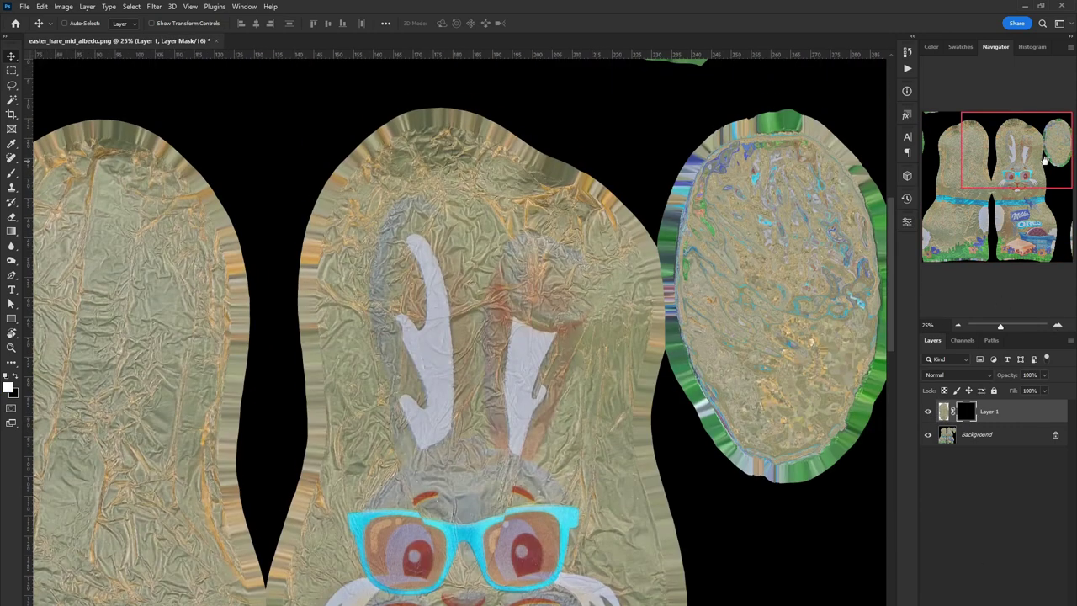
left_click(11, 173)
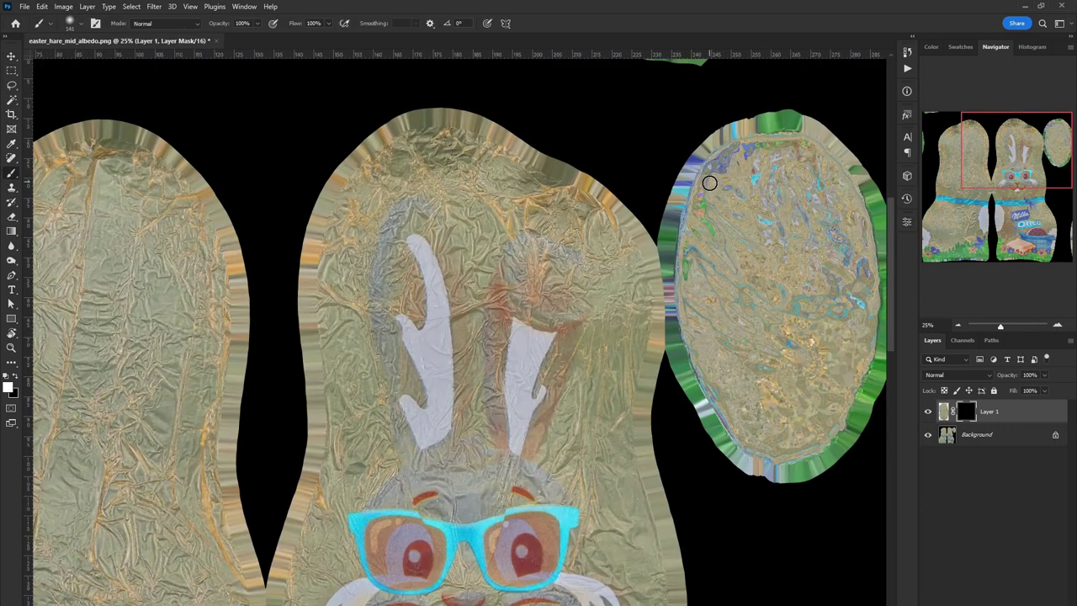
left_click_drag(712, 182, 799, 141)
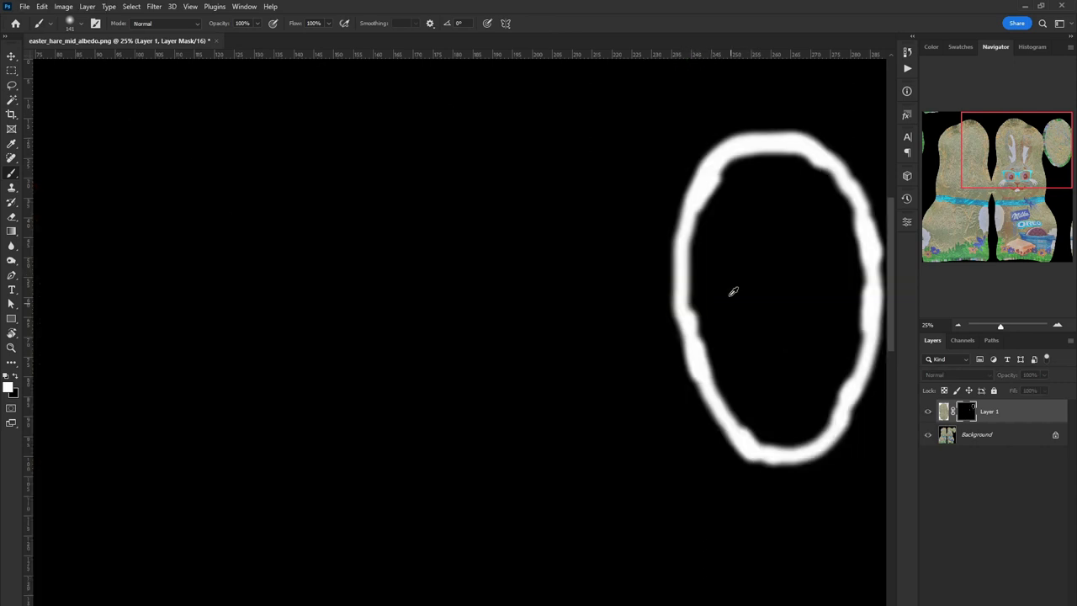
left_click(966, 411, "alt")
left_click_drag(730, 252, 717, 196)
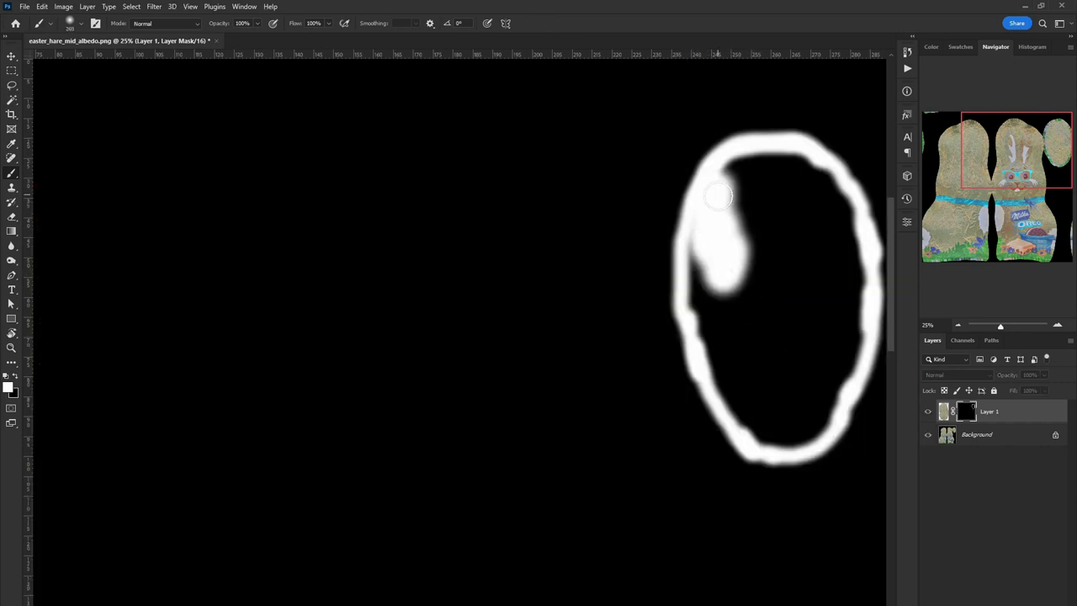
right_click_drag(720, 295, 721, 390, "alt")
mouse_move(715, 333)
left_mouse_down()
mouse_move(746, 175)
mouse_move(744, 244)
mouse_move(800, 428)
mouse_move(841, 284)
mouse_move(812, 195)
mouse_move(758, 301)
mouse_move(791, 395)
left_mouse_up()
left_click(945, 410)
key("ctrl+minus")
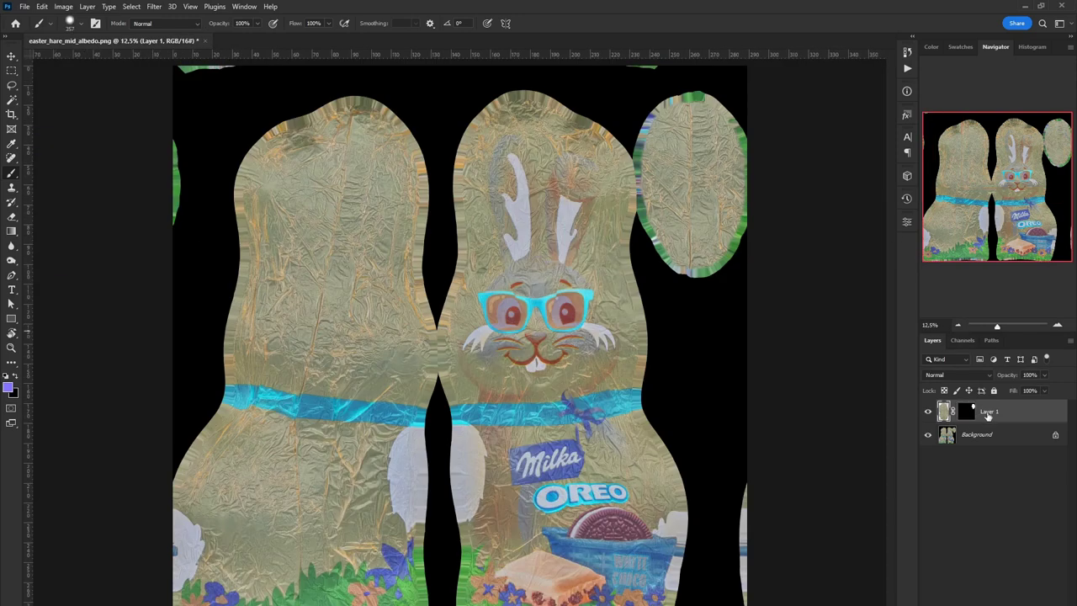
right_click(988, 414)
Add gold-tint adjustment layers and set the Gradient Map's middle stop to about 49% in a paler, brighter gold
left_click(926, 568)
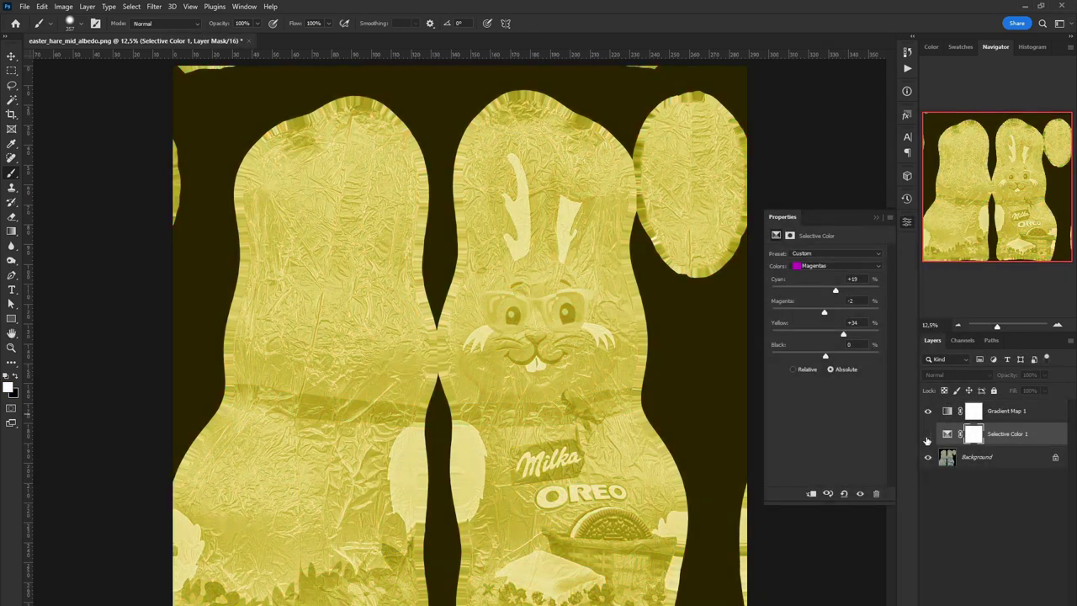
left_click(1002, 410)
left_click(841, 253)
mouse_move(917, 322)
left_mouse_down()
mouse_move(890, 322)
mouse_move(923, 322)
left_mouse_up()
left_click_drag(799, 322, 811, 323)
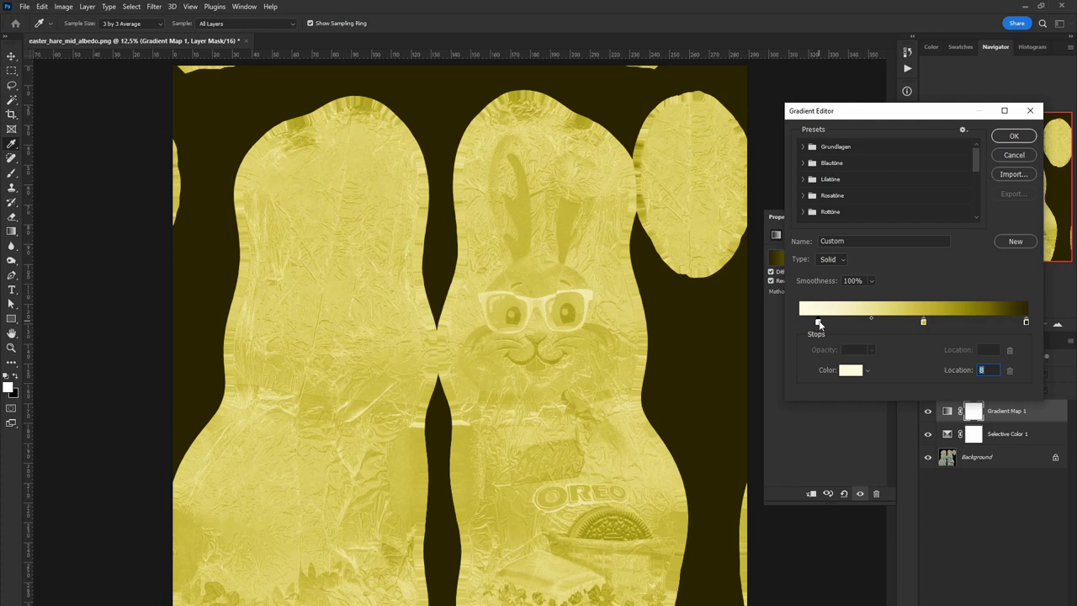
left_click_drag(923, 322, 909, 323)
left_click(848, 372)
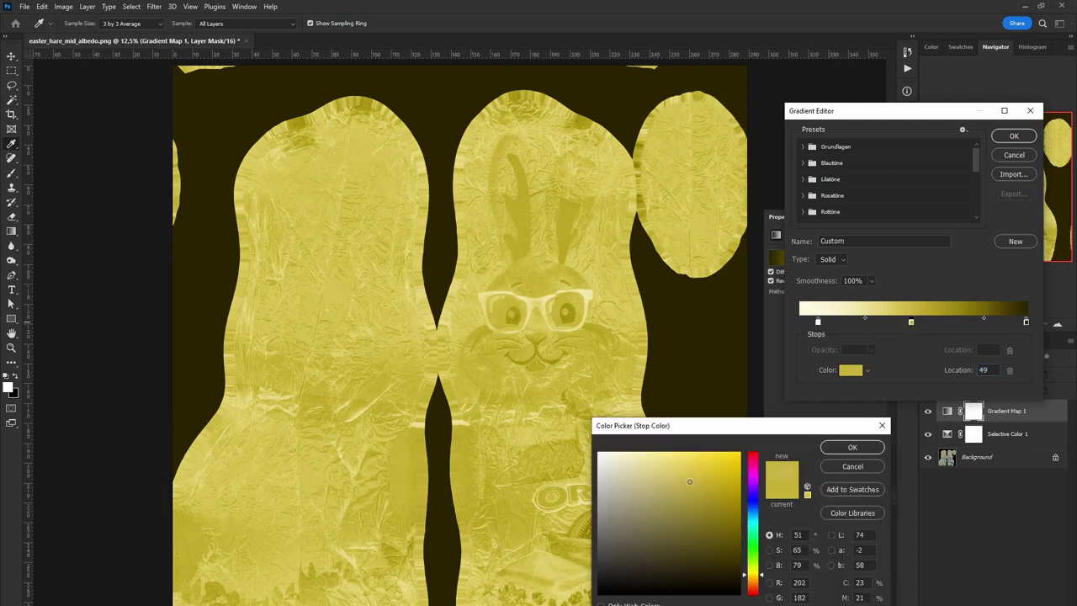
left_click(681, 492)
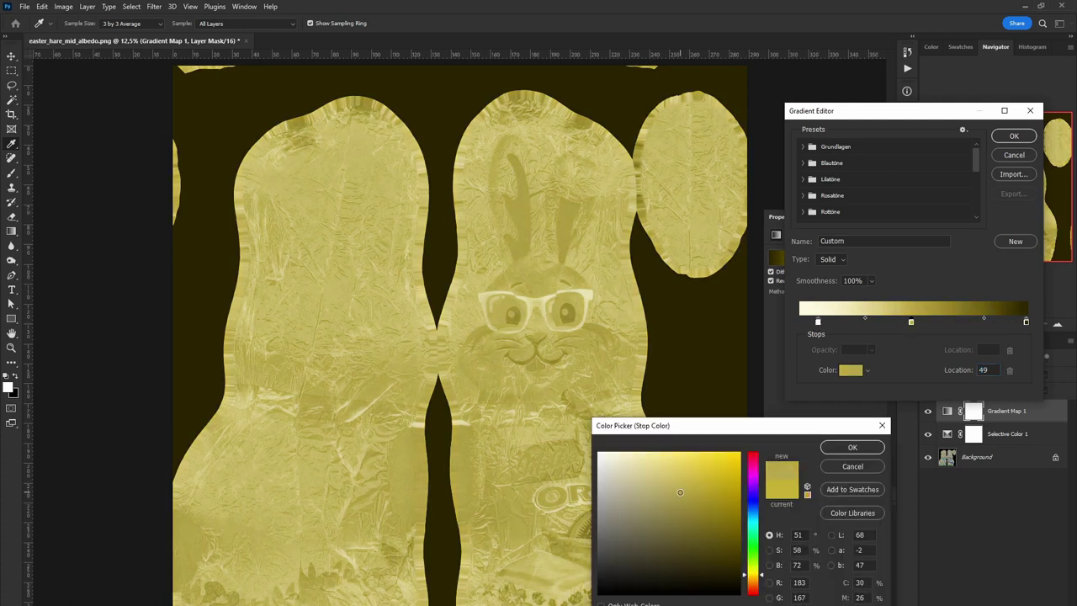
left_click_drag(683, 490, 686, 482)
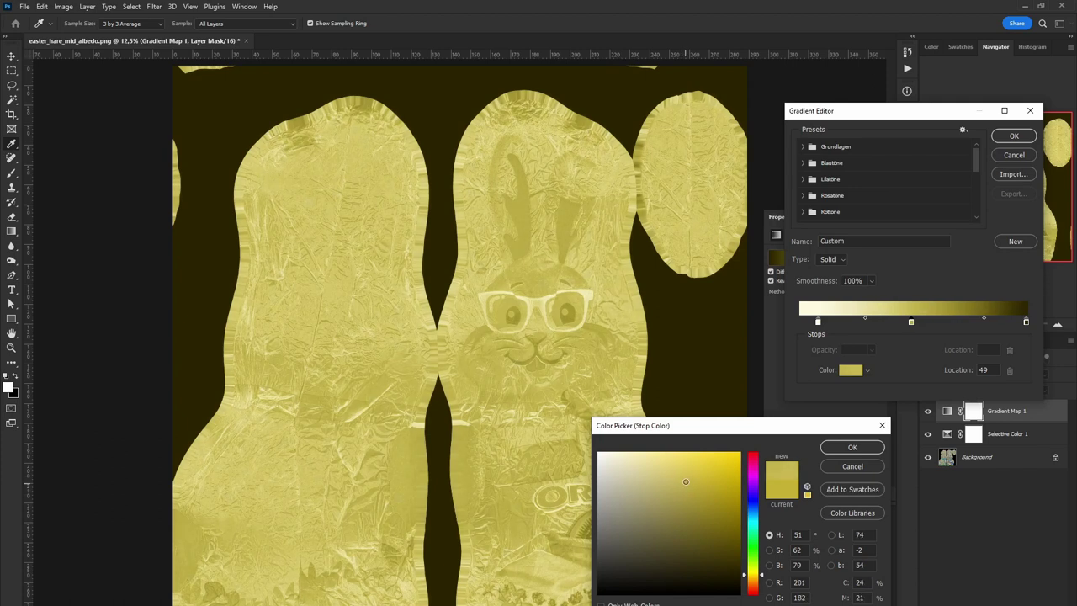
key("Return")
key("Return")
Flatten the Selective Color and Gradient Map layers into a single Background
left_click(950, 436)
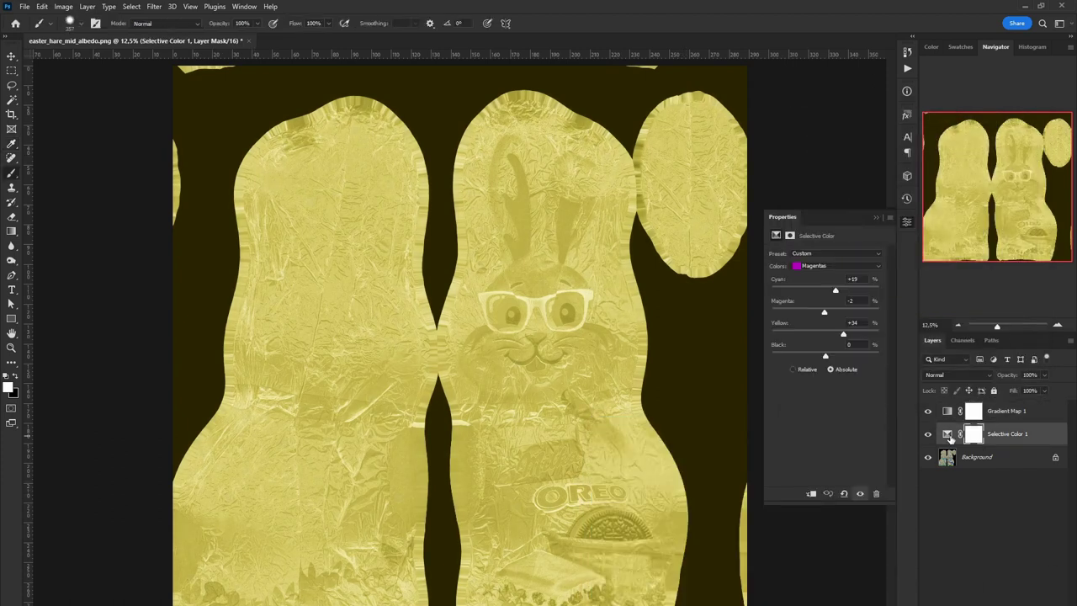
right_click(988, 437)
left_click(959, 569)
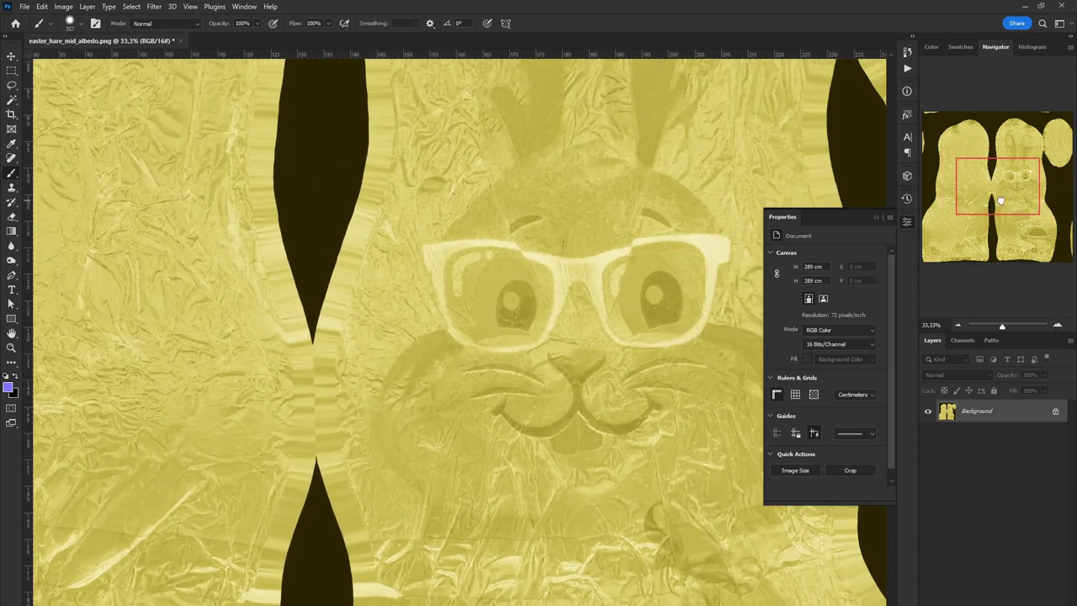
left_click_drag(1002, 200, 1020, 193)
Fill away both halves of the bunny's glasses with surrounding gold foil
left_click(13, 85)
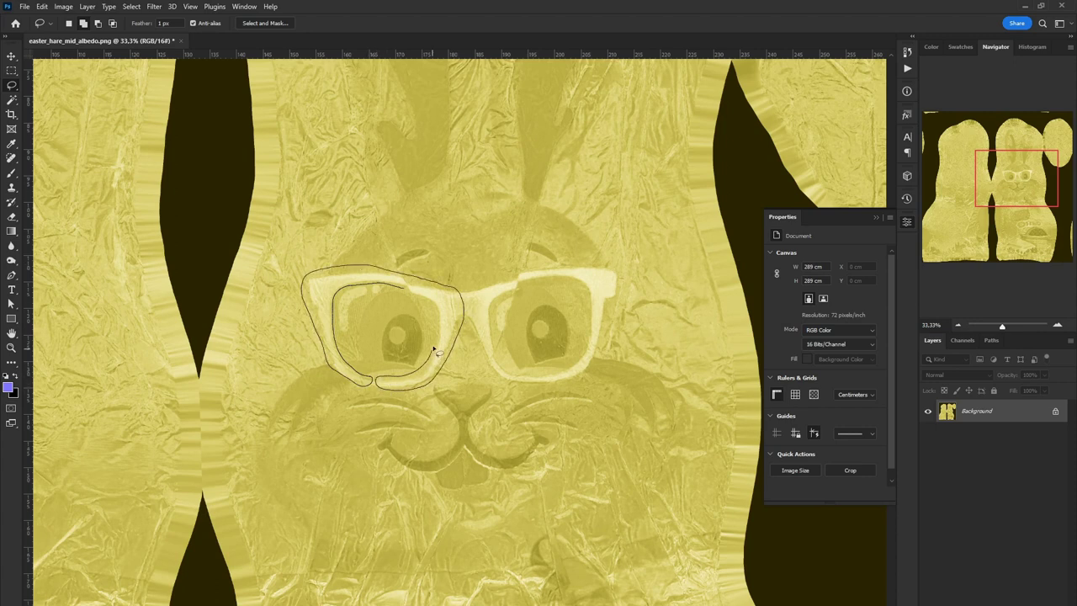
left_click_drag(435, 349, 376, 387)
key("Delete")
key("ctrl+d")
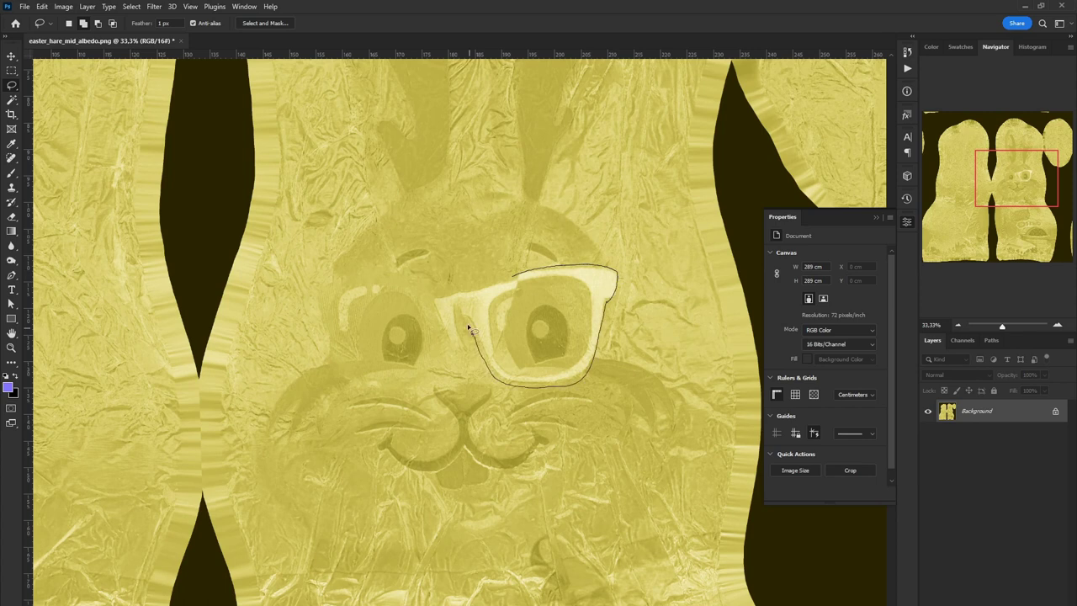
left_click_drag(441, 294, 517, 273)
key("Delete")
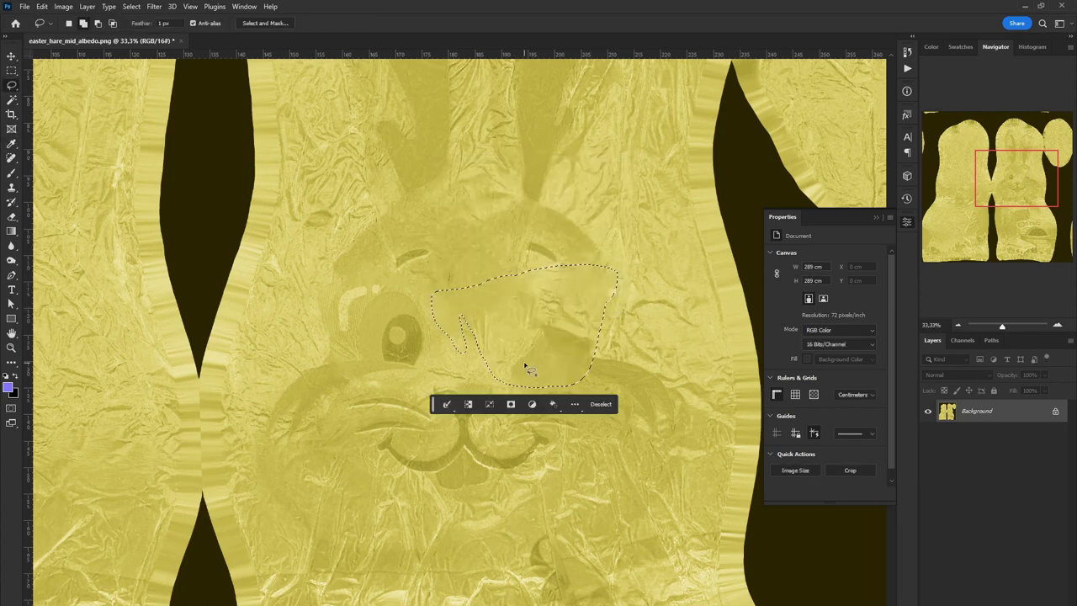
key("ctrl+d")
Erase the right eye, the brow arc and a small light spot near the eye with Content-Aware fill
left_click_drag(438, 262, 378, 299)
key("Delete")
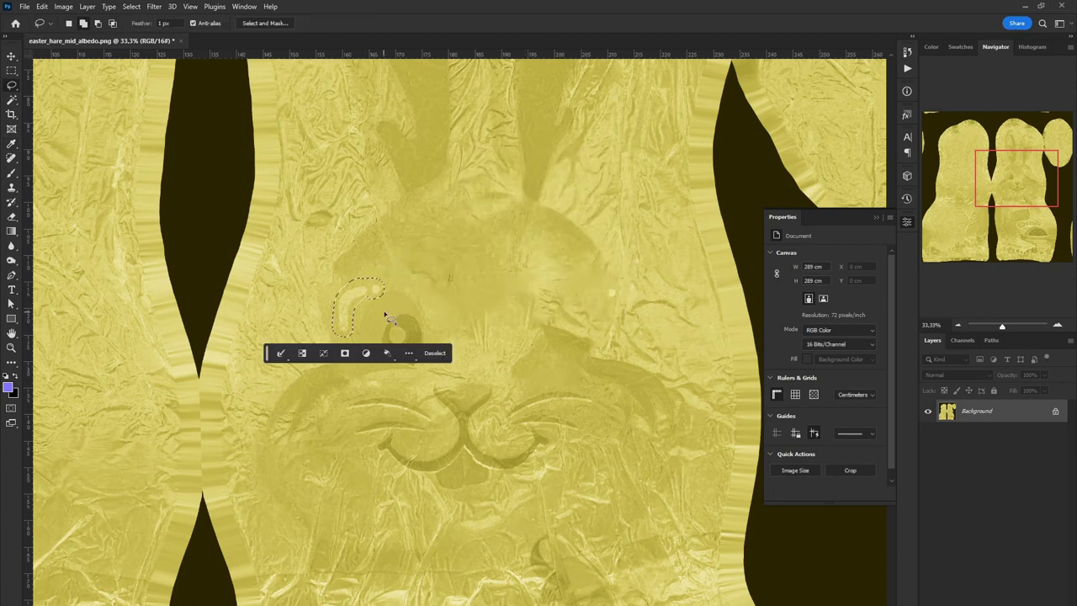
key("Delete")
key("ctrl+d")
left_click_drag(607, 305, 600, 292)
key("Delete")
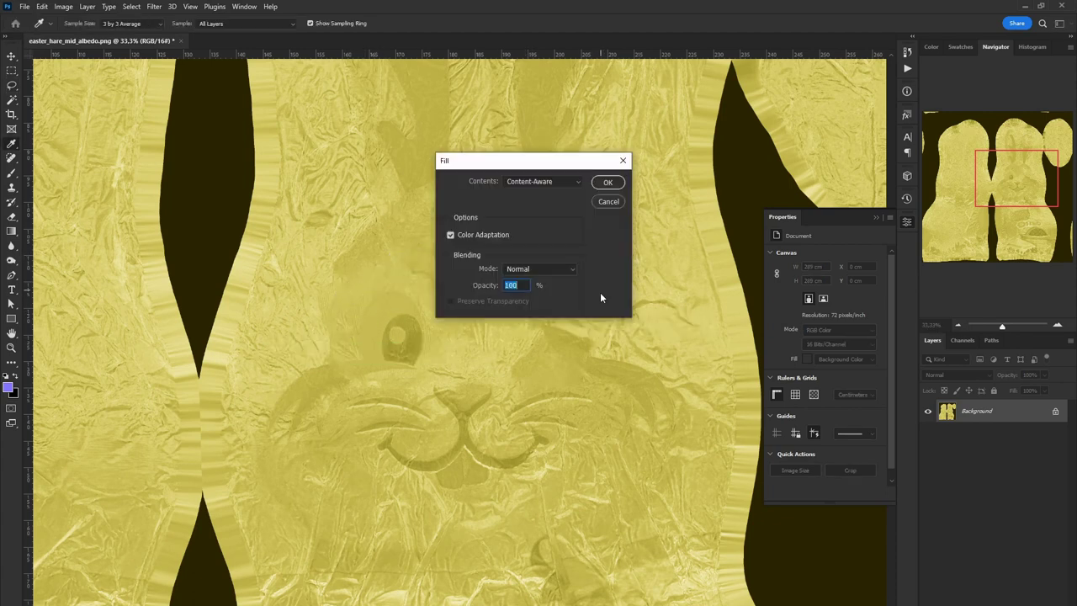
key("Return")
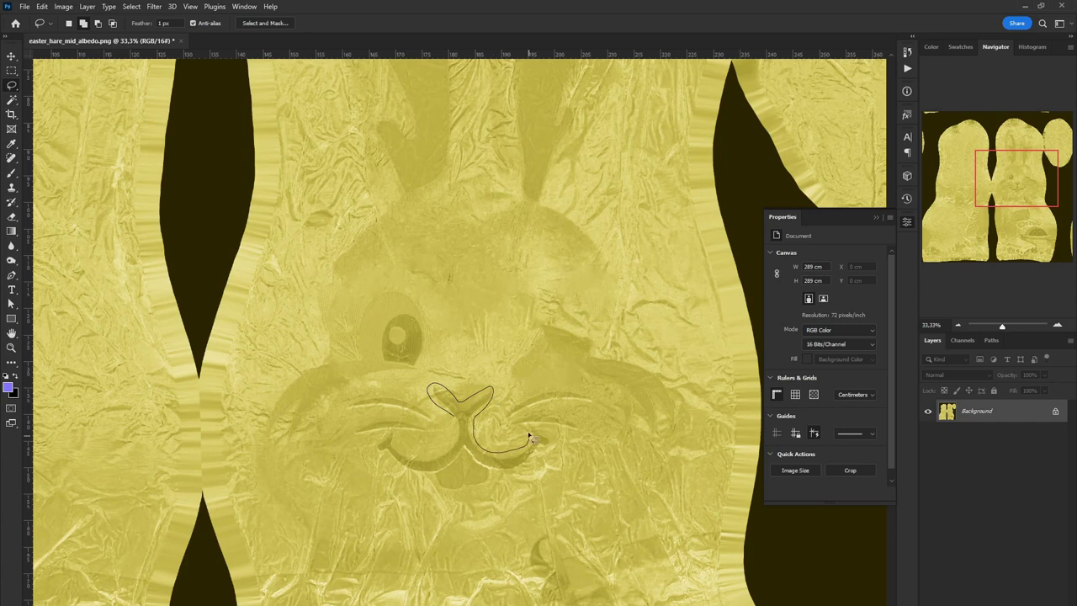
Content-Aware fill the nose, mouth, remaining left eye and OREO logo with plain foil
left_click_drag(428, 461, 426, 460)
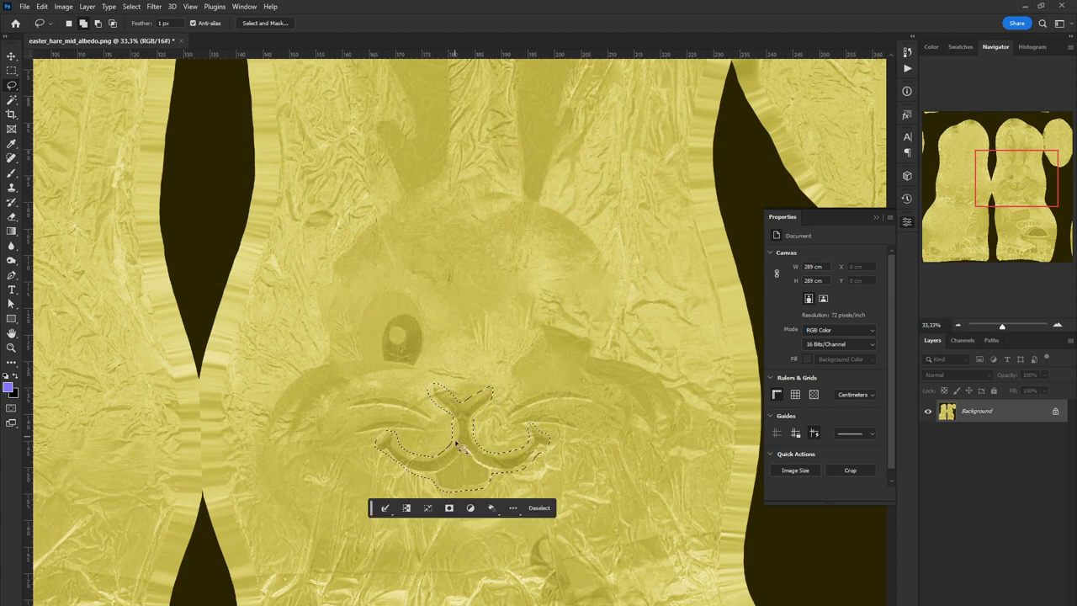
key("Delete")
key("Return")
key("ctrl+d")
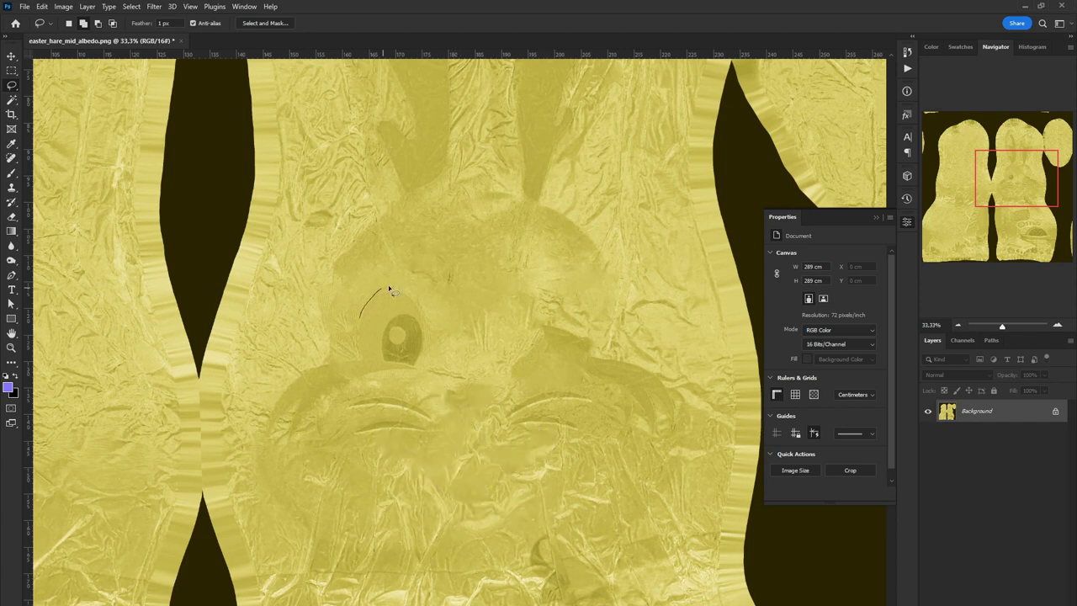
left_click_drag(366, 366, 371, 366)
key("Delete")
key("Return")
key("ctrl+d")
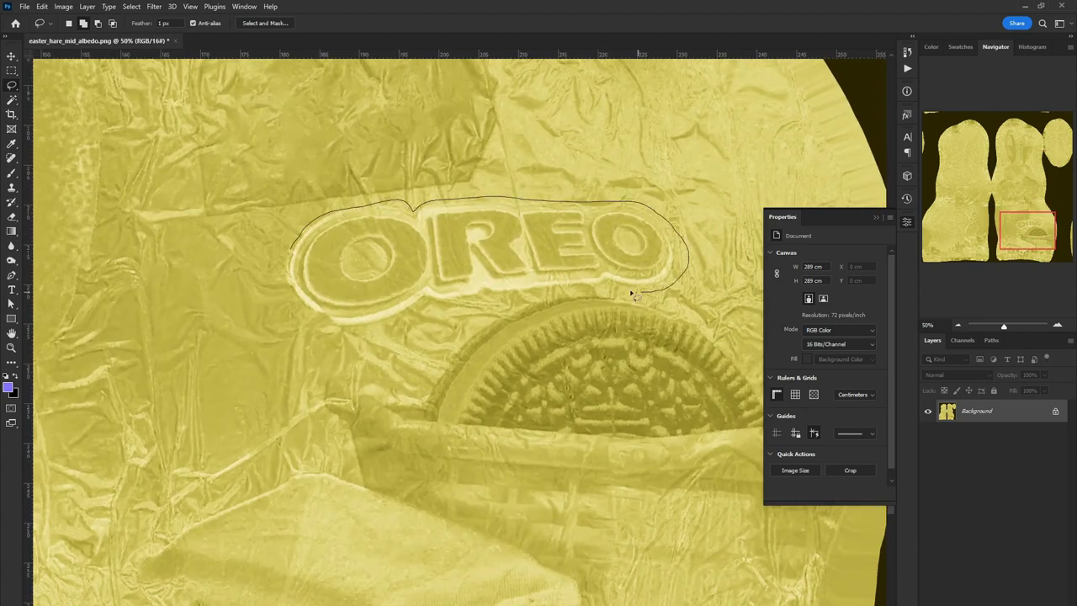
left_click_drag(410, 205, 328, 241)
key("Delete")
key("Return")
key("ctrl+d")
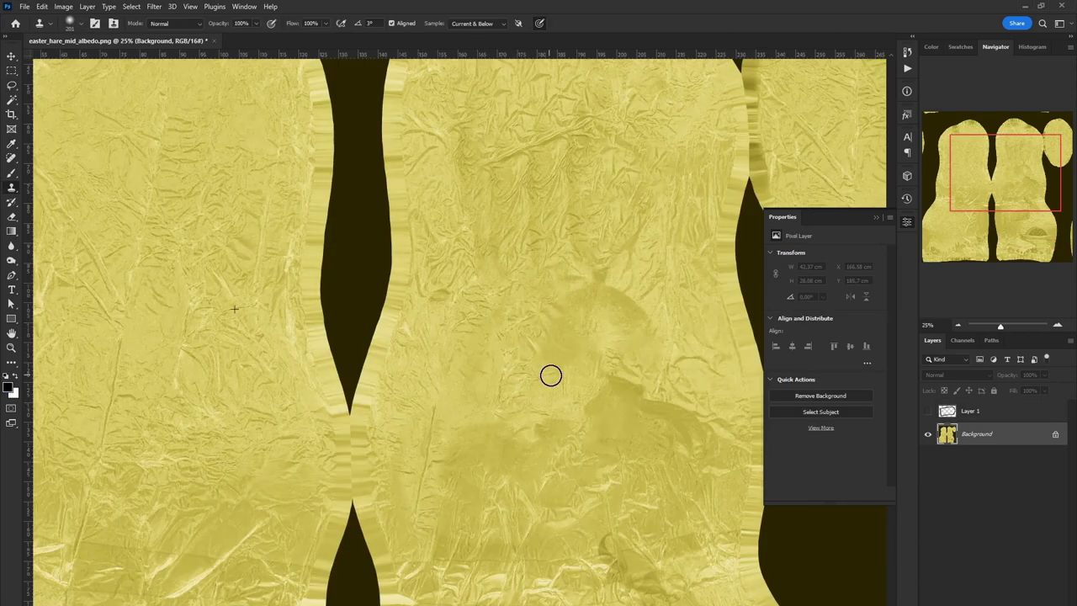
Pan down the albedo and resize the Clone Stamp brush to 57, then to 137
scroll(293, 312, "left", 2, "ctrl")
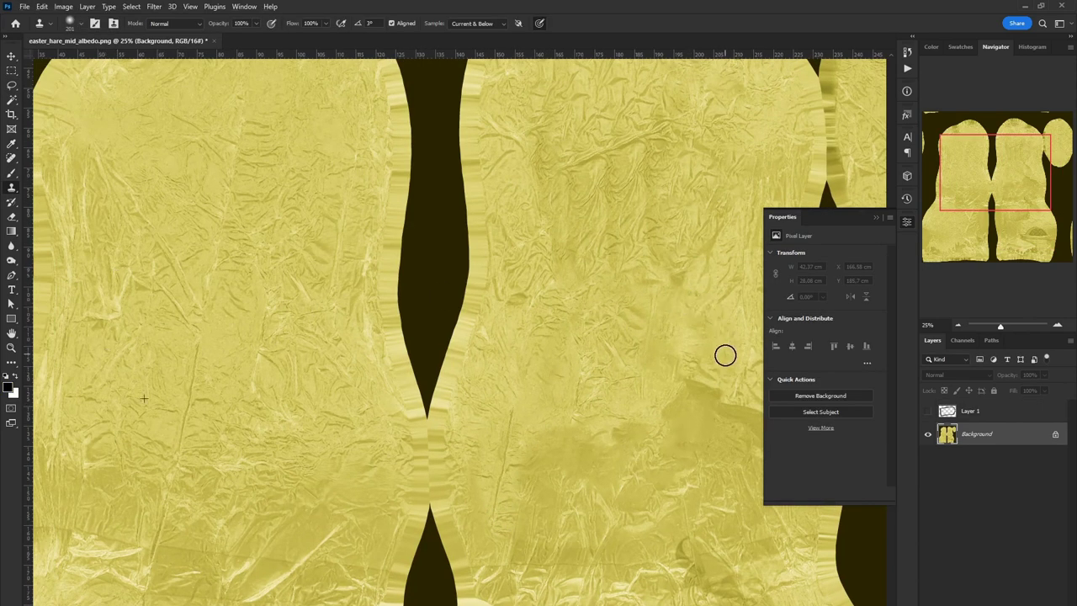
left_click_drag(991, 189, 1004, 218)
right_click_drag(471, 341, 444, 339, "alt")
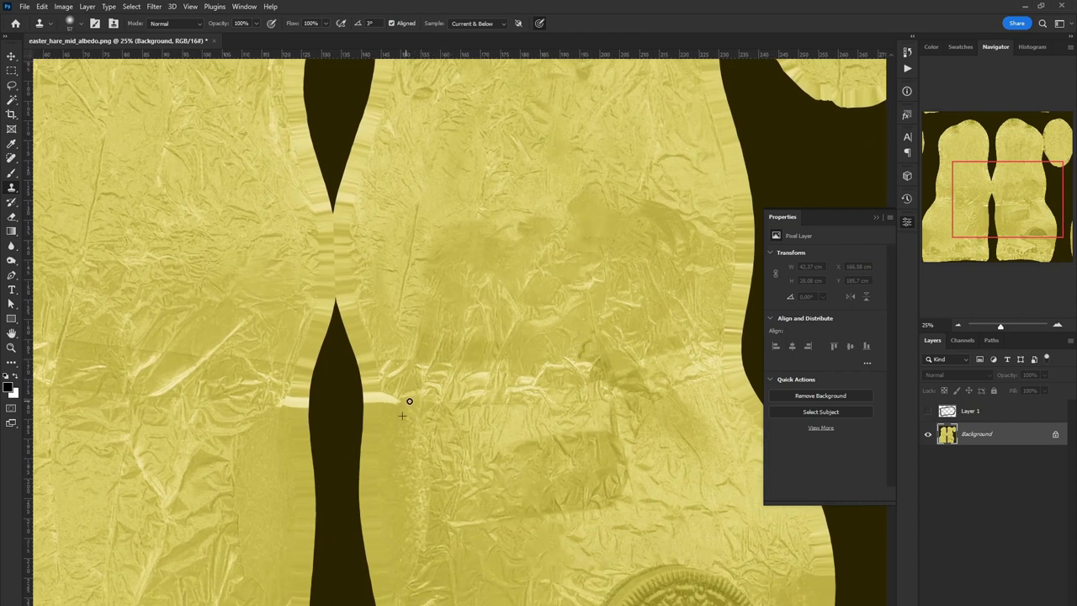
right_click_drag(567, 333, 594, 280, "alt")
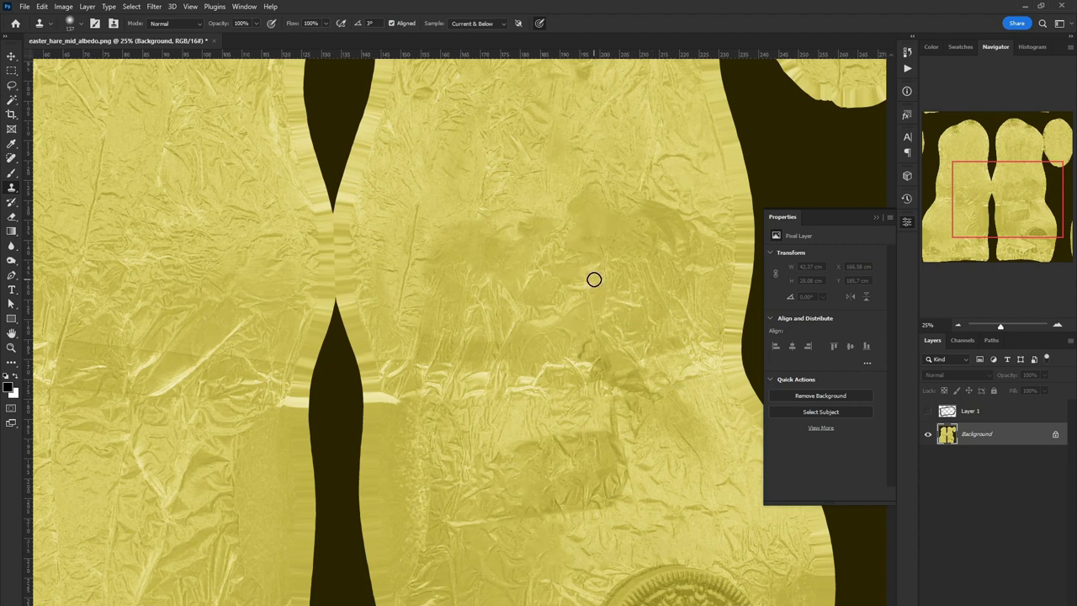
scroll(420, 336, "down", 3)
scroll(252, 378, "left", 4)
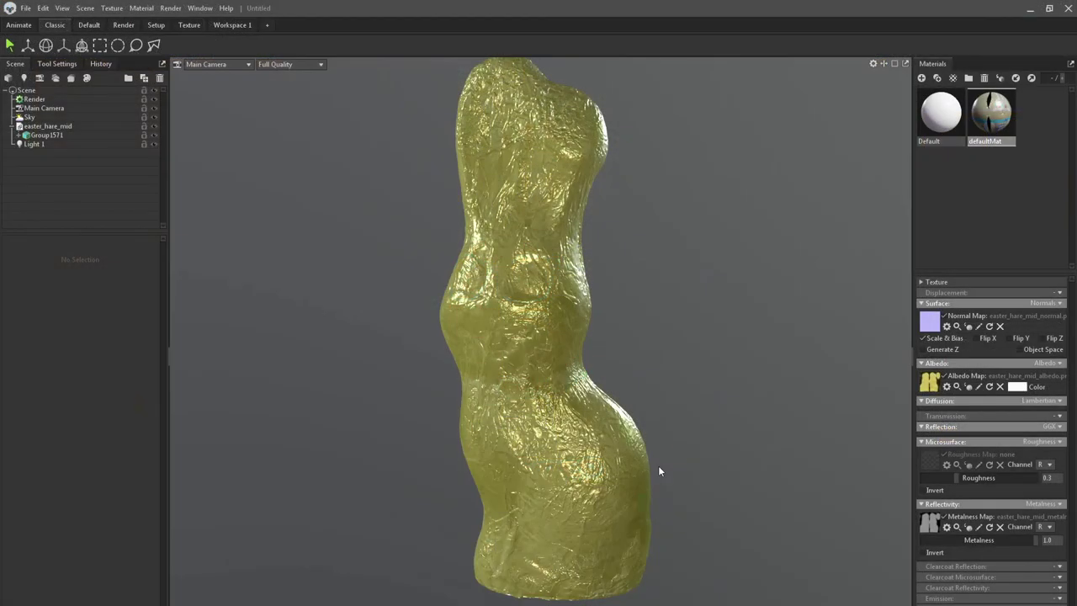
Turn off the hare's Metalness map and set Metalness 0.0 and Roughness 1.0, orbiting to review the foil
mouse_move(692, 437)
left_mouse_down()
mouse_move(621, 481)
mouse_move(639, 560)
mouse_move(446, 443)
mouse_move(577, 493)
mouse_move(731, 419)
mouse_move(732, 432)
mouse_move(939, 484)
left_mouse_up()
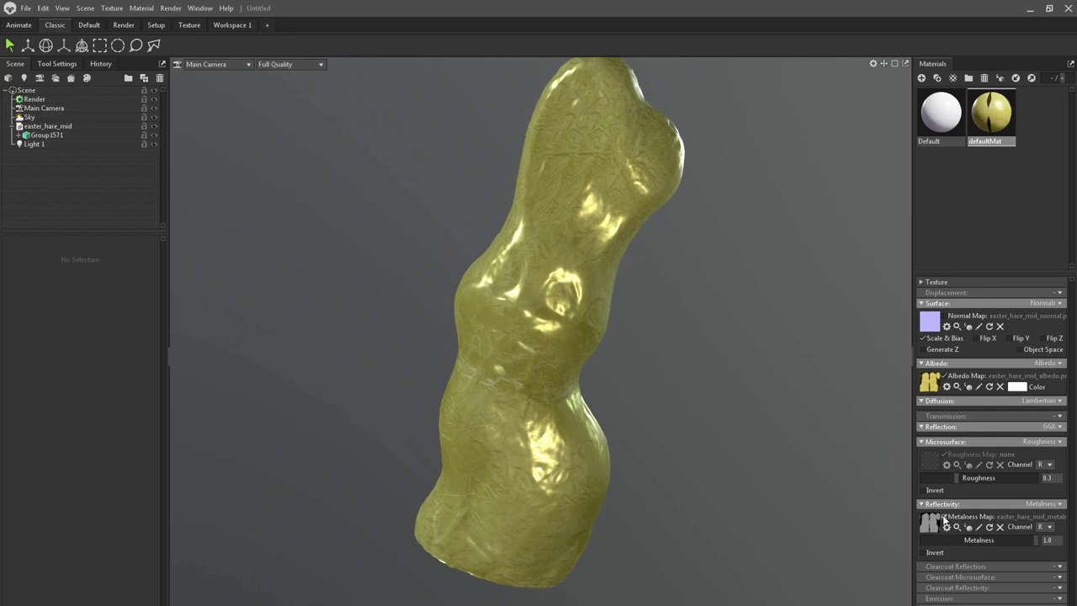
left_click(944, 516)
left_click(944, 516)
left_click_drag(725, 461, 648, 379)
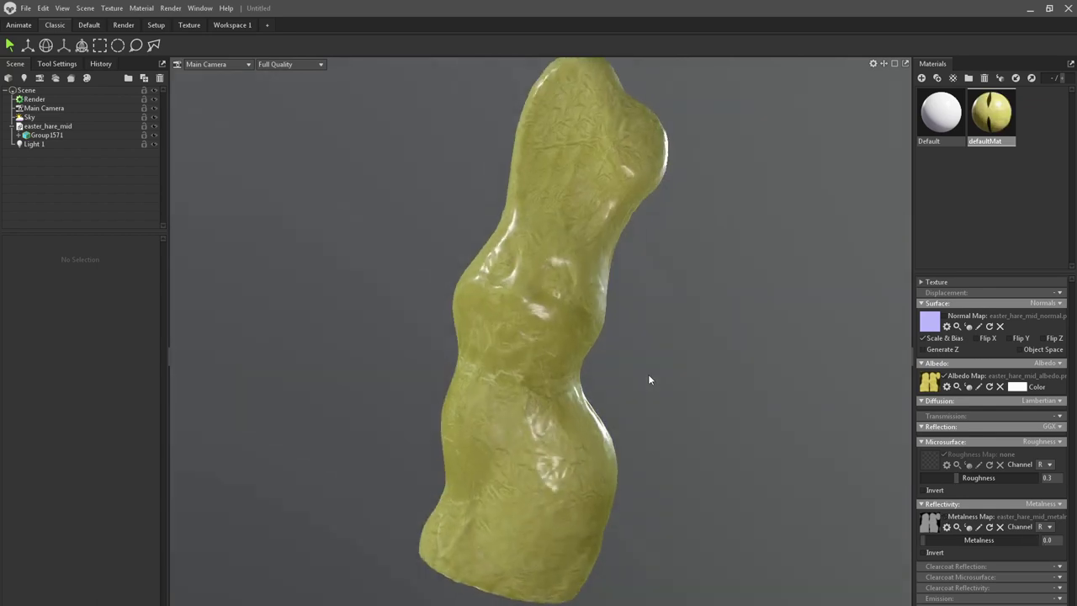
left_click_drag(957, 478, 1043, 478)
mouse_move(716, 378)
left_mouse_down()
mouse_move(672, 466)
mouse_move(667, 570)
mouse_move(669, 533)
mouse_move(785, 384)
mouse_move(620, 319)
mouse_move(646, 496)
mouse_move(517, 438)
mouse_move(565, 355)
mouse_move(512, 418)
mouse_move(536, 502)
mouse_move(596, 493)
mouse_move(539, 339)
left_mouse_up()
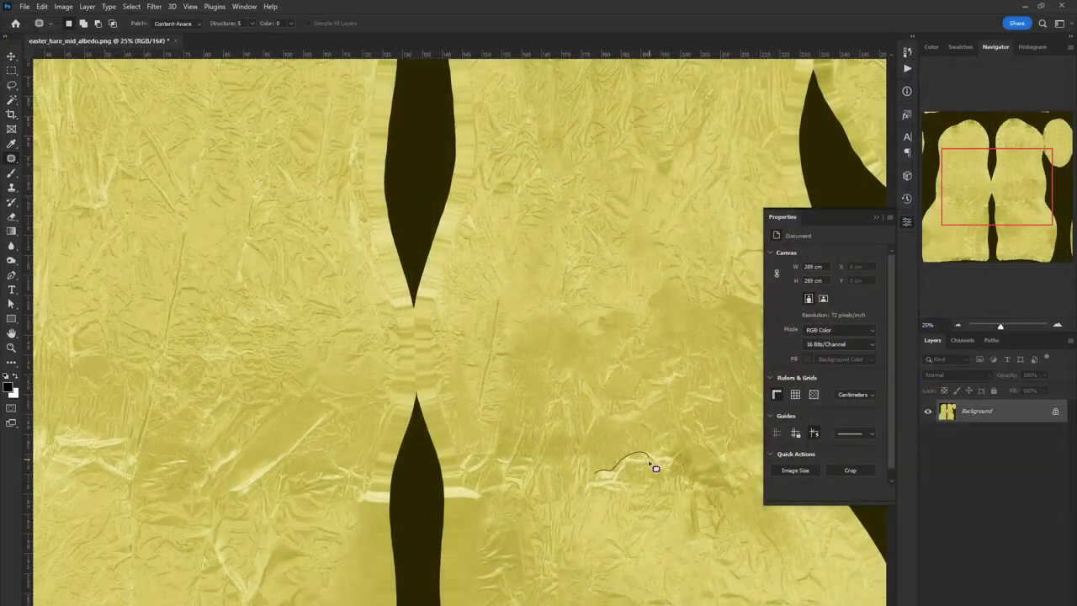
mouse_move(651, 464)
left_mouse_down()
mouse_move(609, 479)
mouse_move(586, 520)
left_mouse_up()
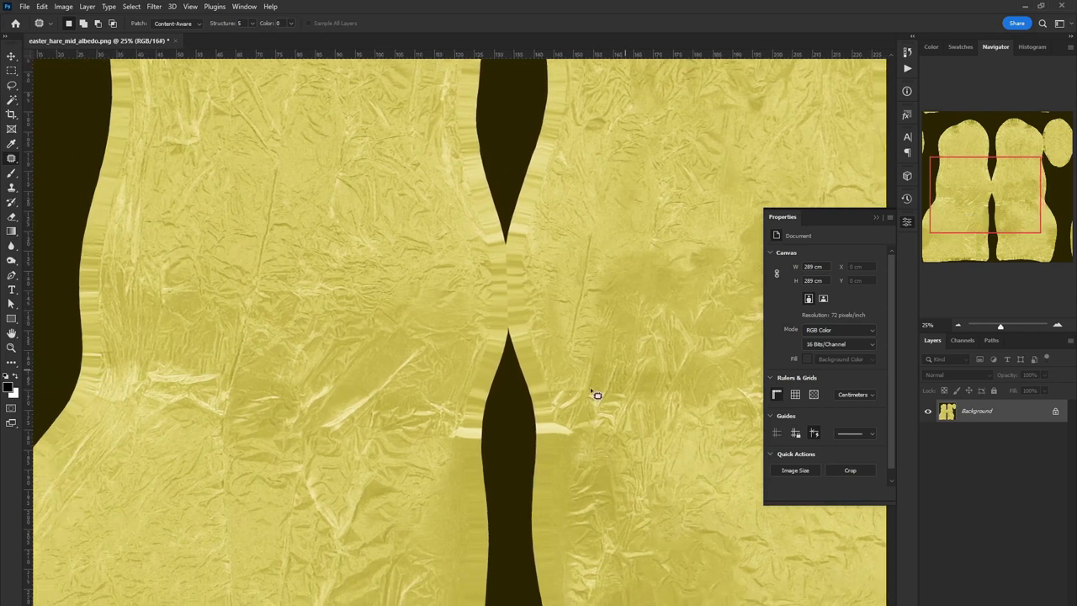
Drag a Content-Aware patch from the blotch near the central seam onto clean foil
mouse_move(206, 393)
left_mouse_down()
mouse_move(212, 377)
mouse_move(219, 422)
mouse_move(190, 404)
mouse_move(206, 457)
left_mouse_up()
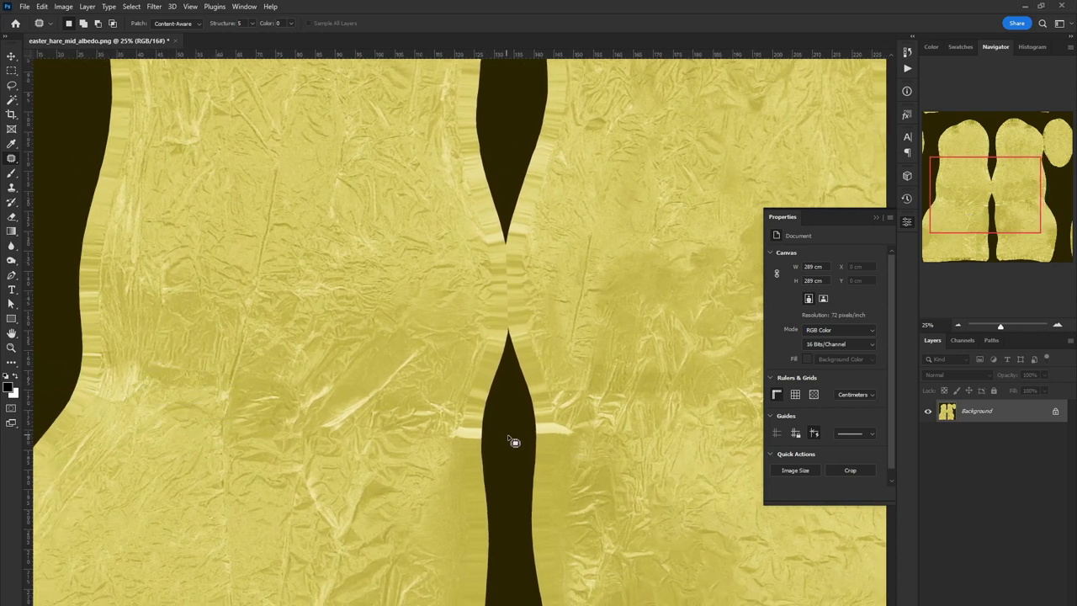